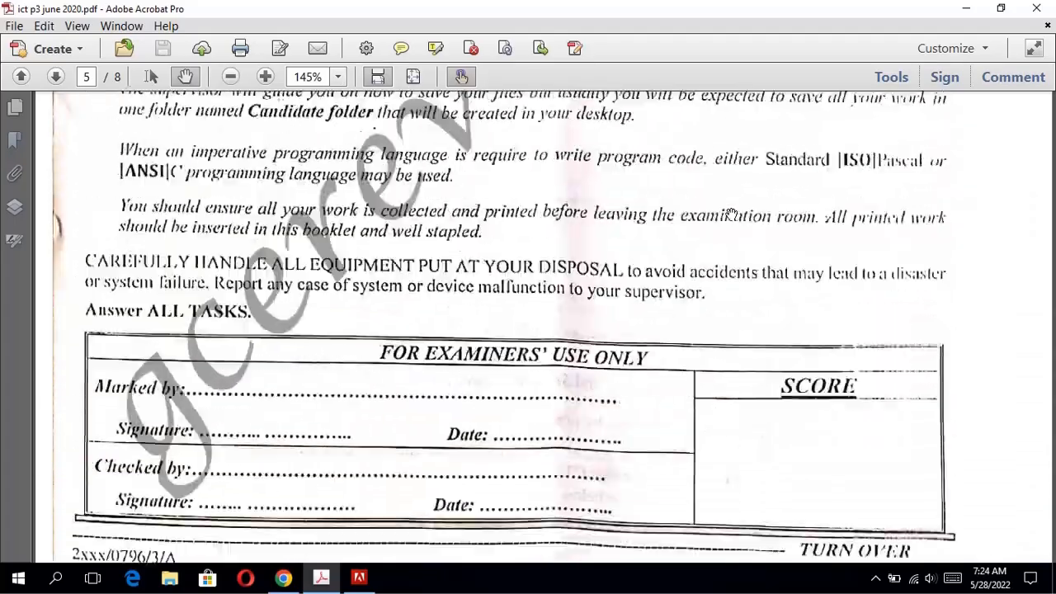
Find the Task A spreadsheet questions on page 2 of the exam PDF, and open the MCD workbook from the desktop's Candidate Folder.
scroll(732, 215, up, 20)
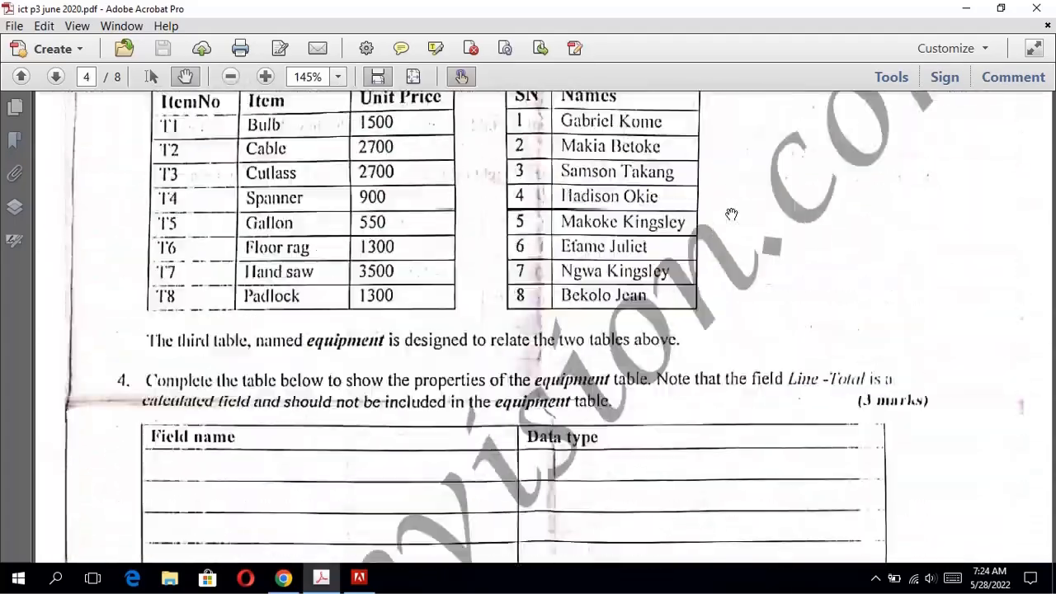
scroll(731, 215, up, 20)
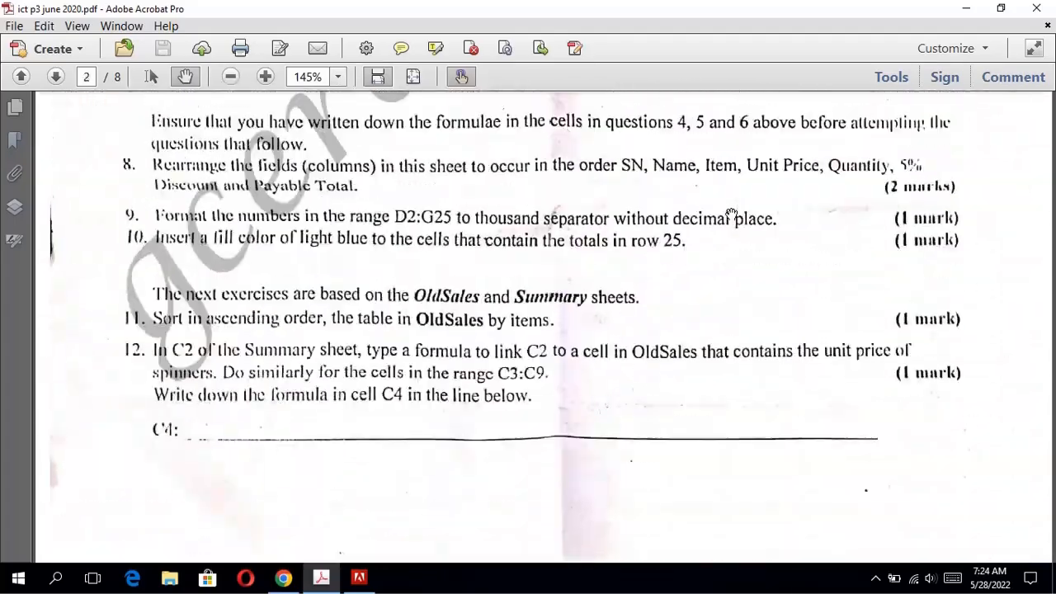
scroll(731, 215, up, 15)
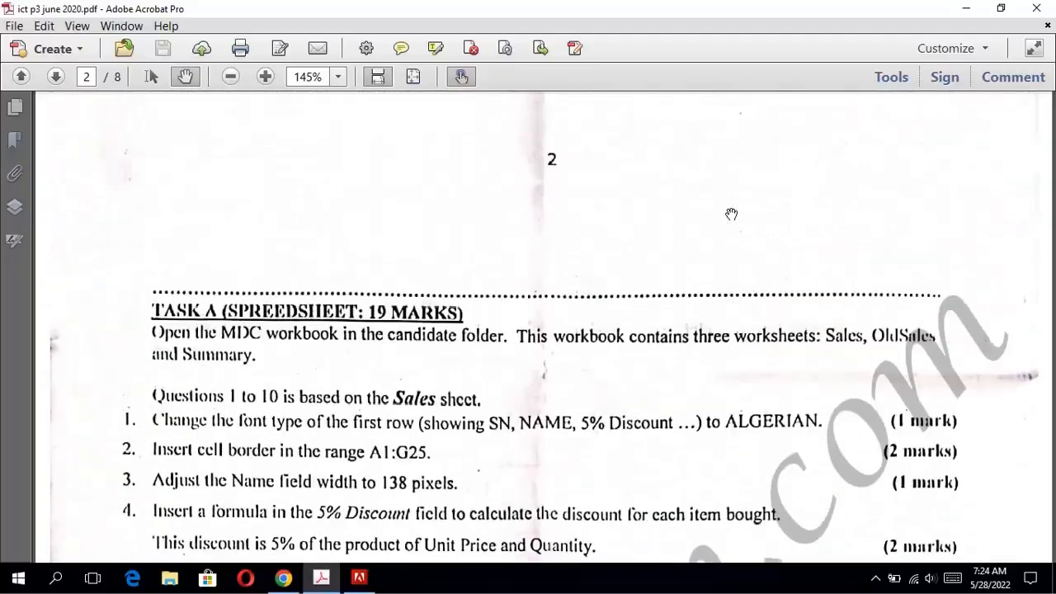
scroll(732, 215, down, 10)
scroll(731, 215, down, 1)
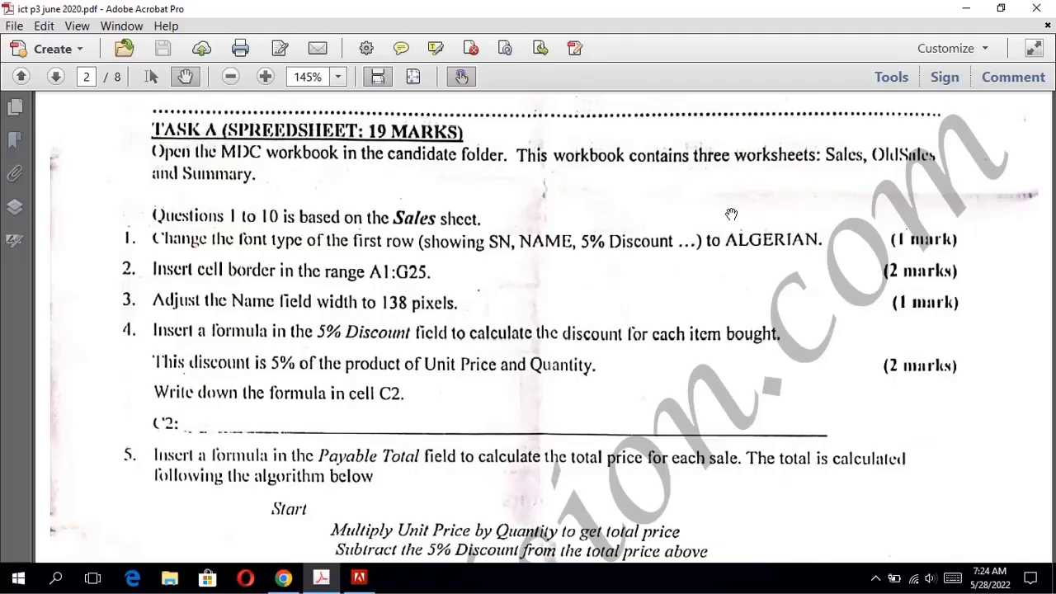
click(976, 9)
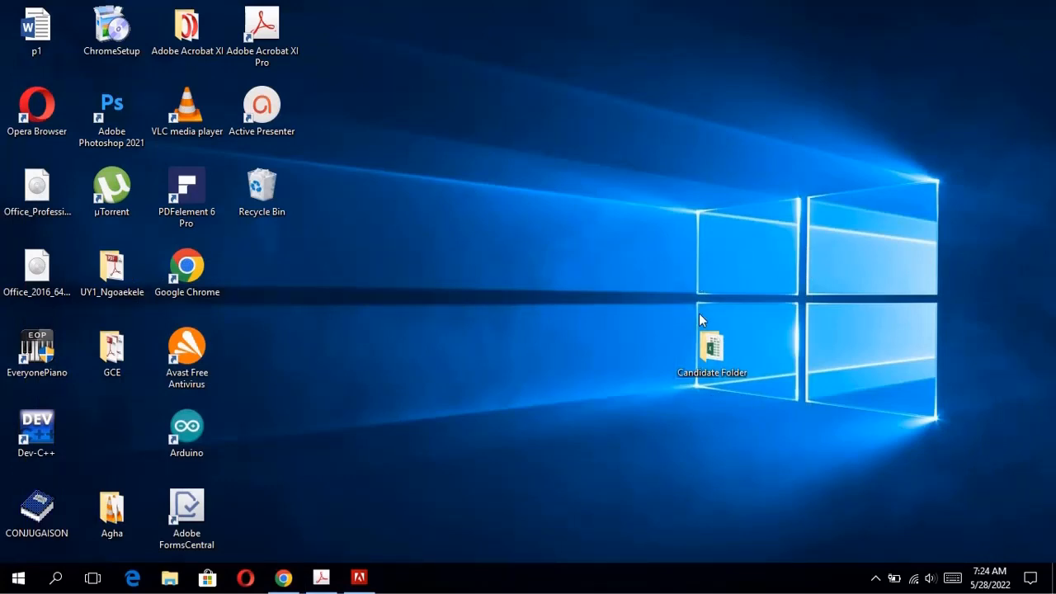
double_click(711, 355)
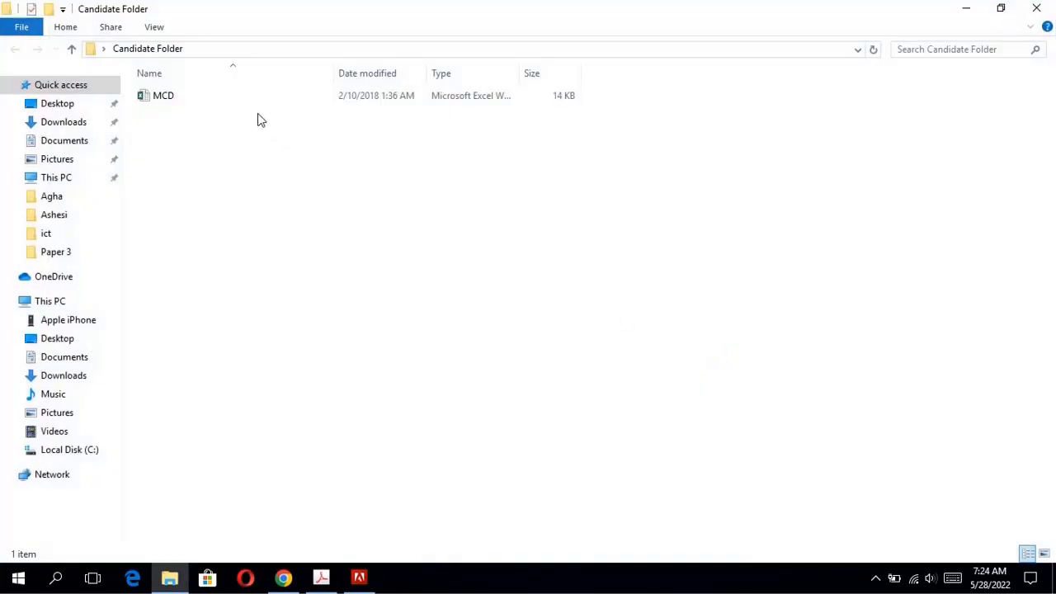
double_click(249, 103)
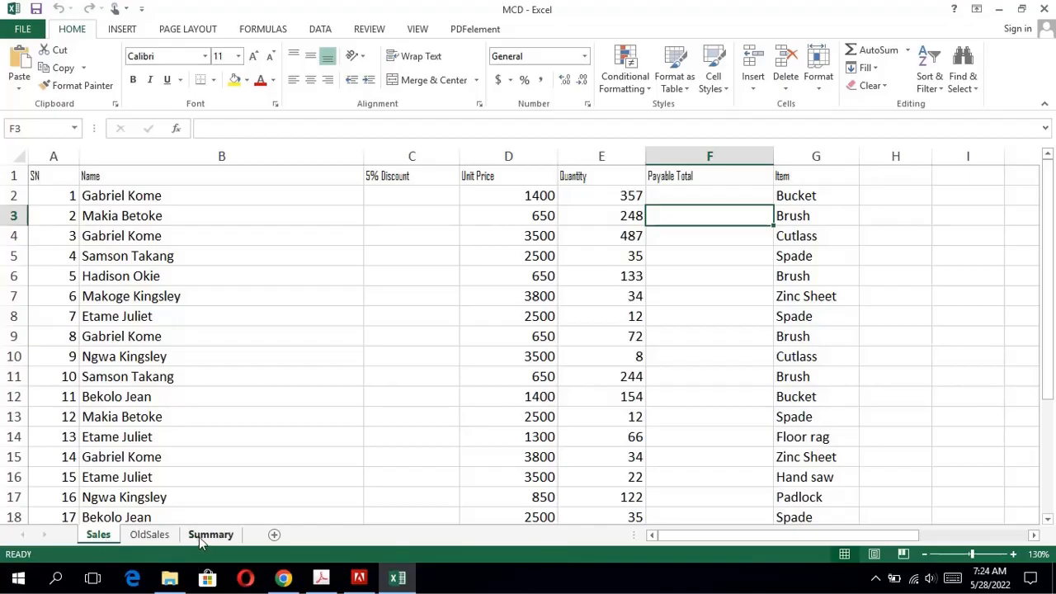
Consult question 1 in the exam PDF and set the header cells A1:G1 of the Sales sheet in Excel to the Algerian font.
click(300, 579)
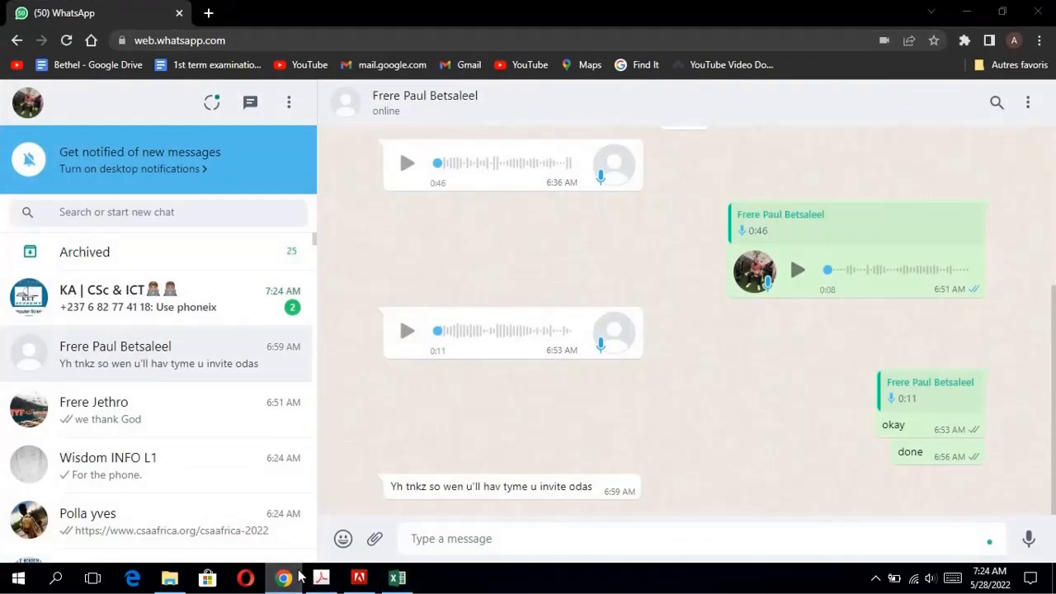
click(301, 577)
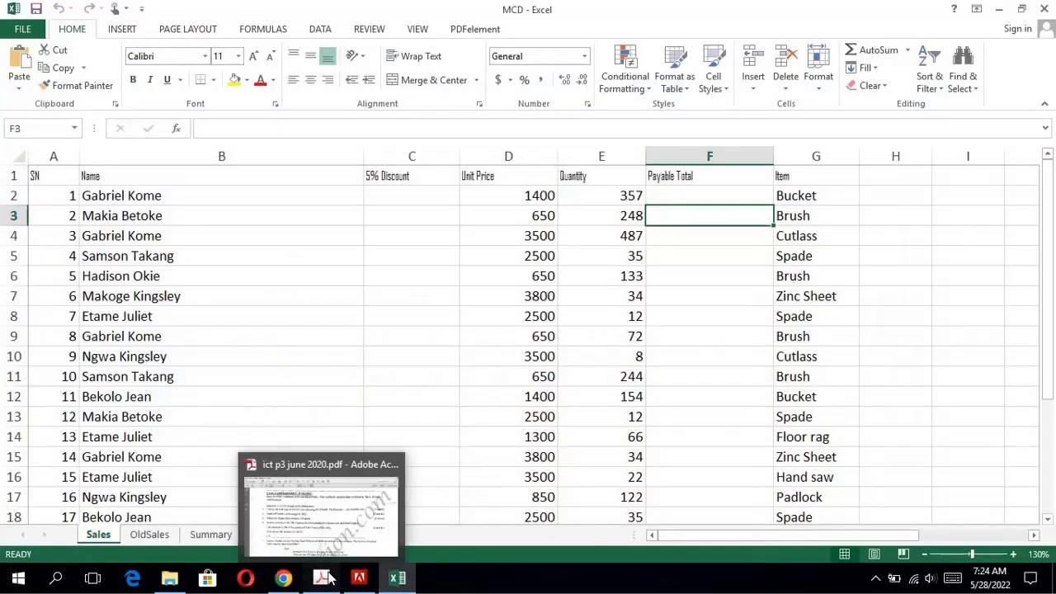
click(328, 578)
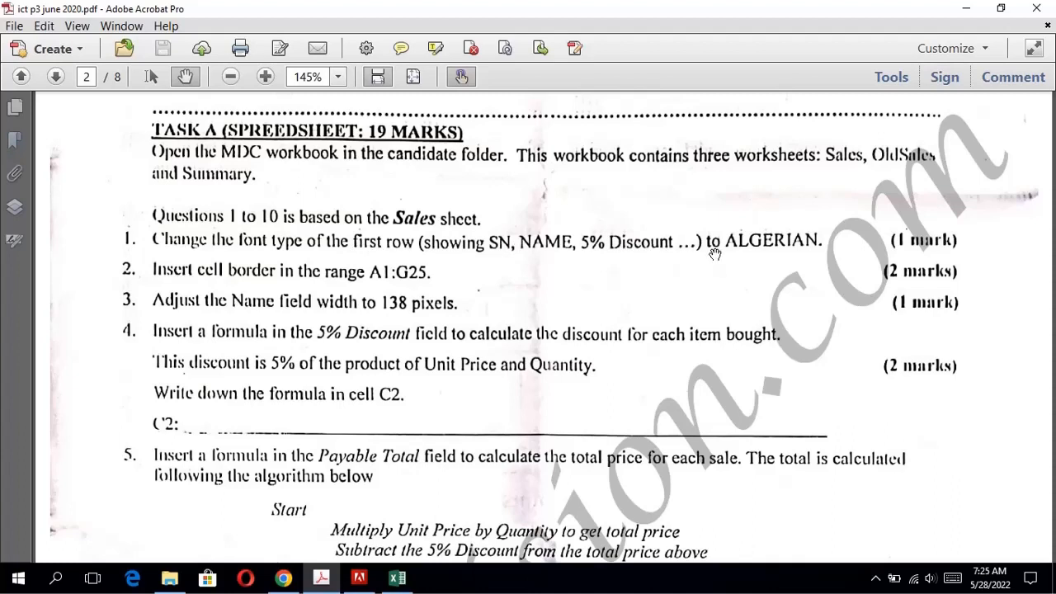
click(395, 577)
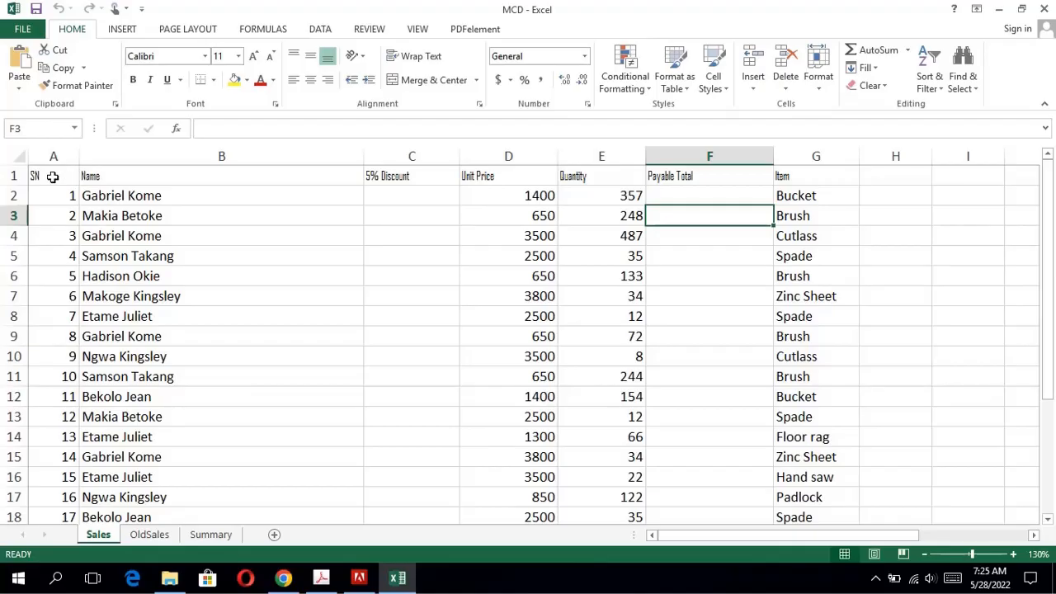
drag(52, 177, 785, 180)
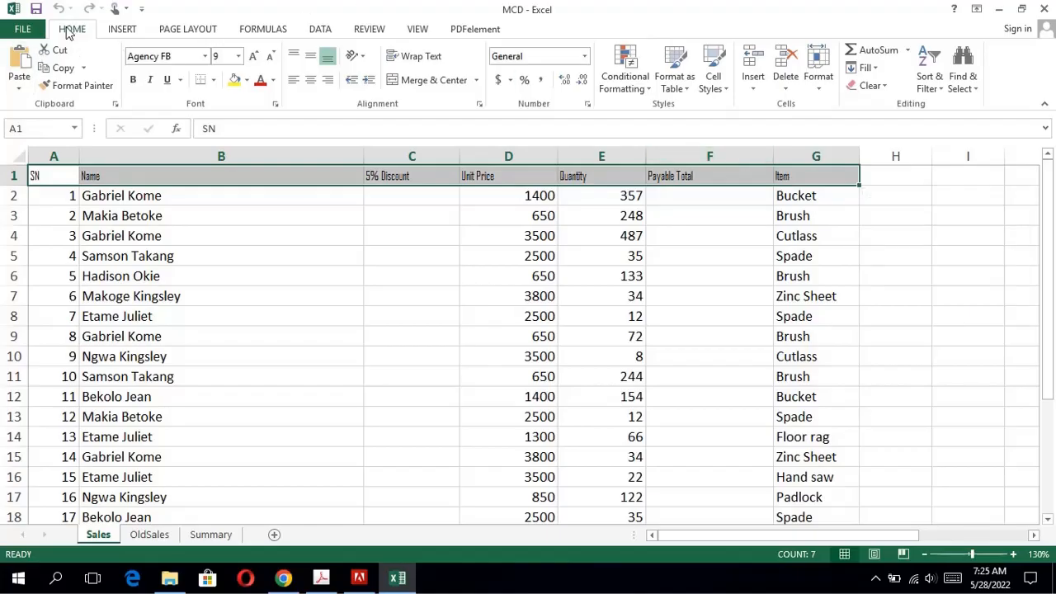
click(186, 57)
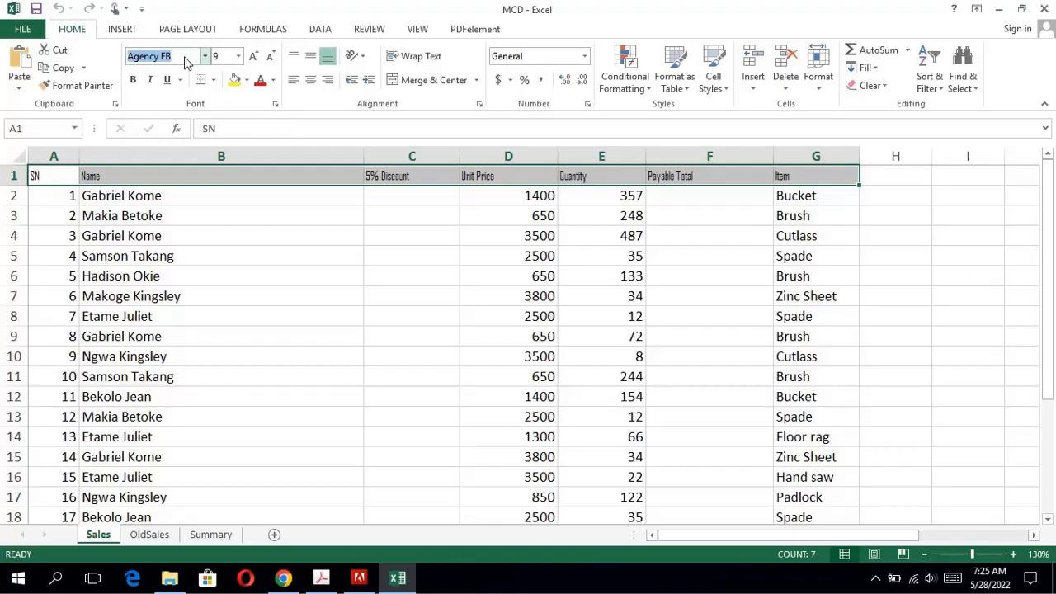
key(Down)
key(Return)
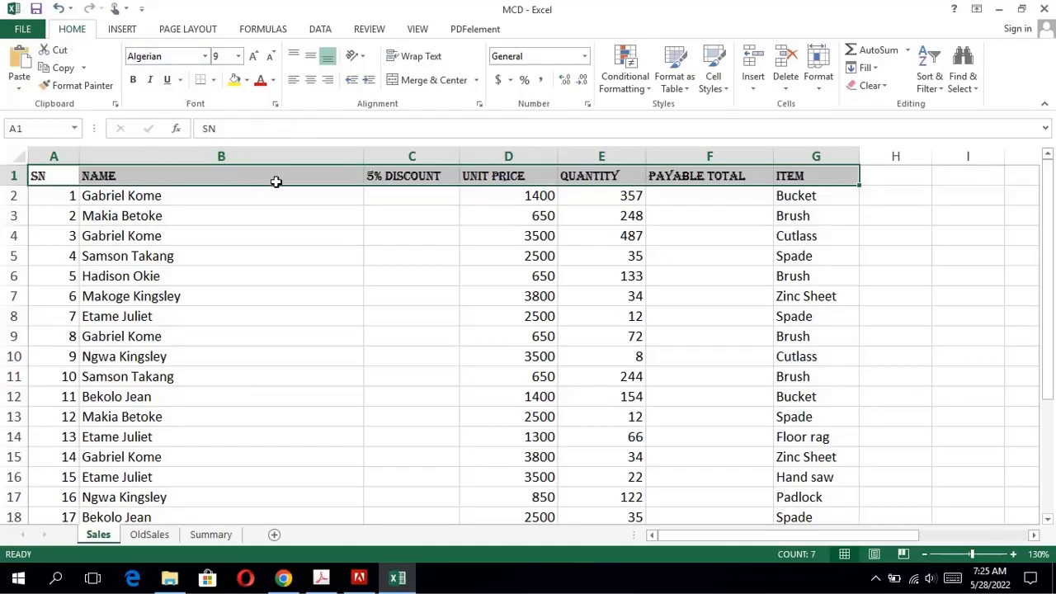
Consult question 2 in the exam PDF and apply All Borders to the range A1:G25 on the Sales sheet in Excel.
click(321, 578)
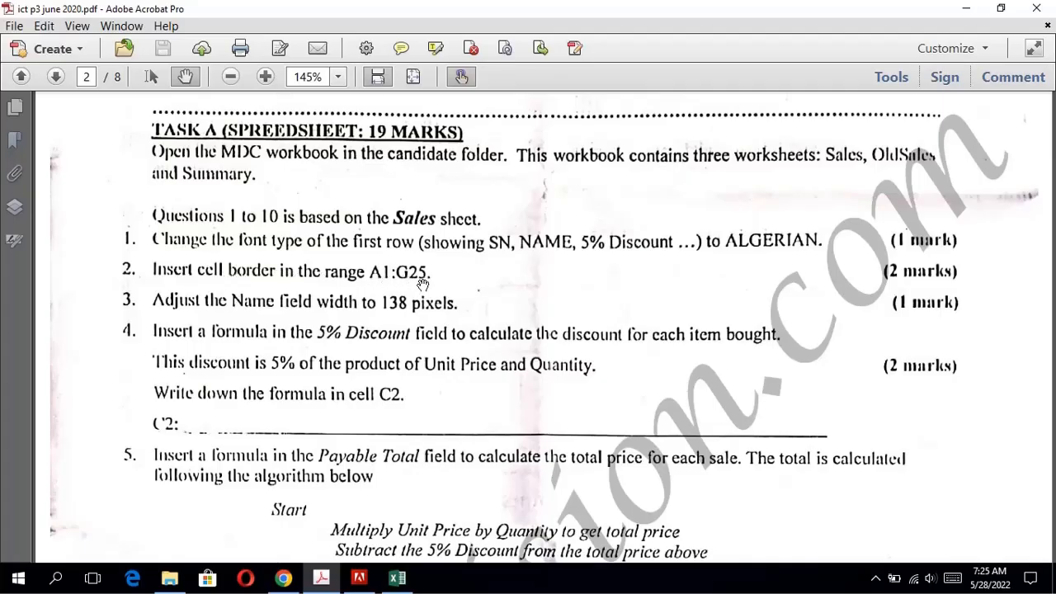
click(398, 579)
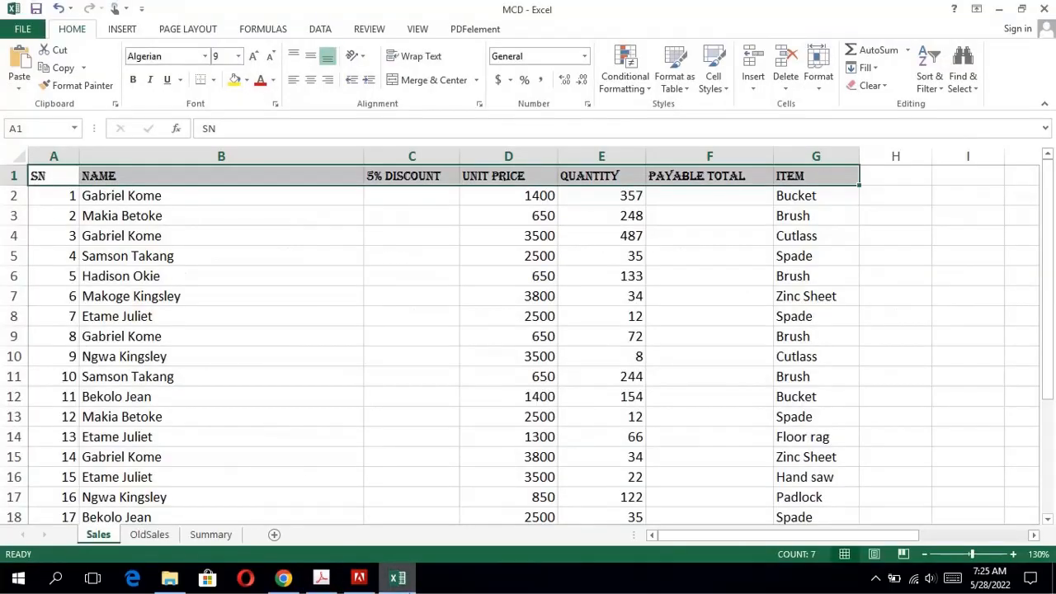
click(51, 175)
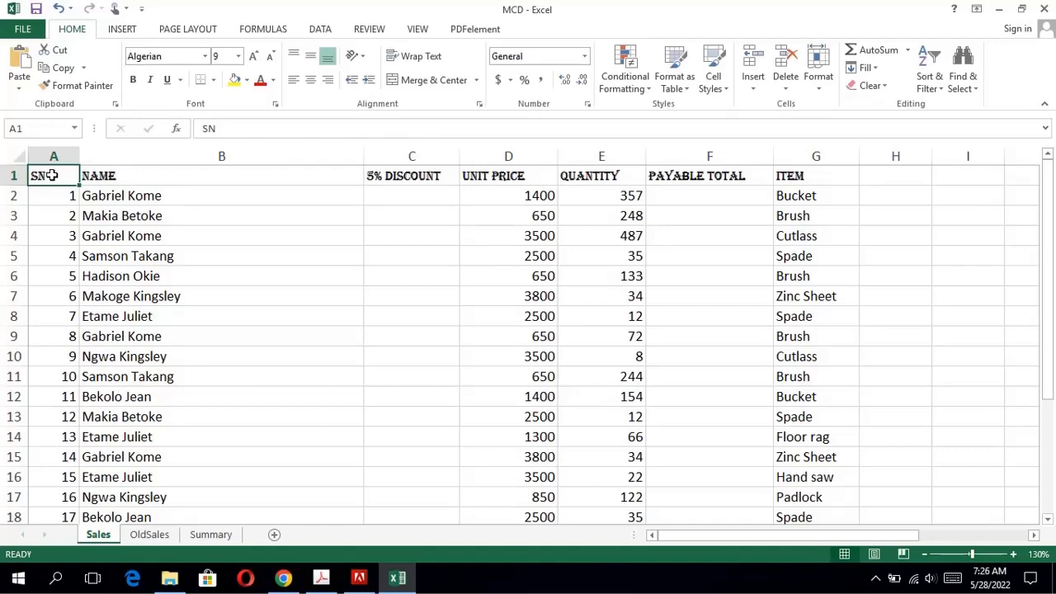
drag(56, 175, 781, 473)
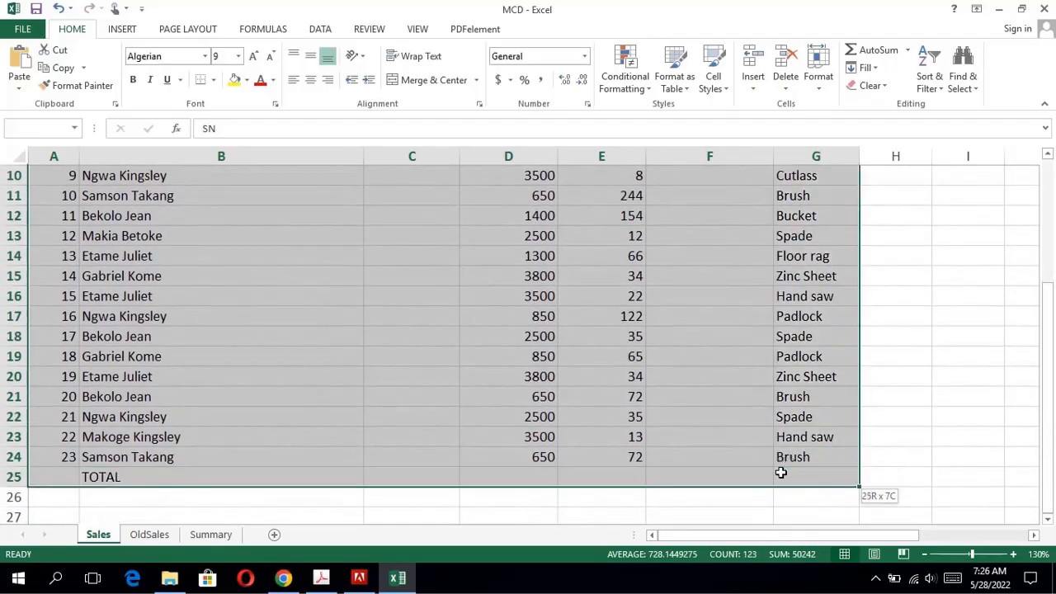
click(781, 473)
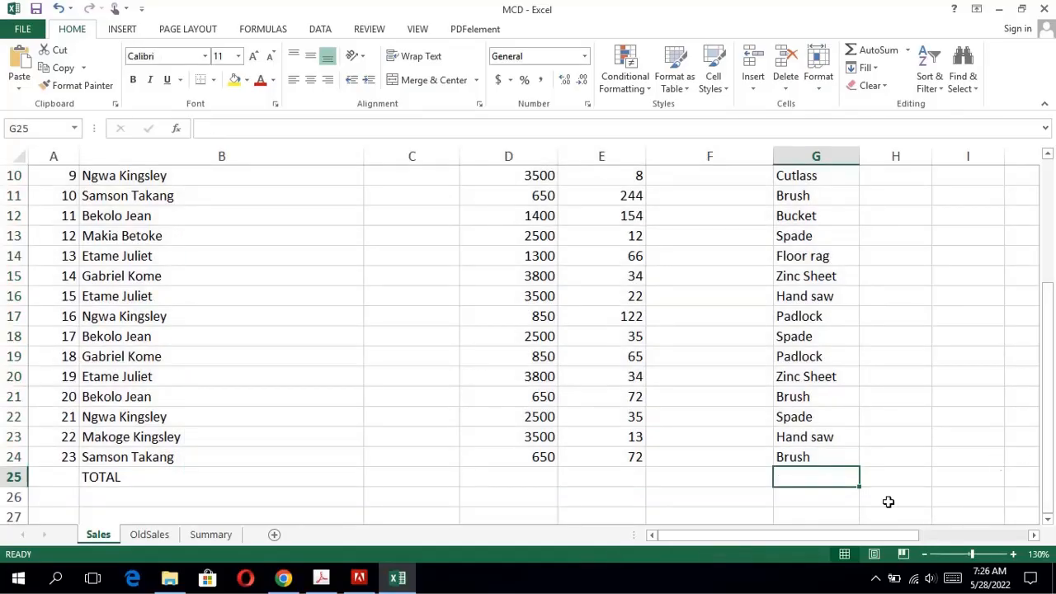
drag(1048, 431, 1007, 428)
drag(828, 478, 67, 141)
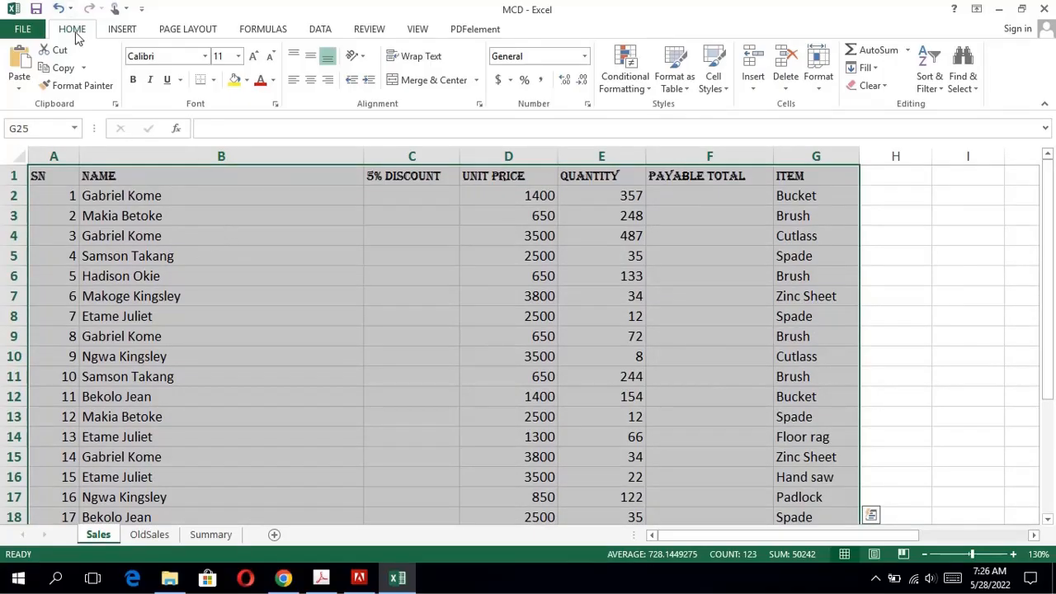
click(213, 81)
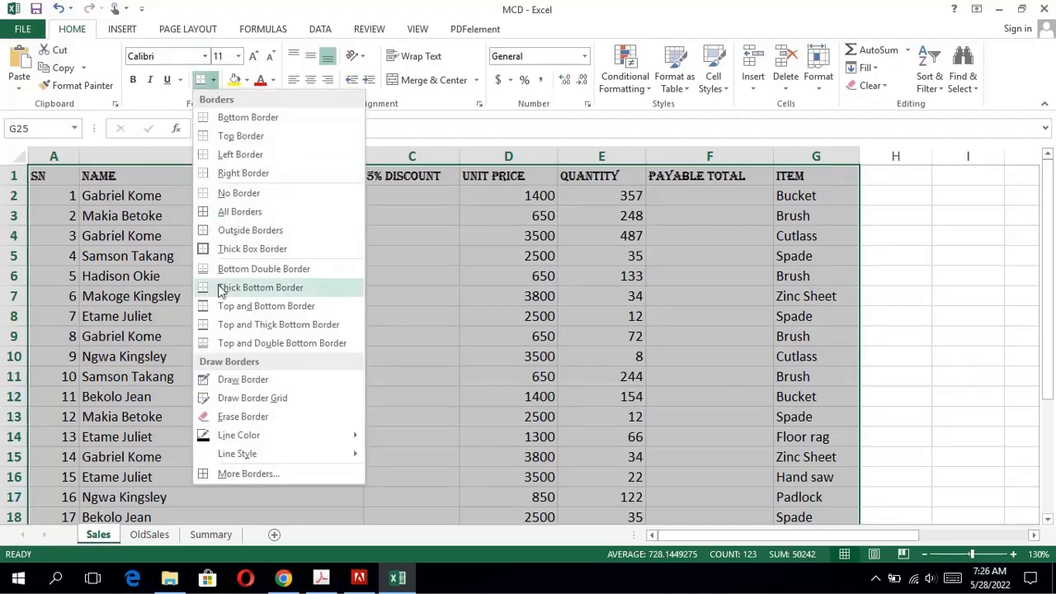
click(241, 212)
scroll(241, 217, down, 5)
click(474, 236)
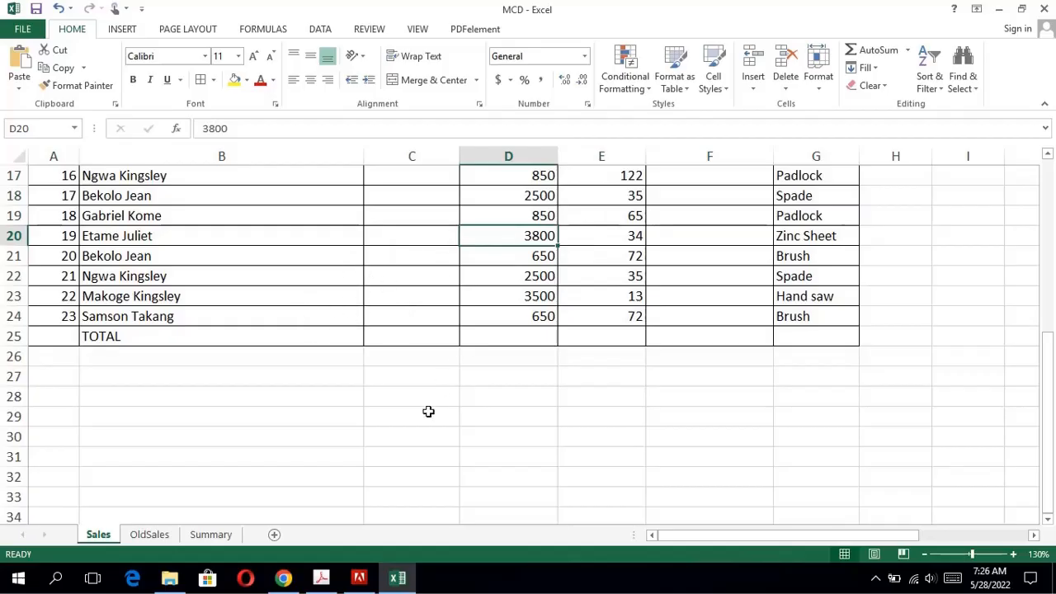
Consult question 3 in the exam PDF and narrow the Name column of the Sales sheet in Excel to 138 pixels.
click(321, 578)
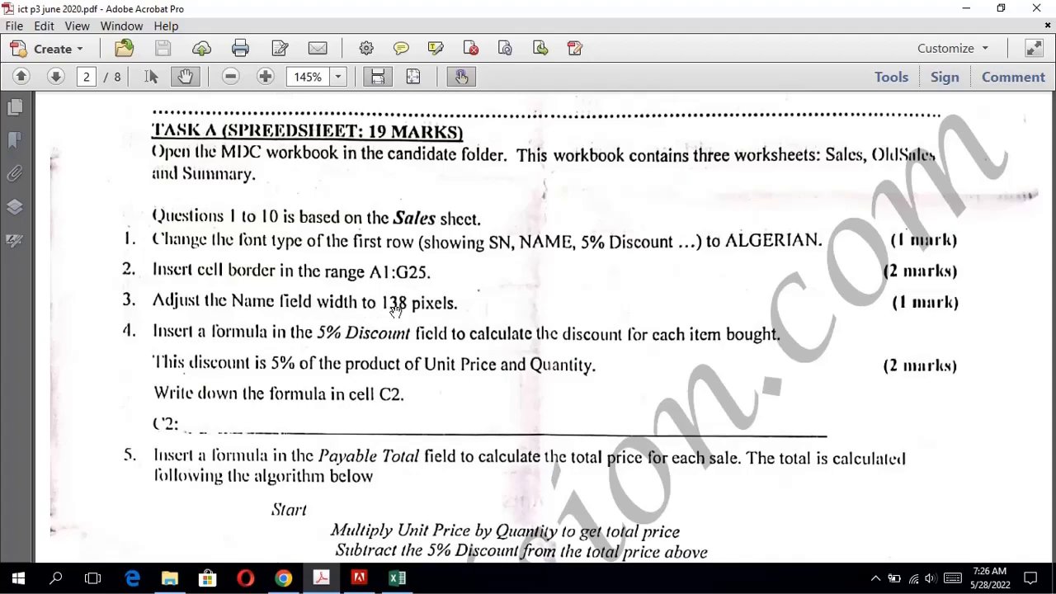
click(400, 578)
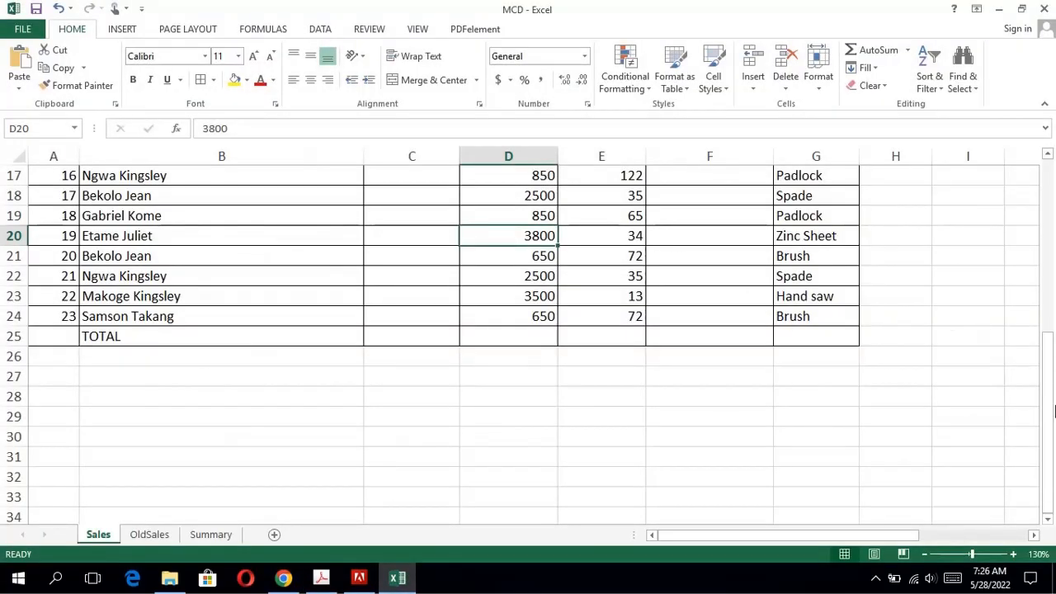
drag(1048, 355, 994, 171)
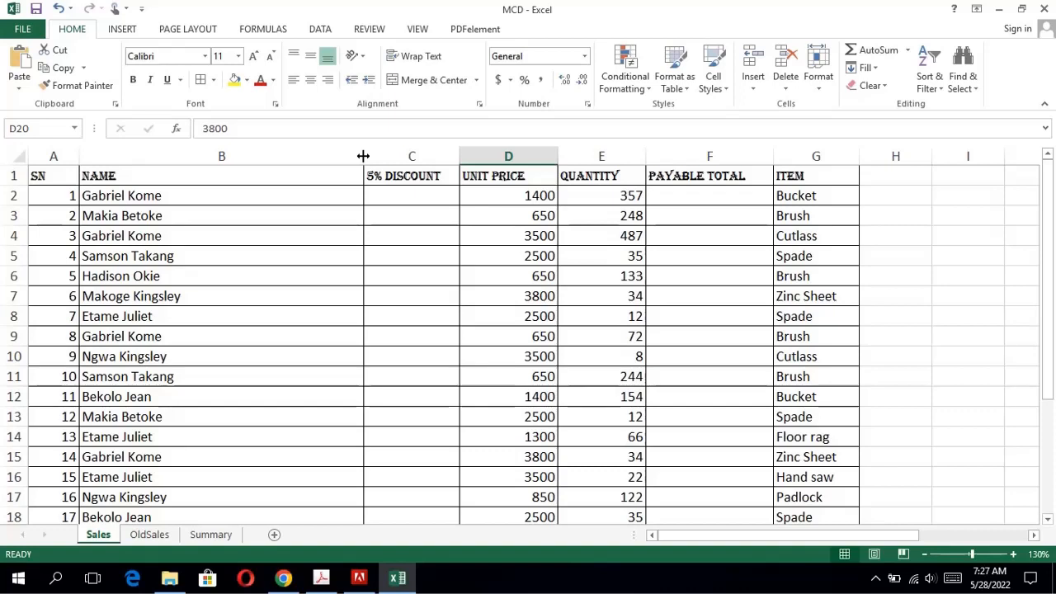
drag(363, 156, 363, 156)
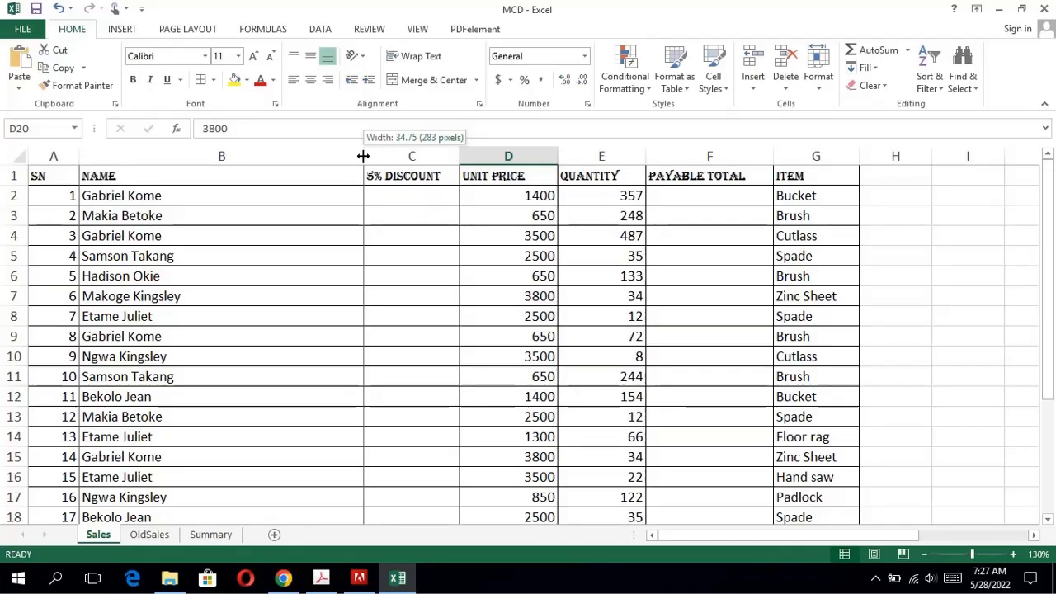
drag(363, 156, 273, 146)
drag(270, 145, 218, 142)
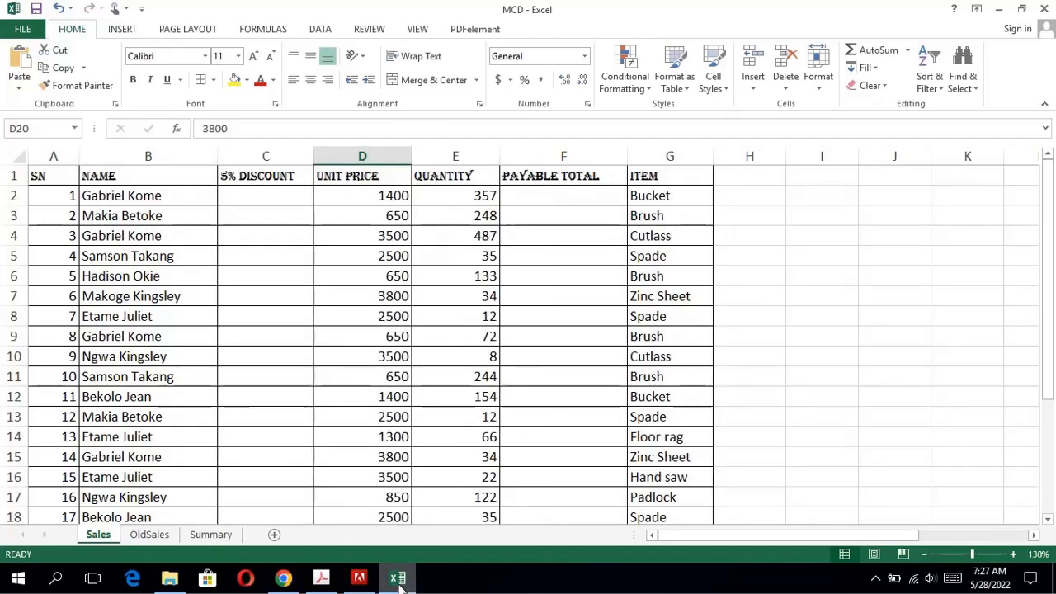
Consult question 4 in the exam PDF and enter the formula =5%*(D2*E2) in cell C2 of the Sales sheet in Excel.
click(322, 579)
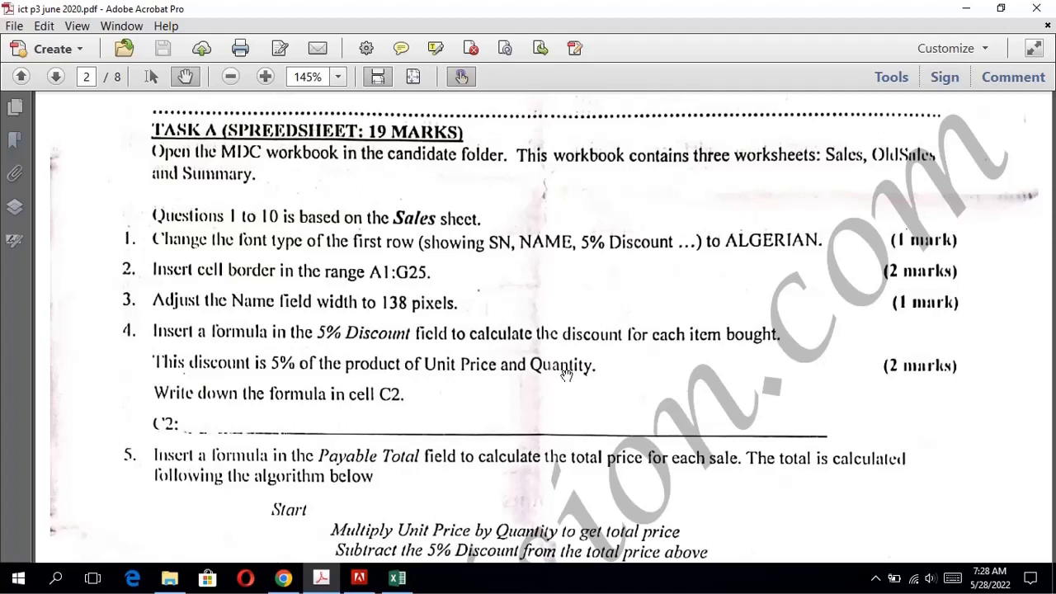
click(397, 577)
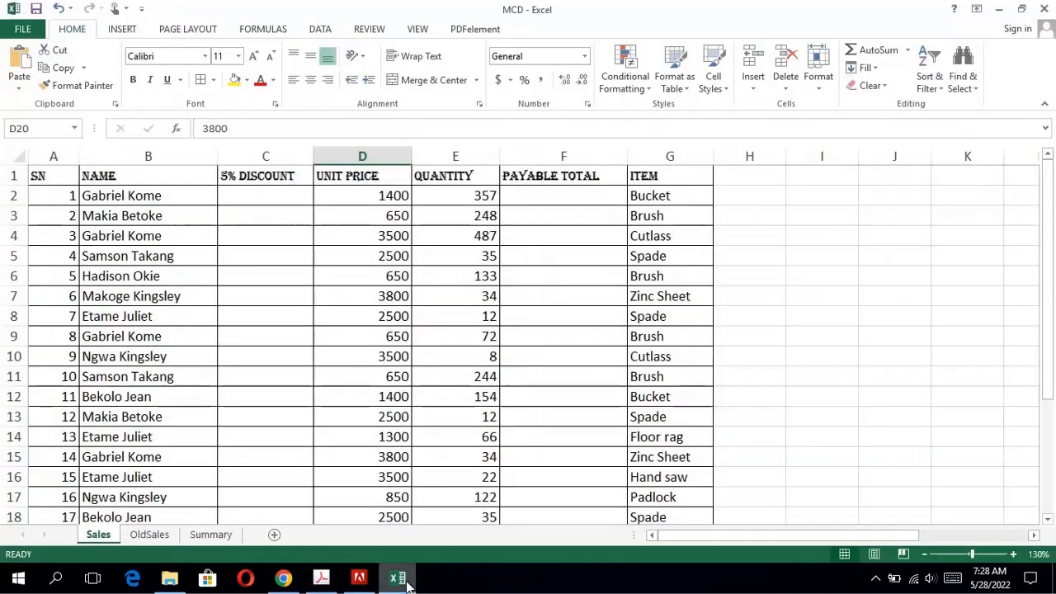
click(284, 193)
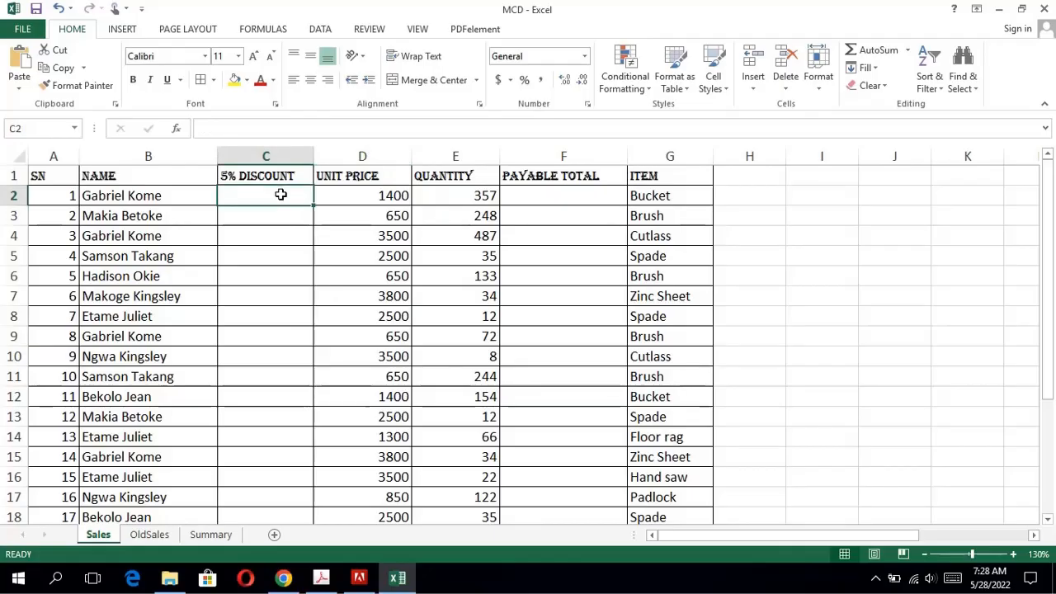
text(=)
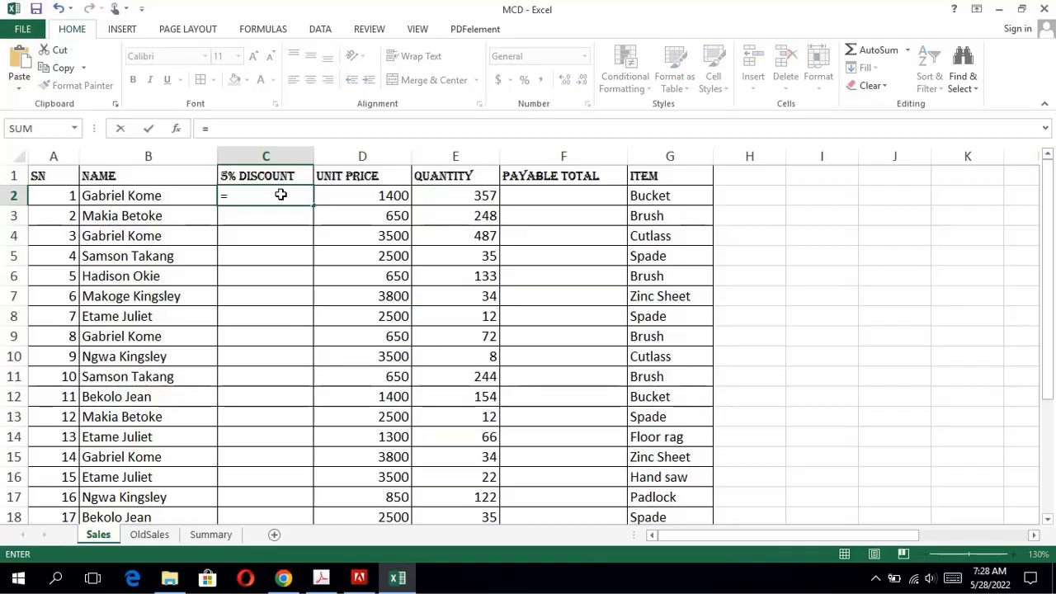
text(5)
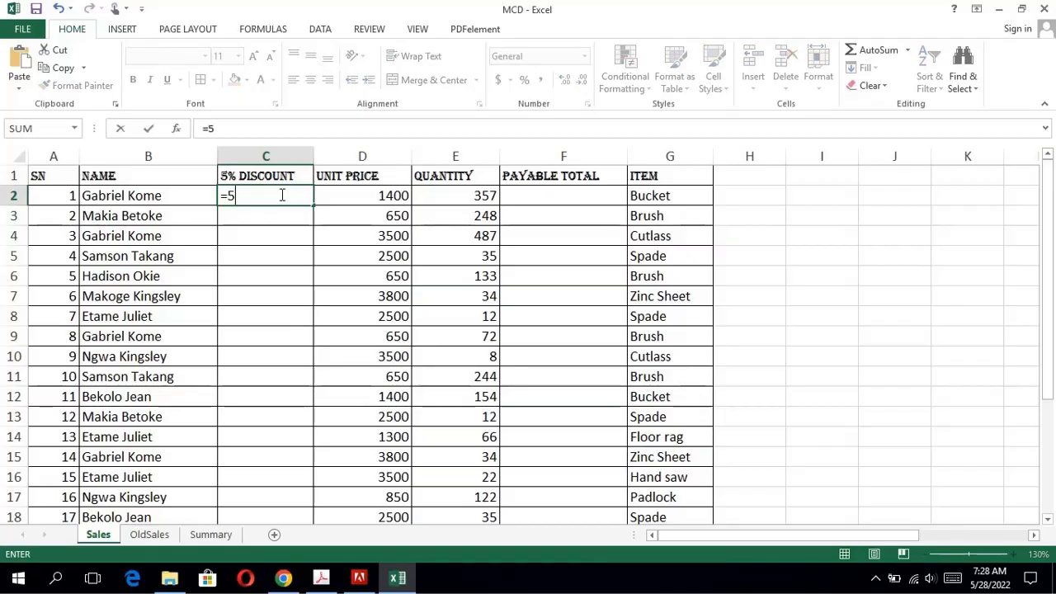
text(%*())
key(Return)
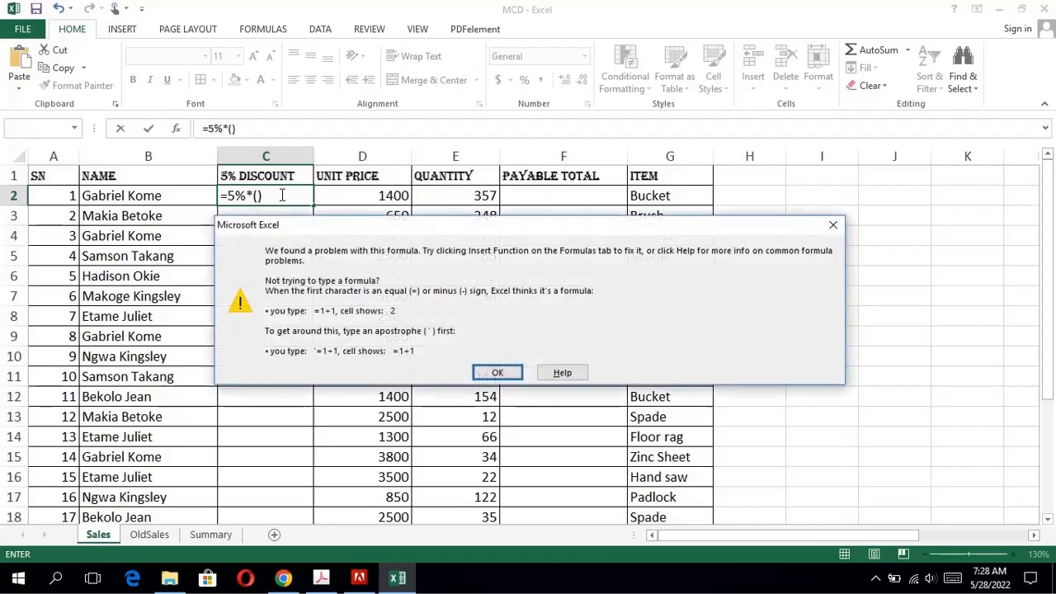
click(479, 372)
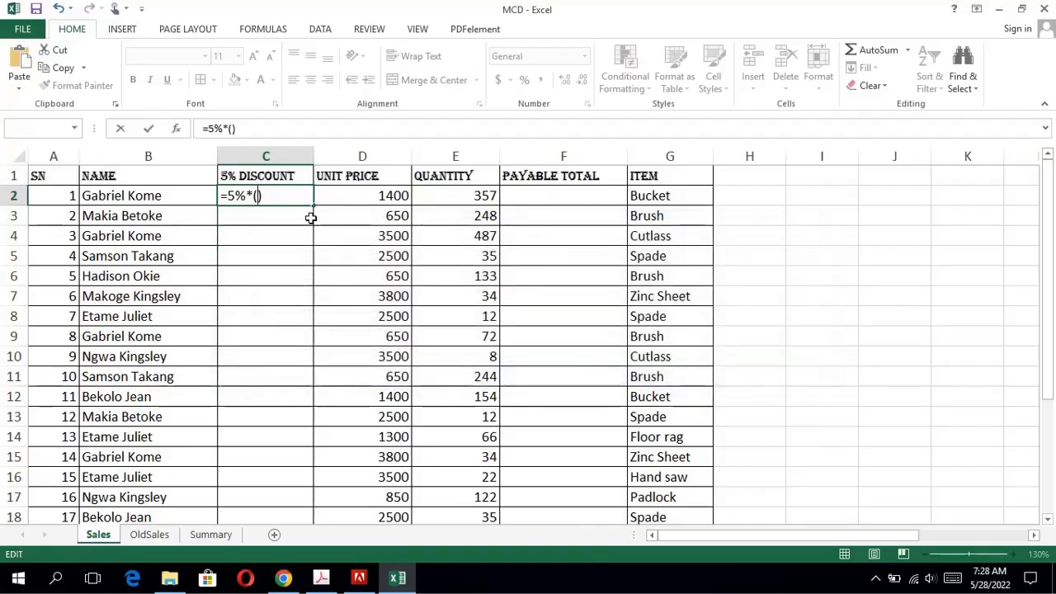
click(379, 196)
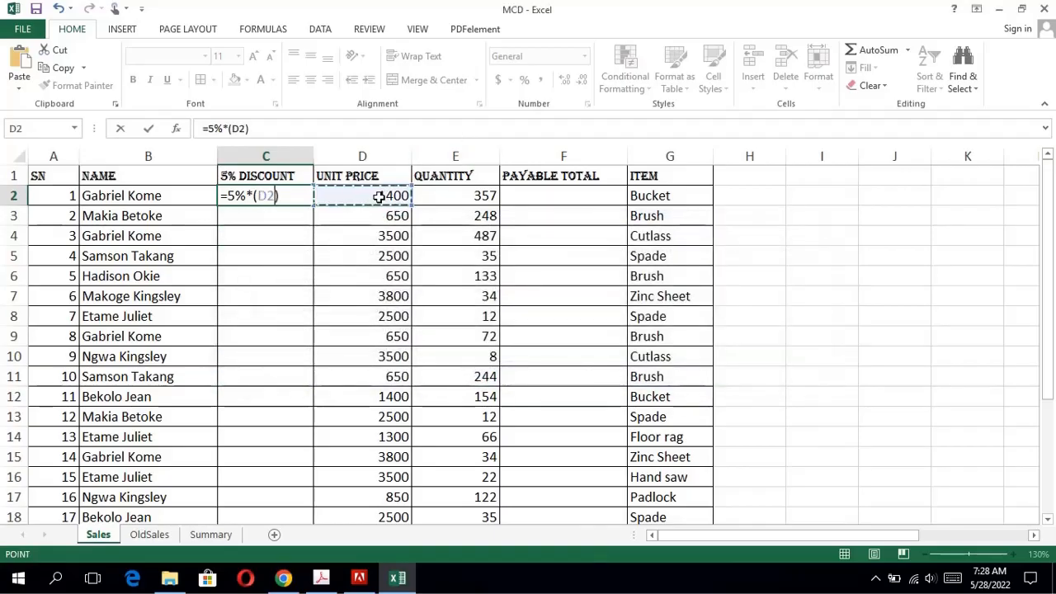
text(*)
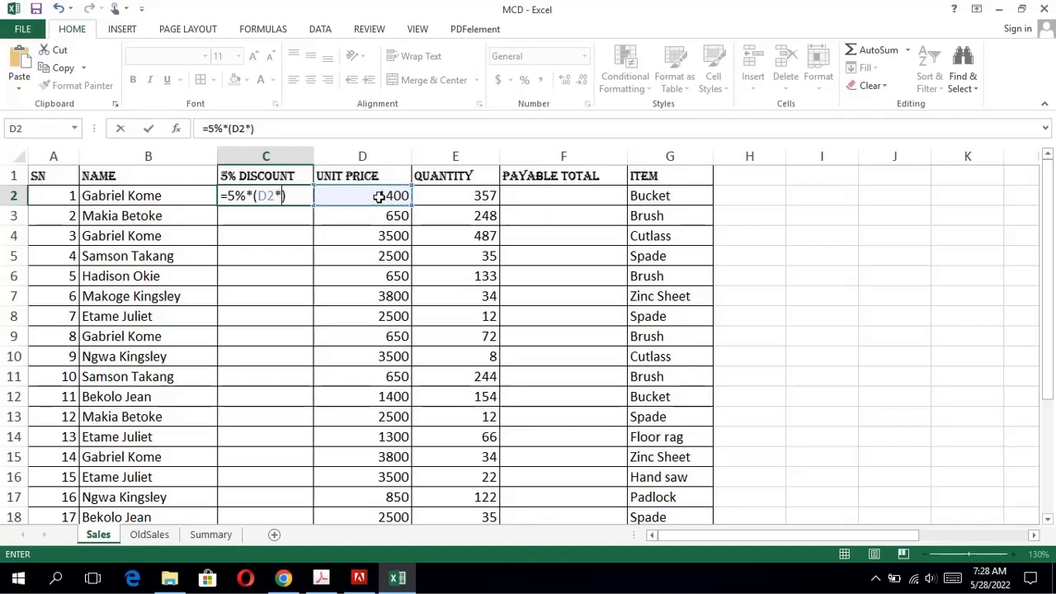
click(444, 196)
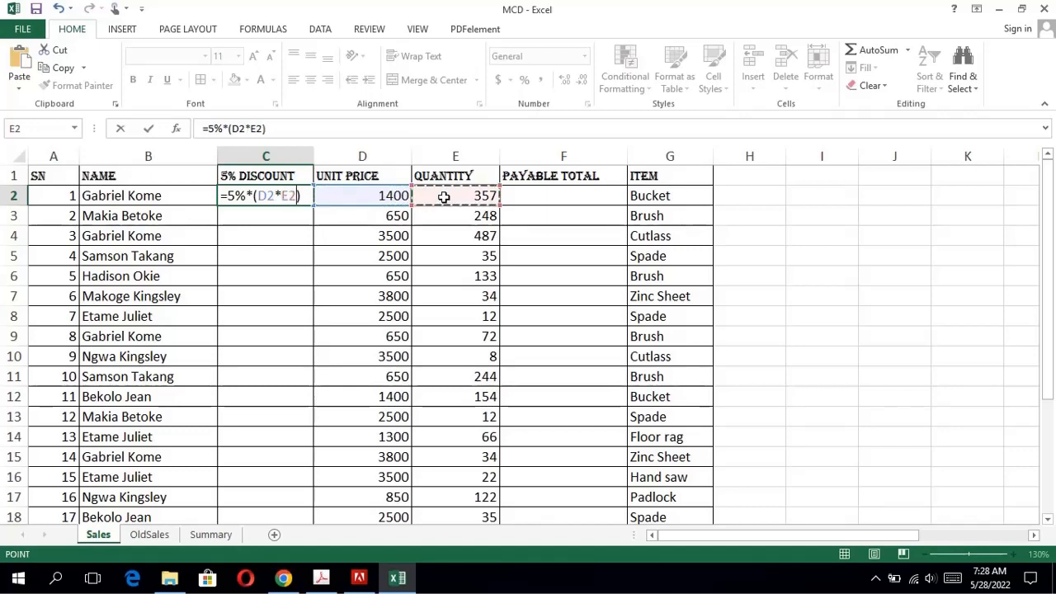
key(Return)
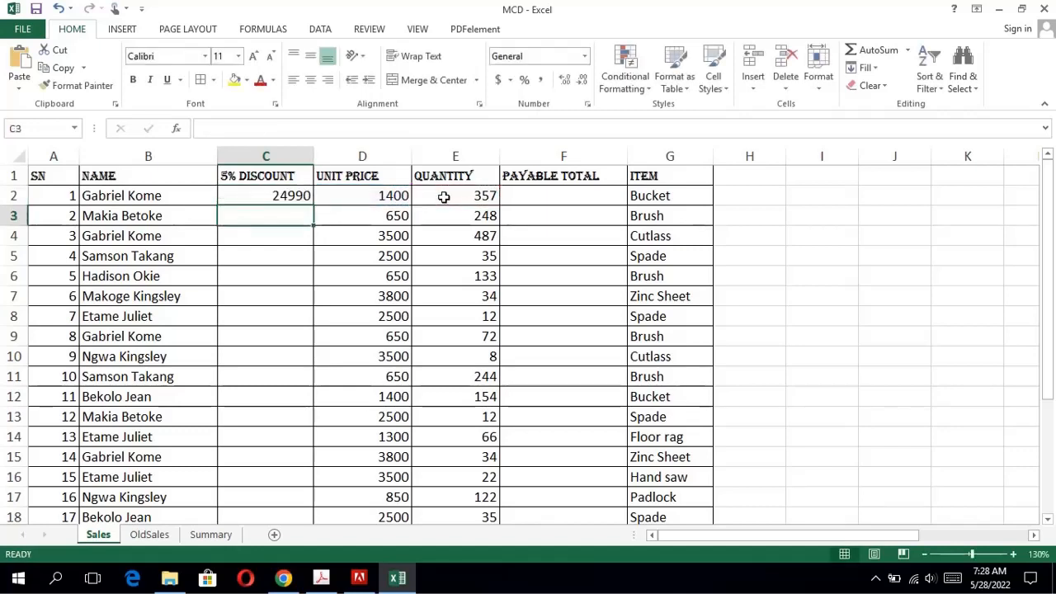
Compare the C2 formula with question 4 in the exam PDF and fill it down through C24 in Excel.
click(301, 202)
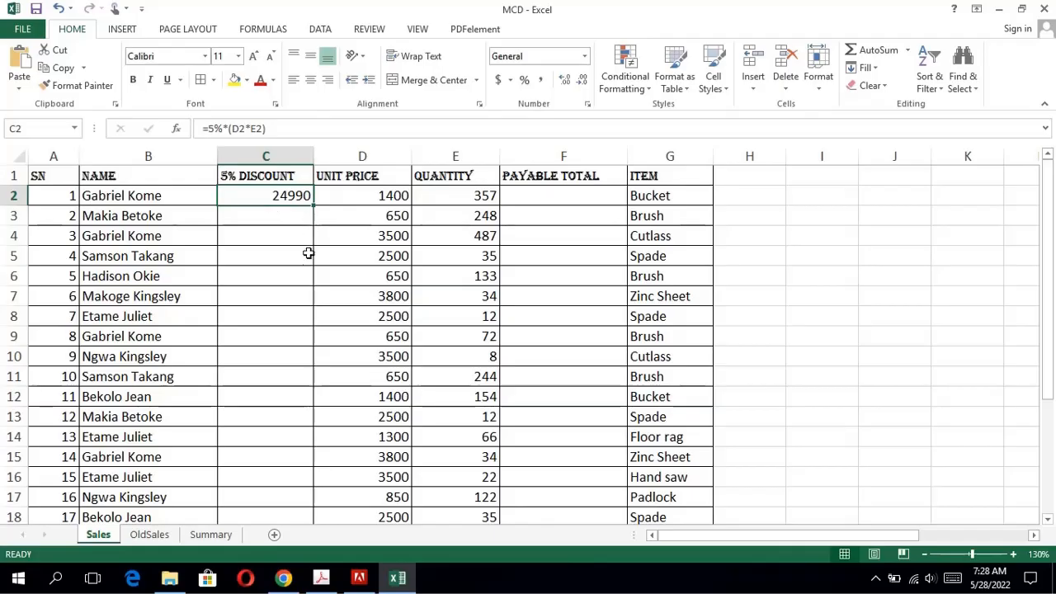
click(321, 578)
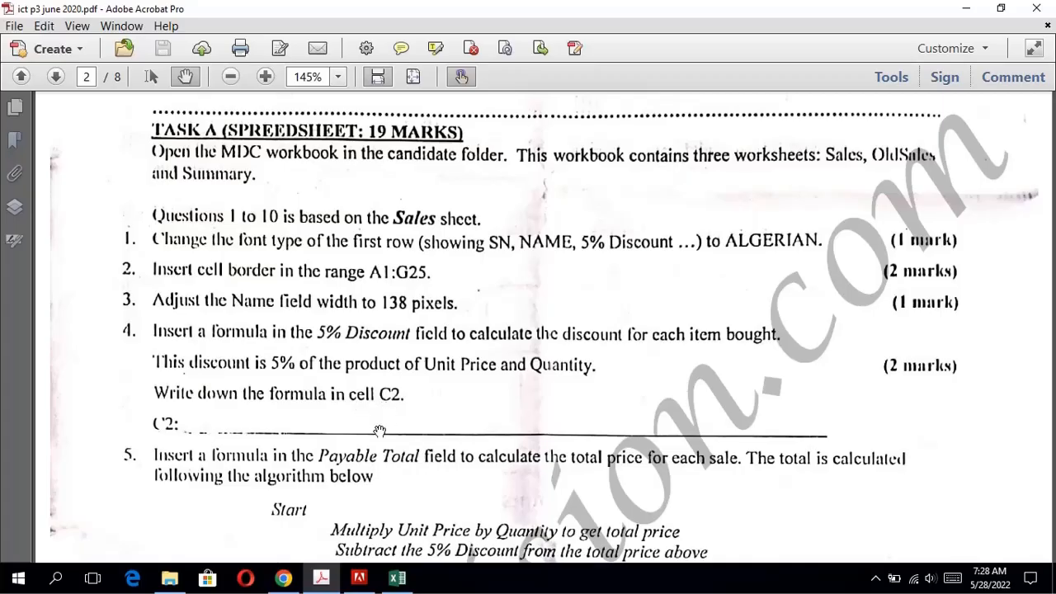
click(397, 578)
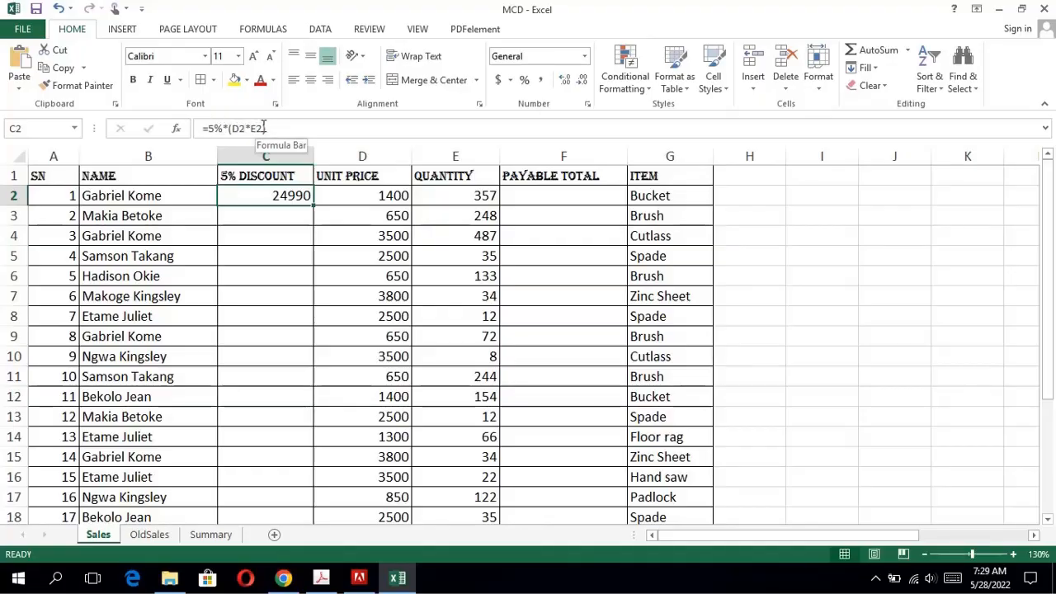
click(326, 580)
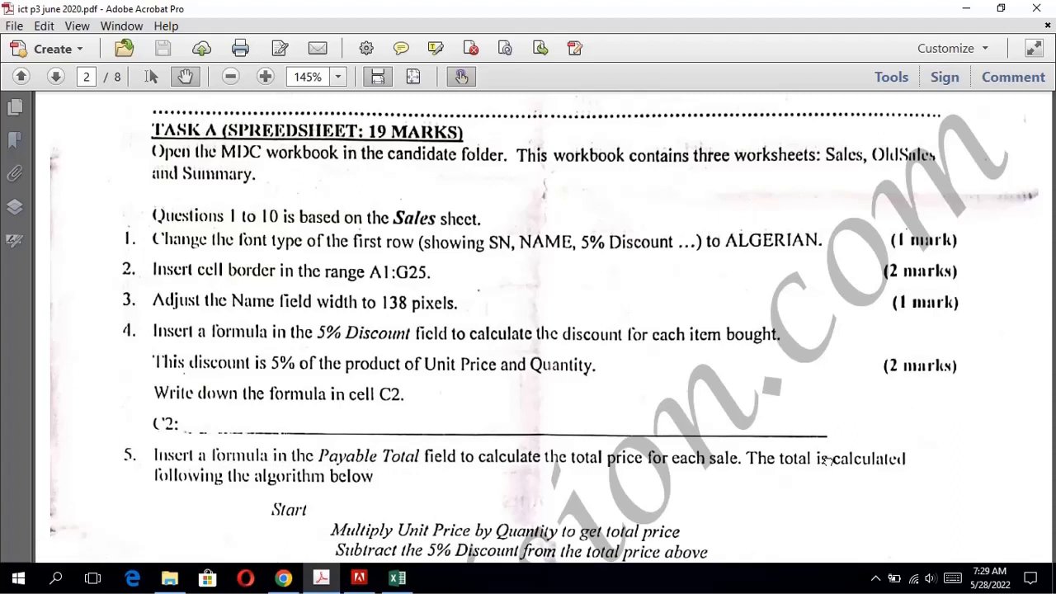
scroll(828, 459, down, 2)
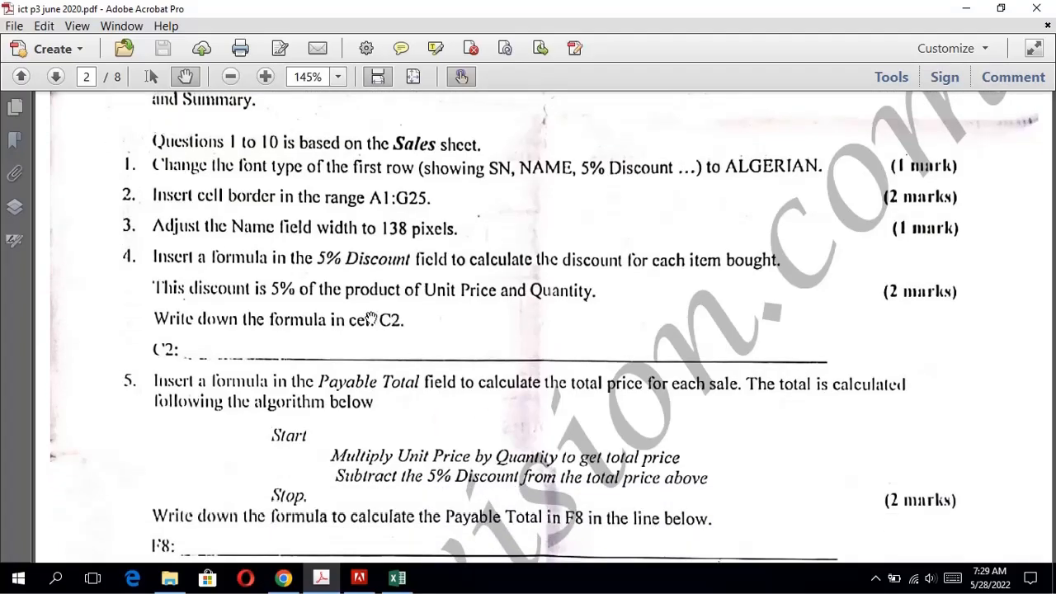
click(410, 583)
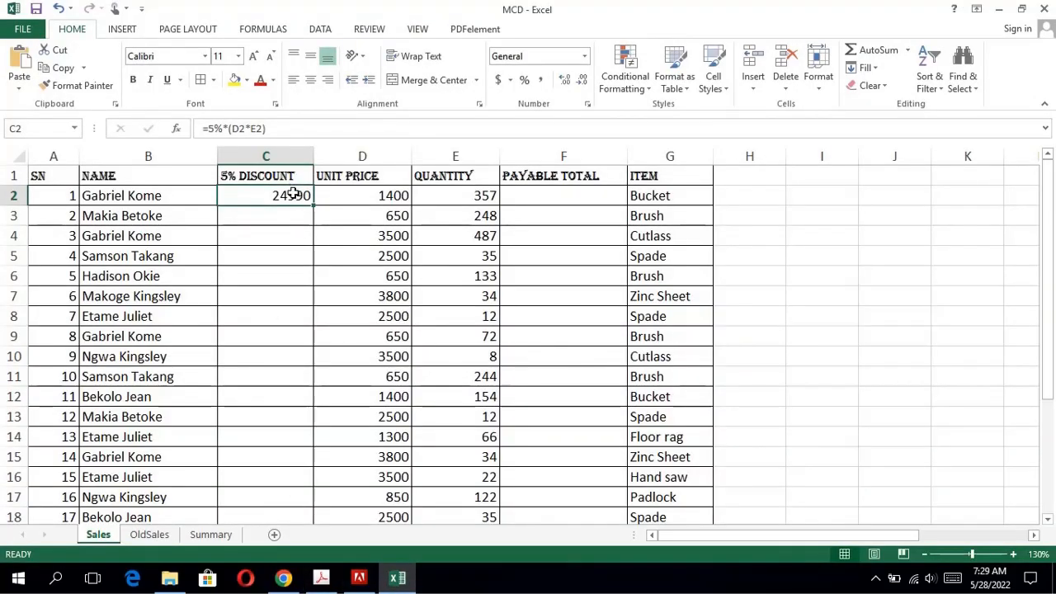
drag(314, 205, 267, 461)
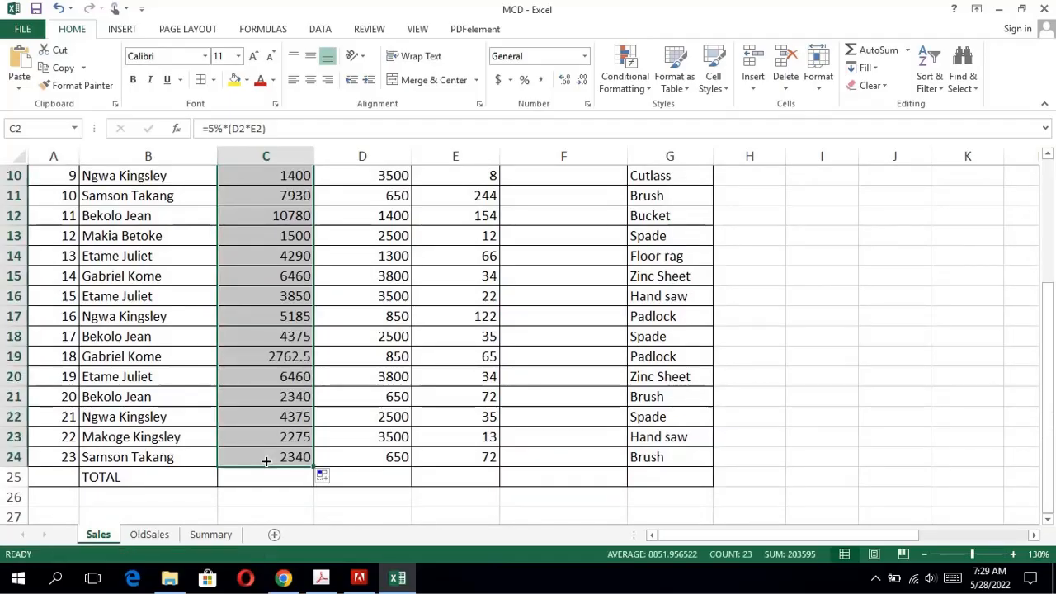
Consult question 5 in the exam PDF, enter =(D2*E2)-C2 in cell F2 of the Sales sheet in Excel and fill it down through F24.
click(330, 583)
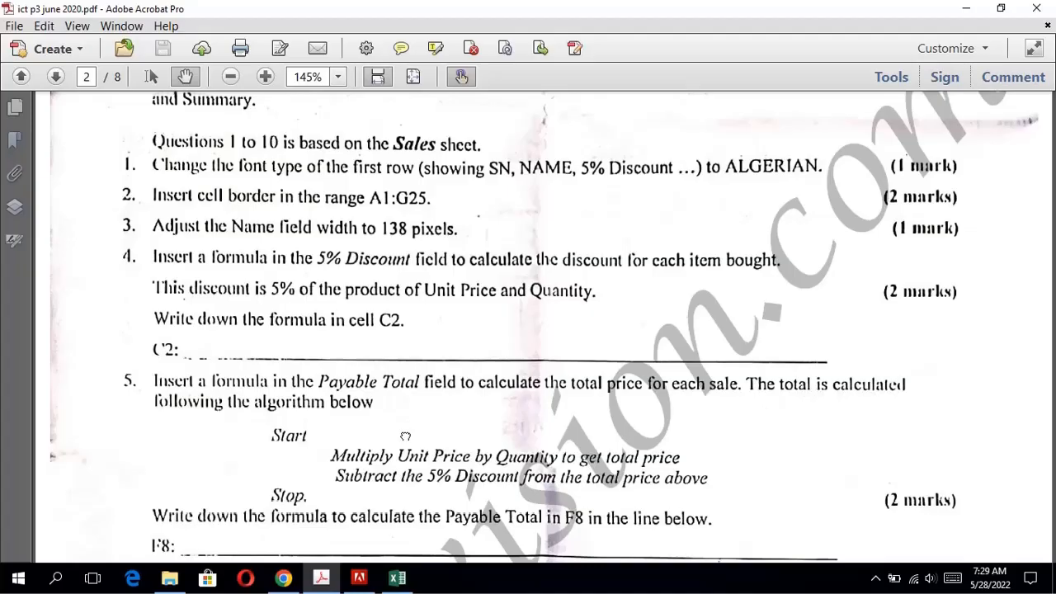
scroll(406, 436, down, 3)
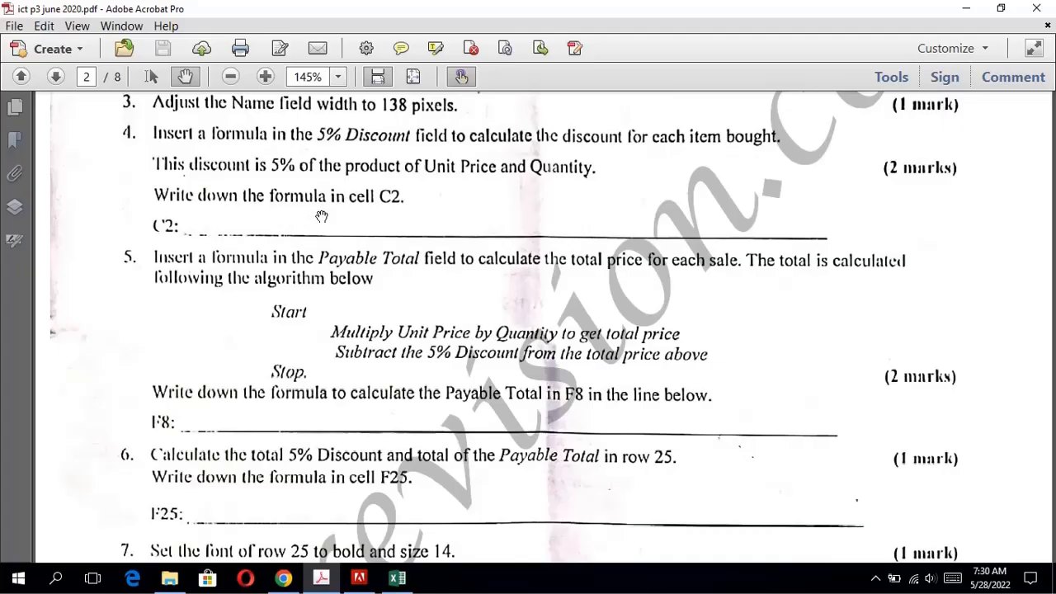
click(397, 578)
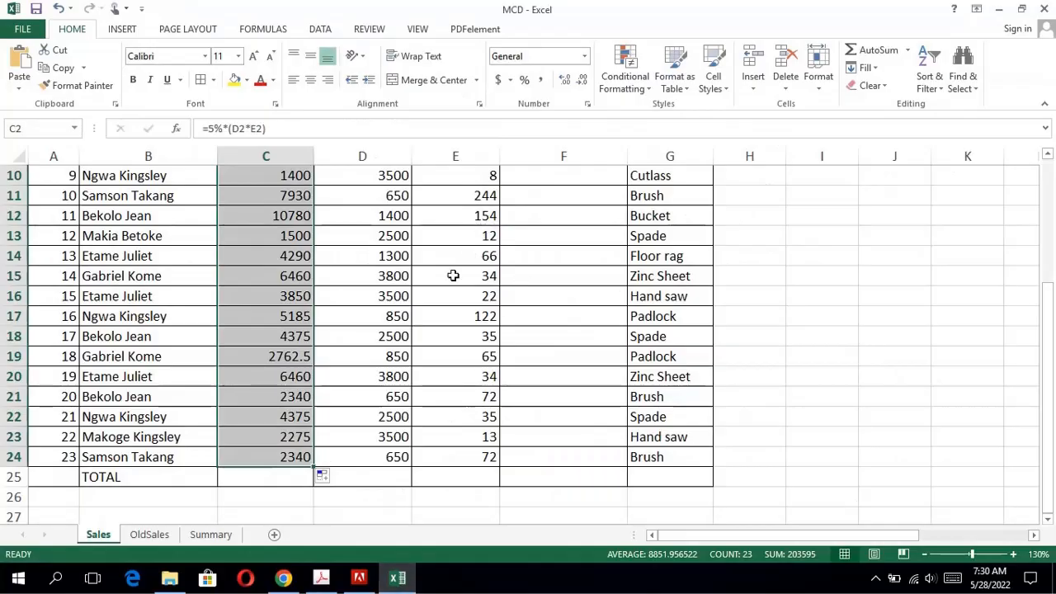
drag(1049, 424, 988, 243)
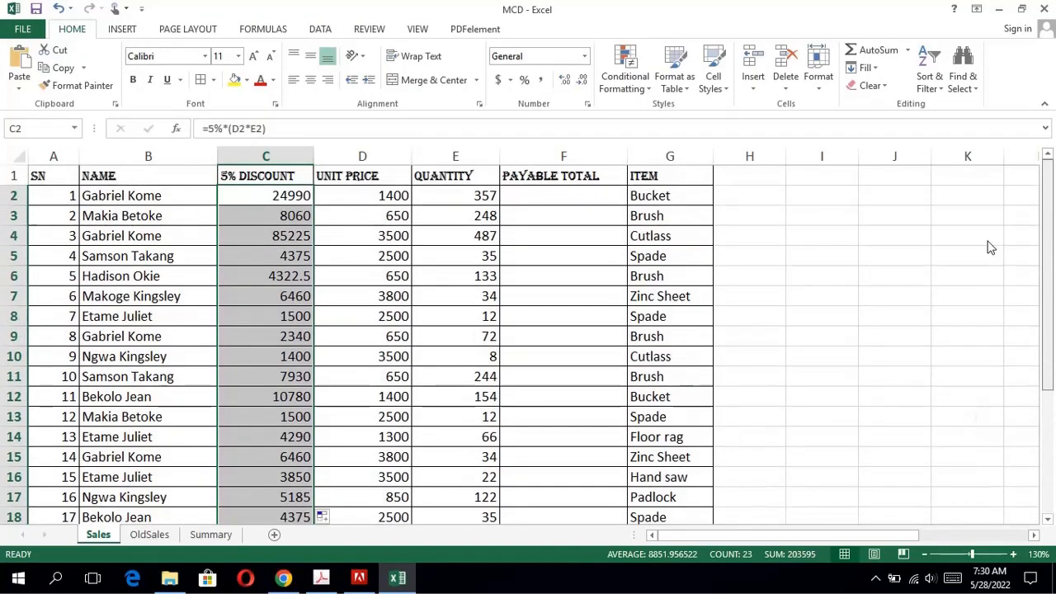
click(557, 196)
text(=)
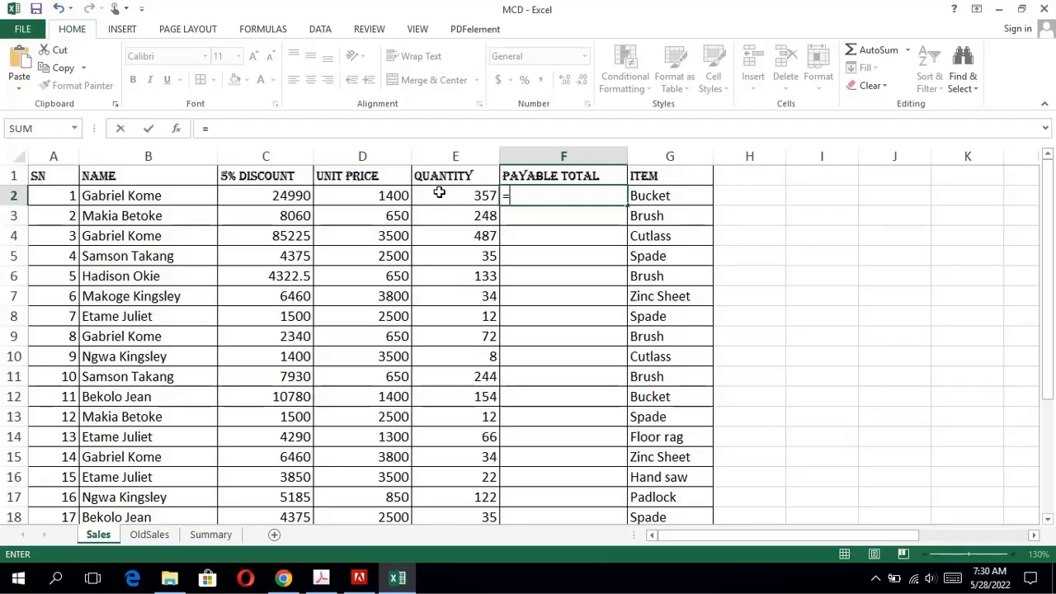
text(()
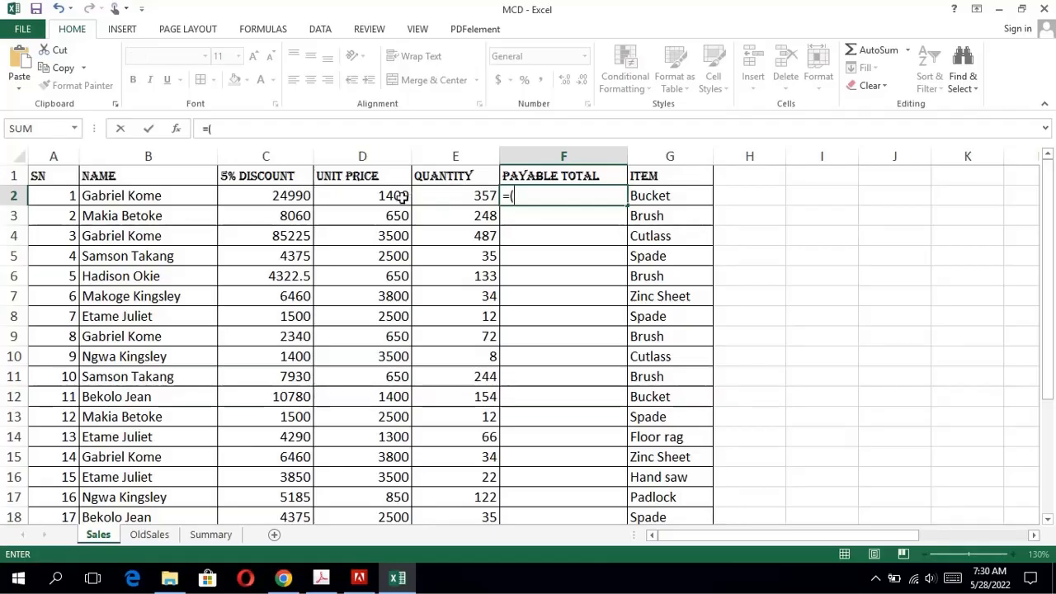
click(400, 196)
text(*)
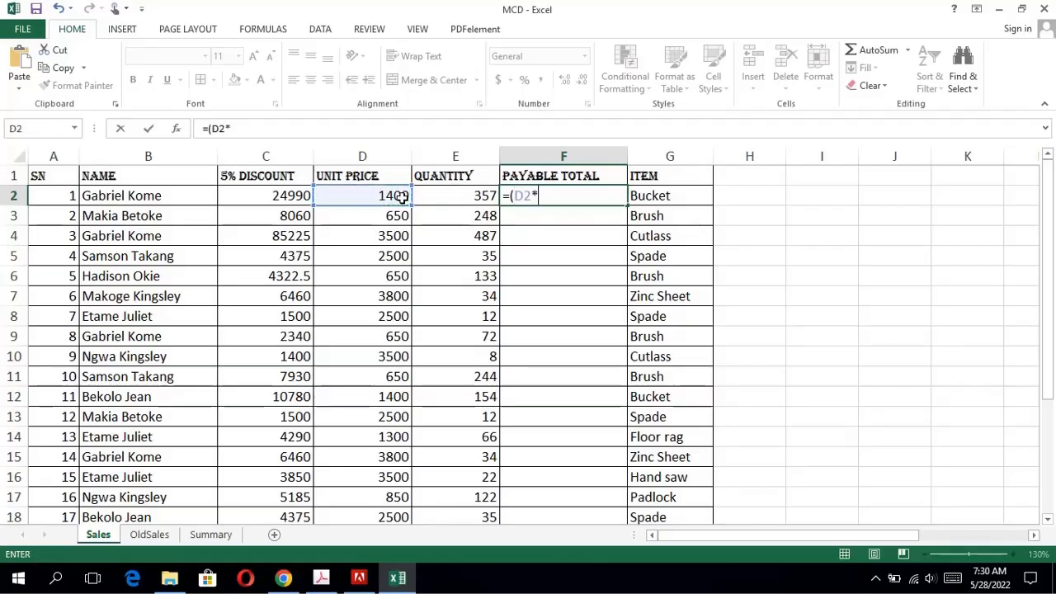
click(453, 195)
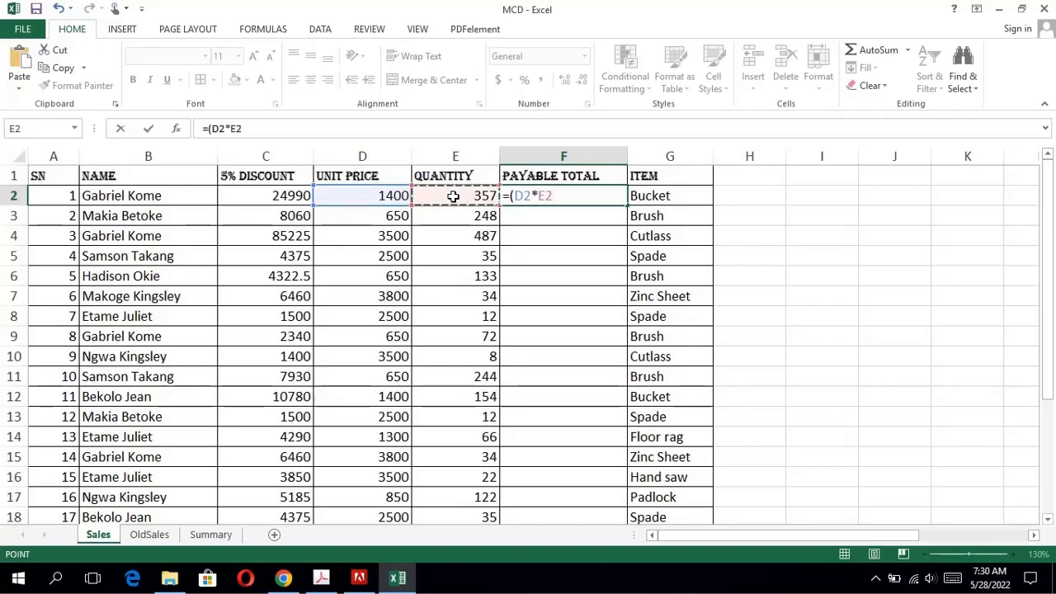
text())
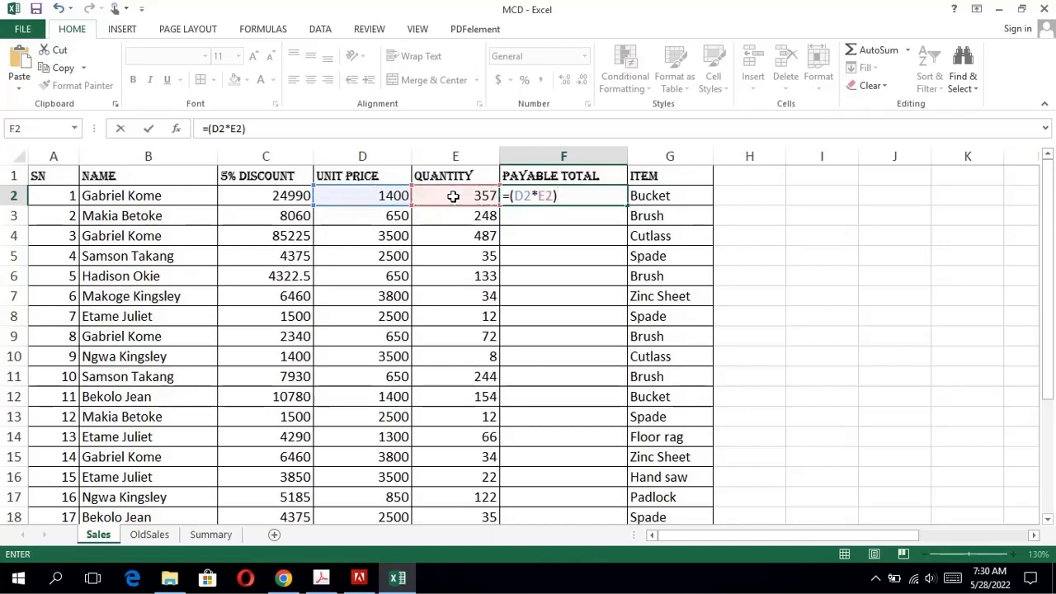
text(-)
click(263, 199)
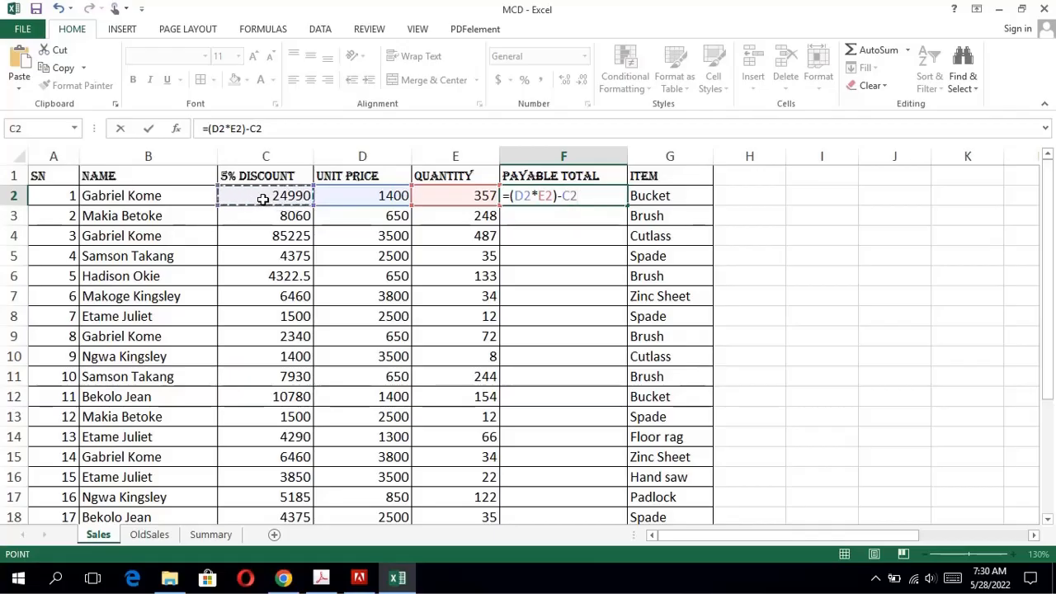
key(Return)
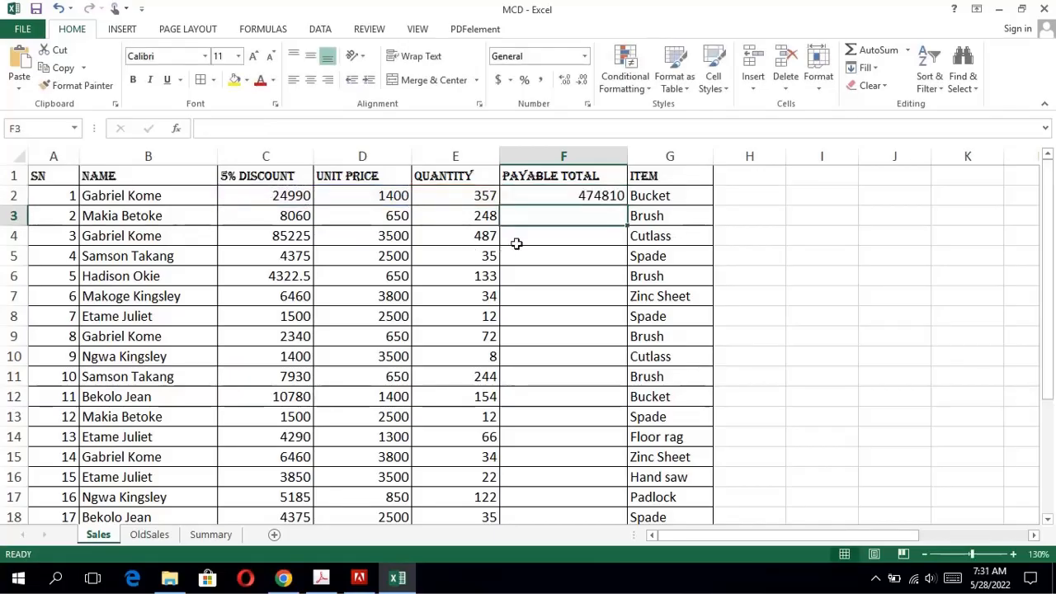
click(578, 196)
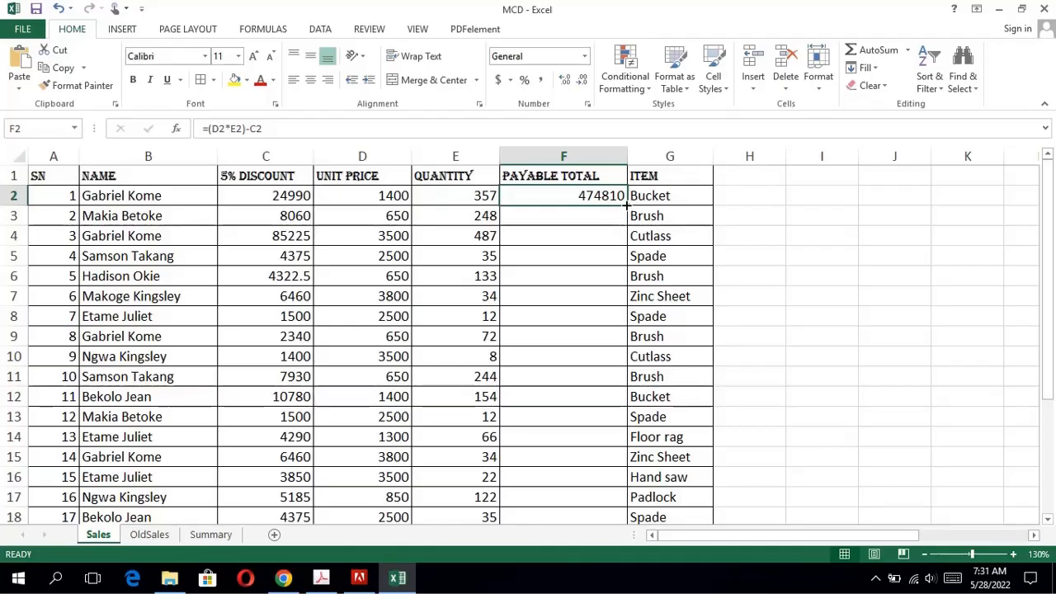
drag(626, 206, 572, 460)
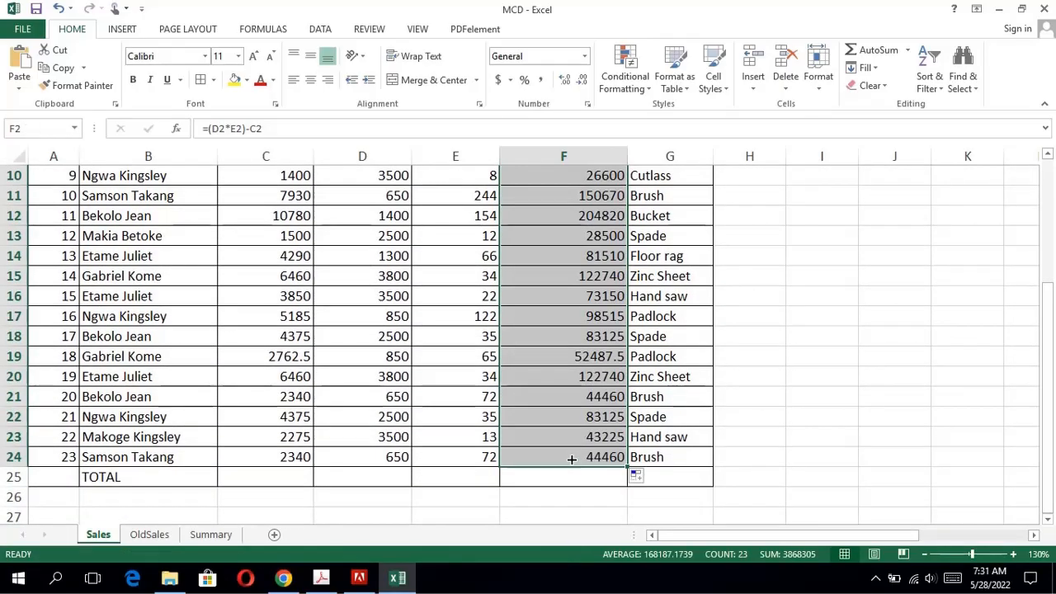
Check in the exam PDF which Payable Total formula question 5 asks for and inspect the formula in cell F8 in Excel.
click(327, 579)
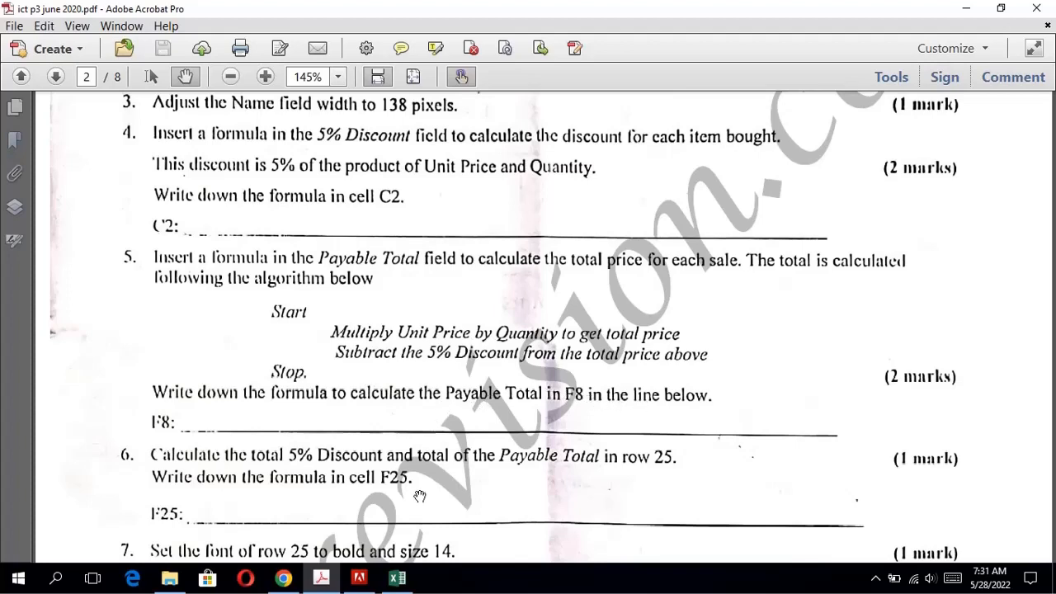
click(400, 580)
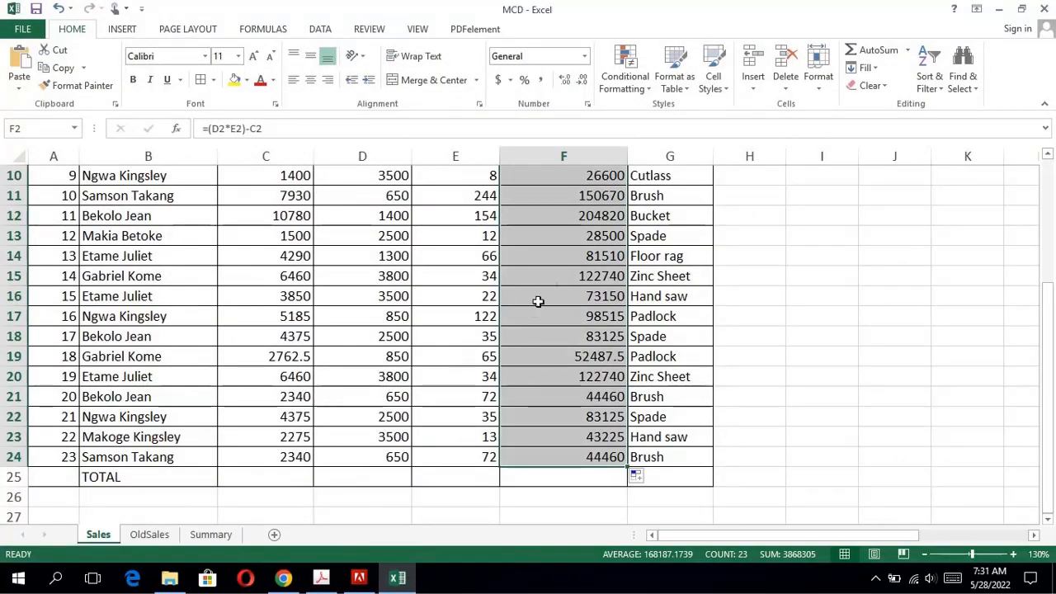
click(571, 306)
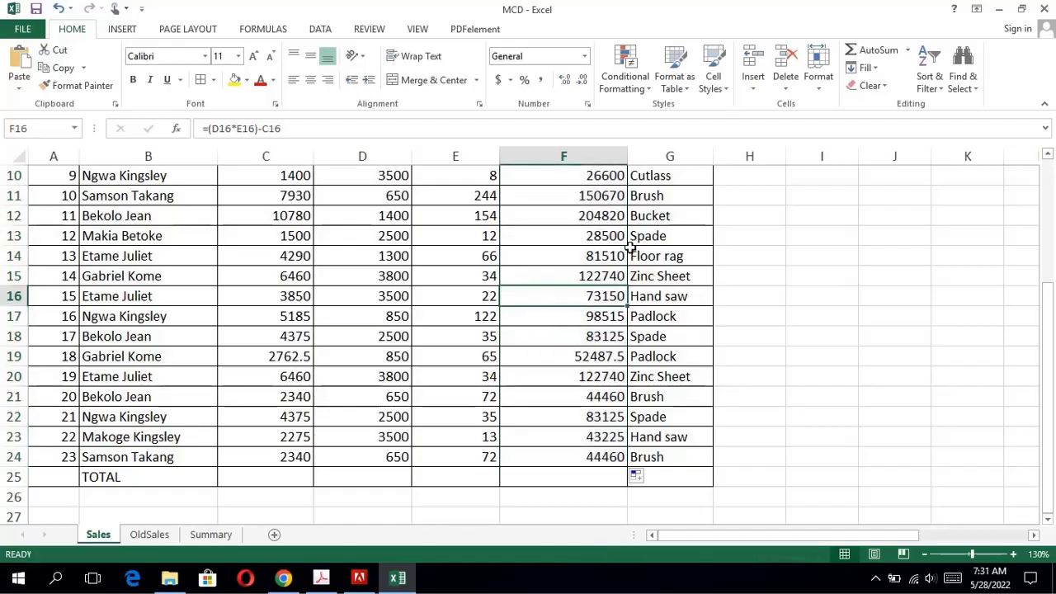
key(Up)
key(Up)
key(Up)
key(Up)
key(Up)
key(Up)
key(Up)
key(Up)
key(Up)
key(Up)
key(Up)
key(Up)
key(Up)
key(Up)
key(Down)
key(Down)
key(Down)
key(Down)
key(Down)
key(Down)
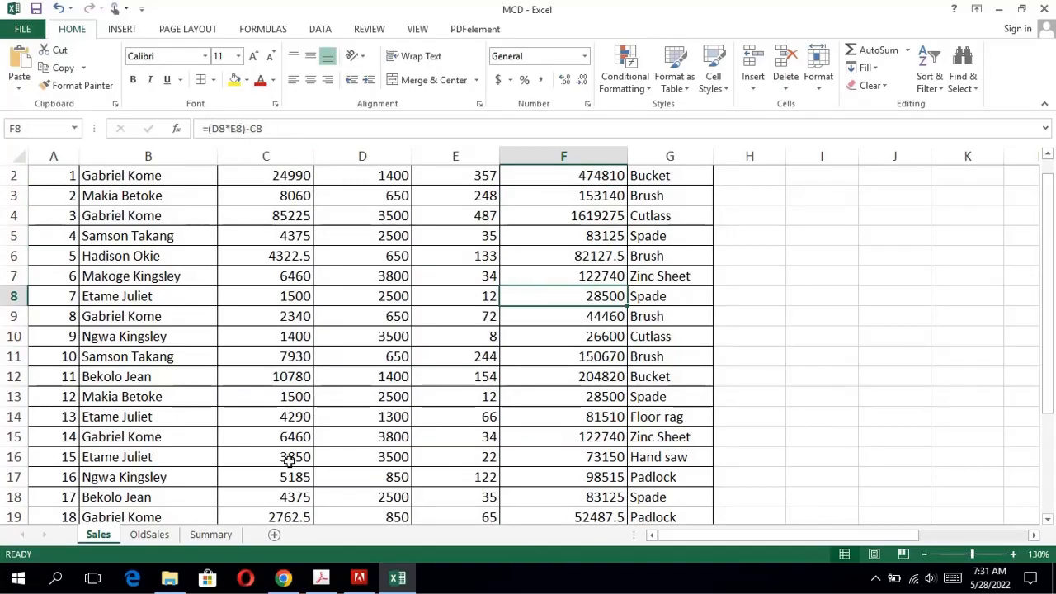
Switch to the exam PDF and read question 6 on the totals required in row 25, along with the questions below it.
click(321, 578)
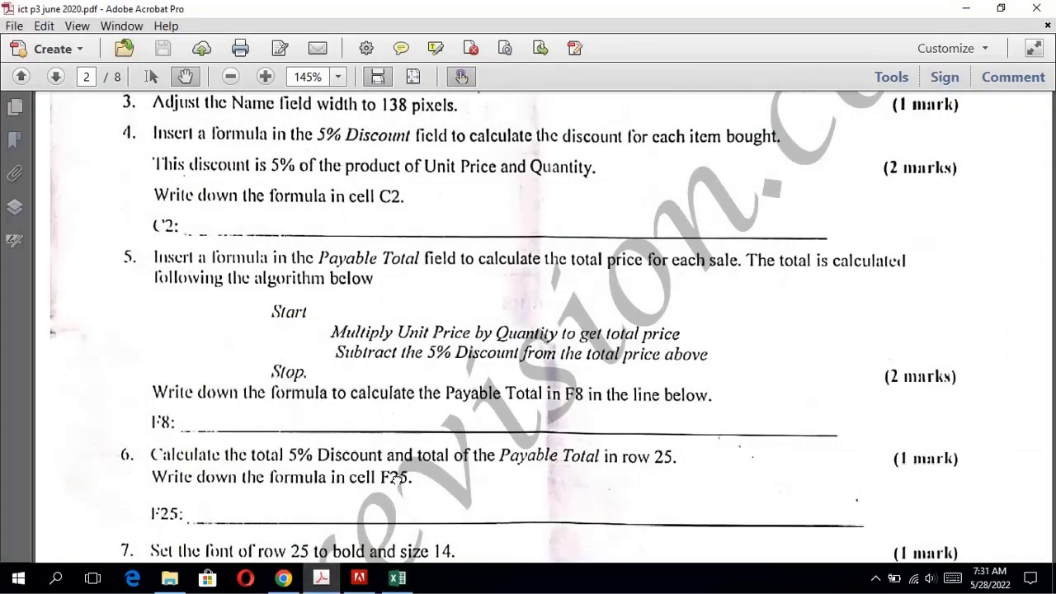
scroll(397, 477, down, 3)
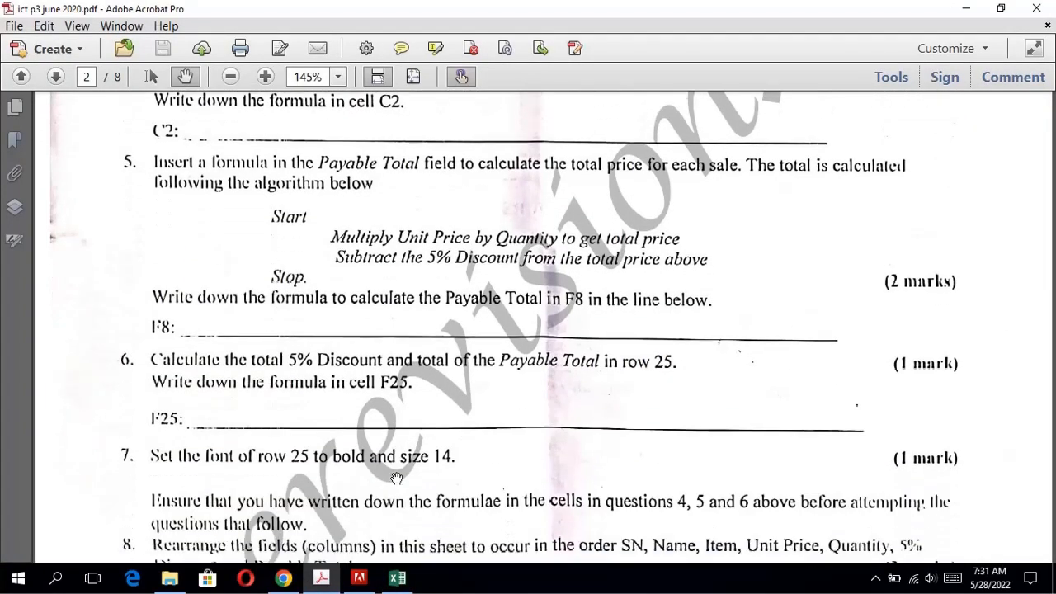
scroll(397, 477, down, 2)
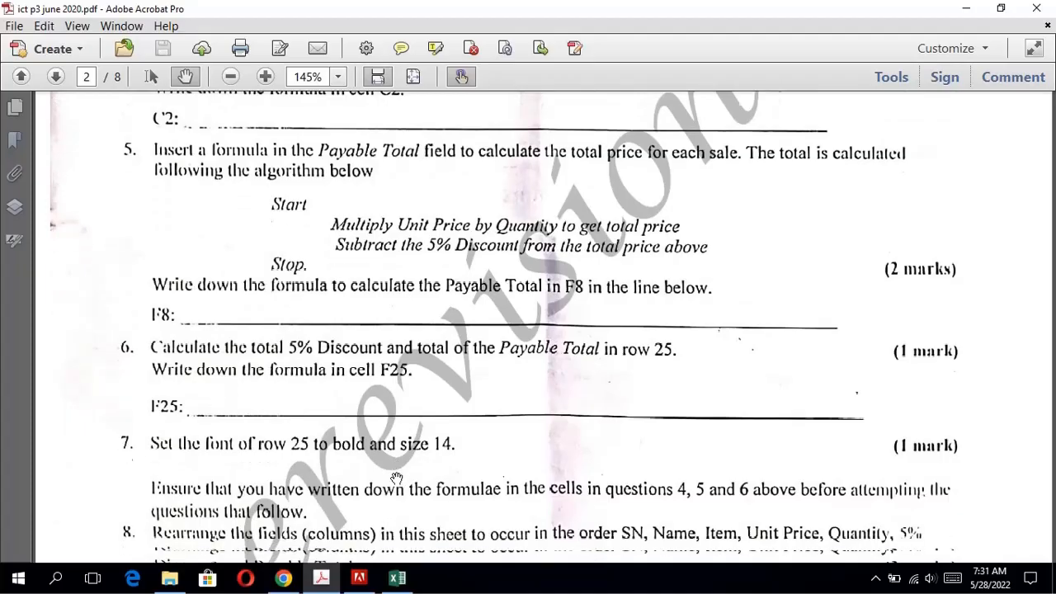
scroll(397, 477, down, 2)
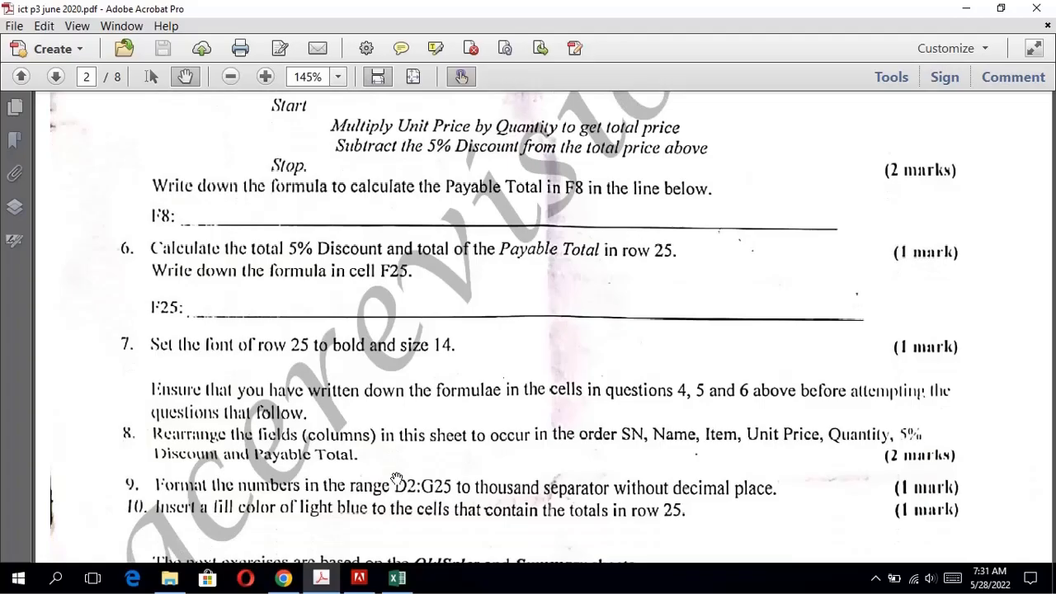
scroll(397, 477, down, 1)
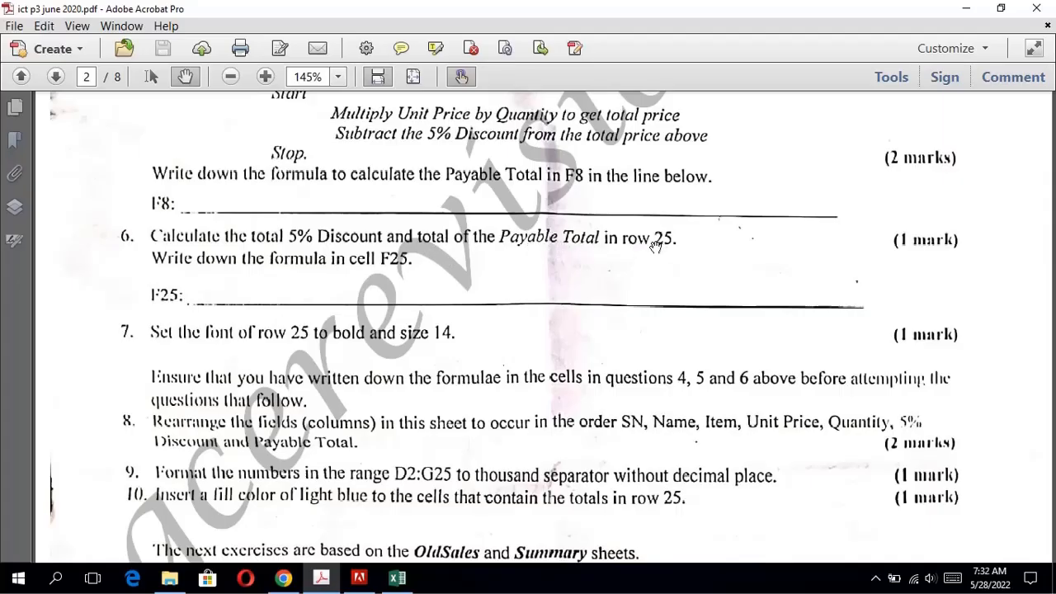
Back in Excel, total the 5% Discount column in cell C25 of the Sales sheet with AutoSum, using =SUM(C2:C24).
click(397, 578)
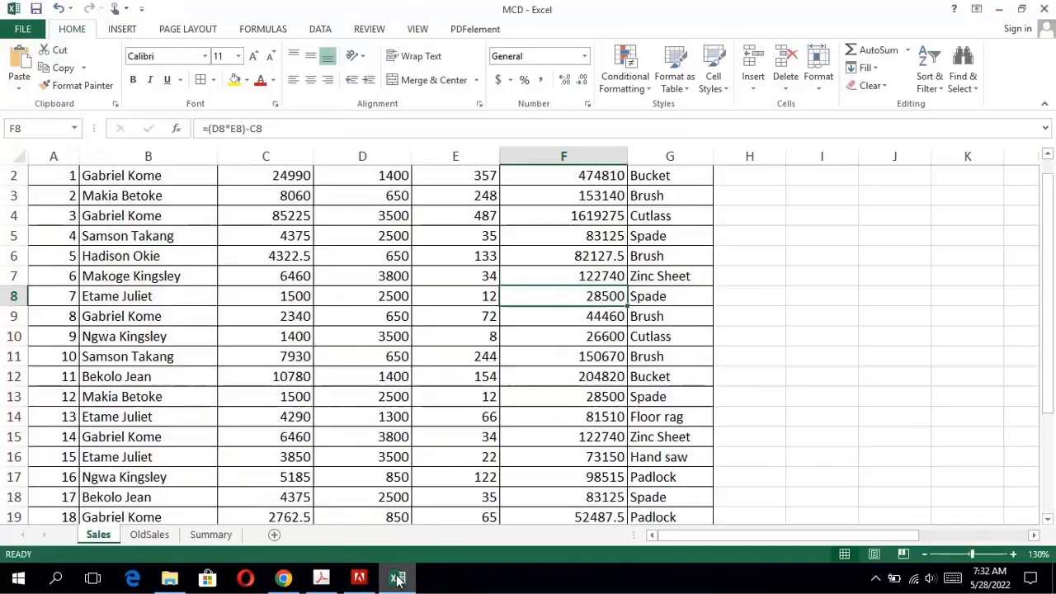
key(Down)
key(Down)
key(Down)
key(Down)
key(Down)
key(Down)
key(Down)
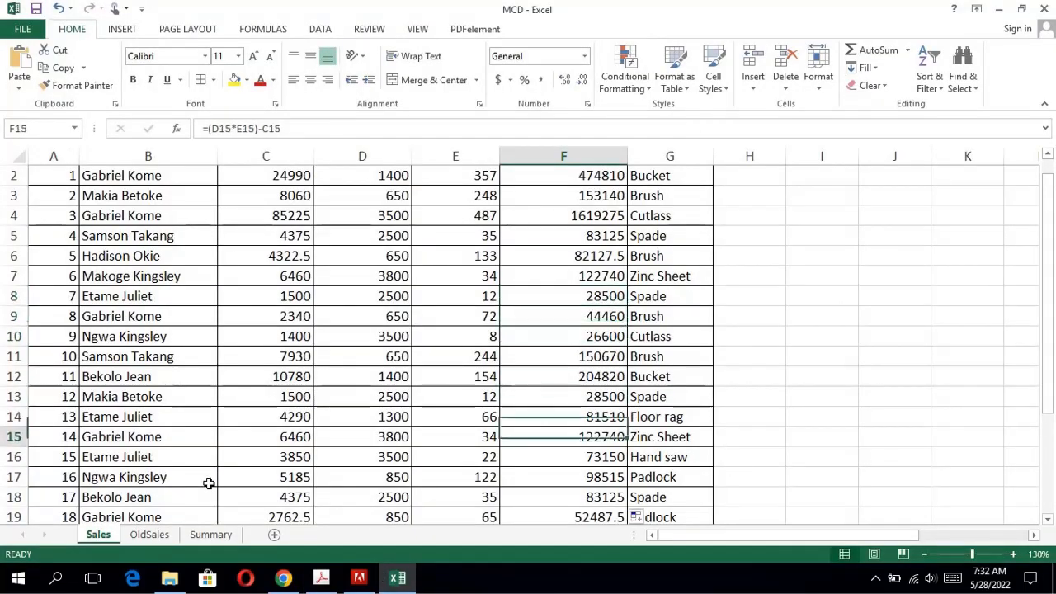
key(Down)
key(Down)
key(Down)
key(Down)
key(Down)
key(Down)
key(Down)
key(Down)
key(Down)
key(Down)
key(Down)
key(Down)
key(Down)
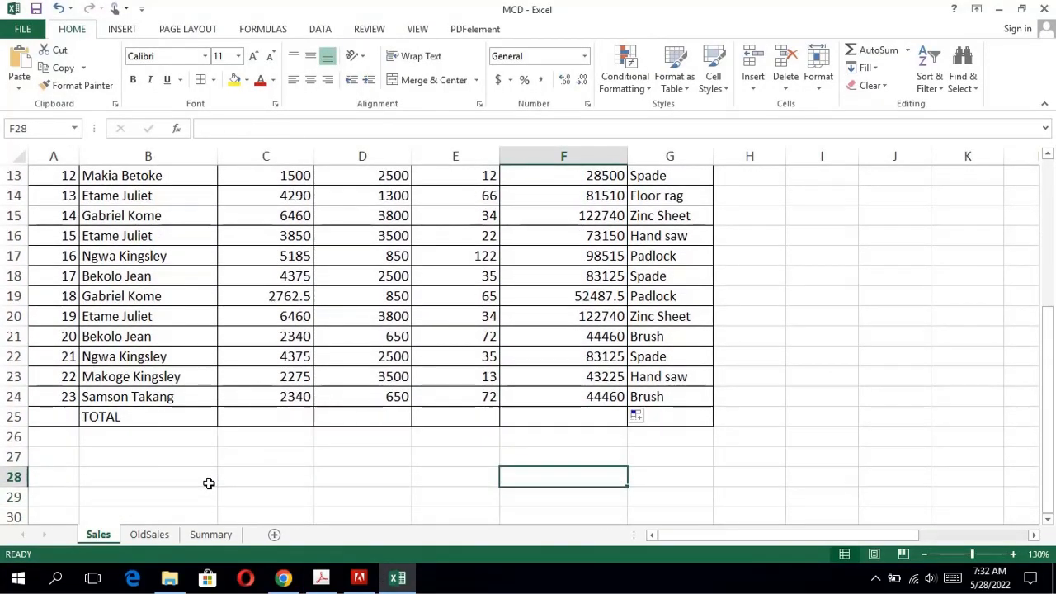
key(Up)
key(Up)
key(Left)
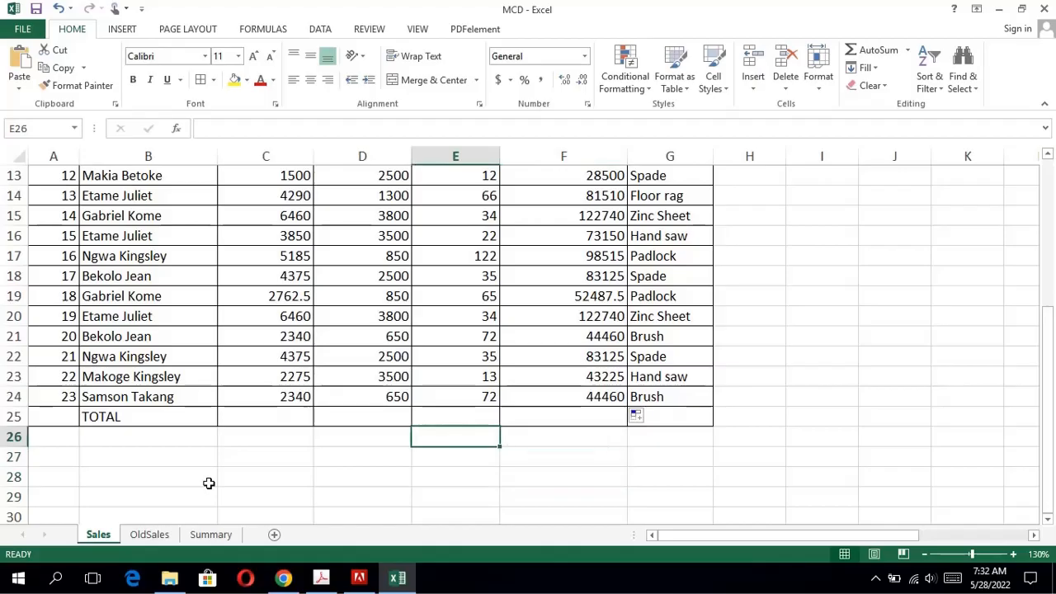
key(Left)
key(Left)
key(Left)
key(Up)
key(Right)
key(Right)
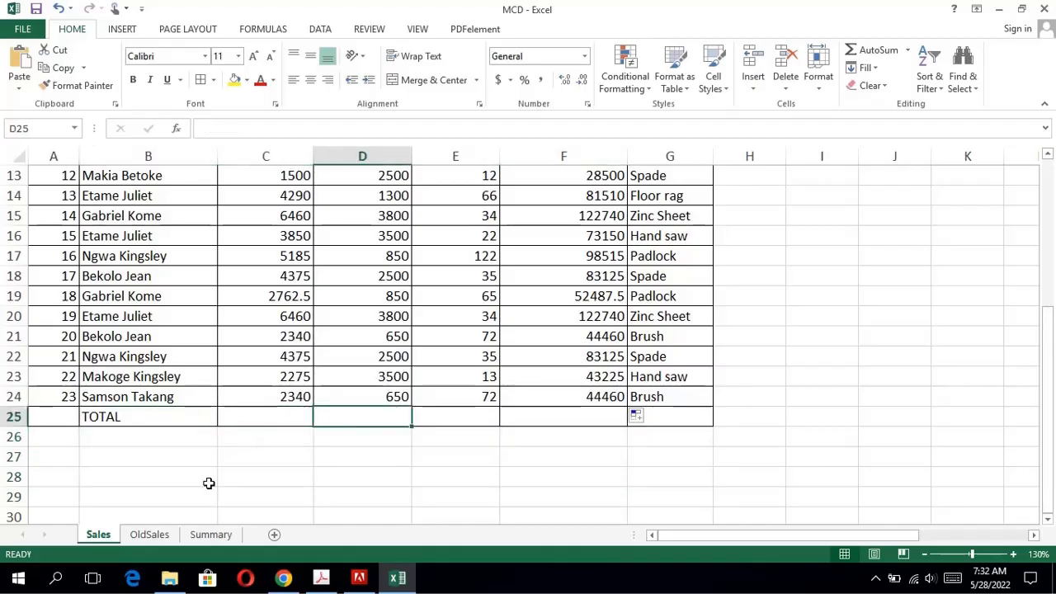
key(Left)
drag(1050, 395, 660, 196)
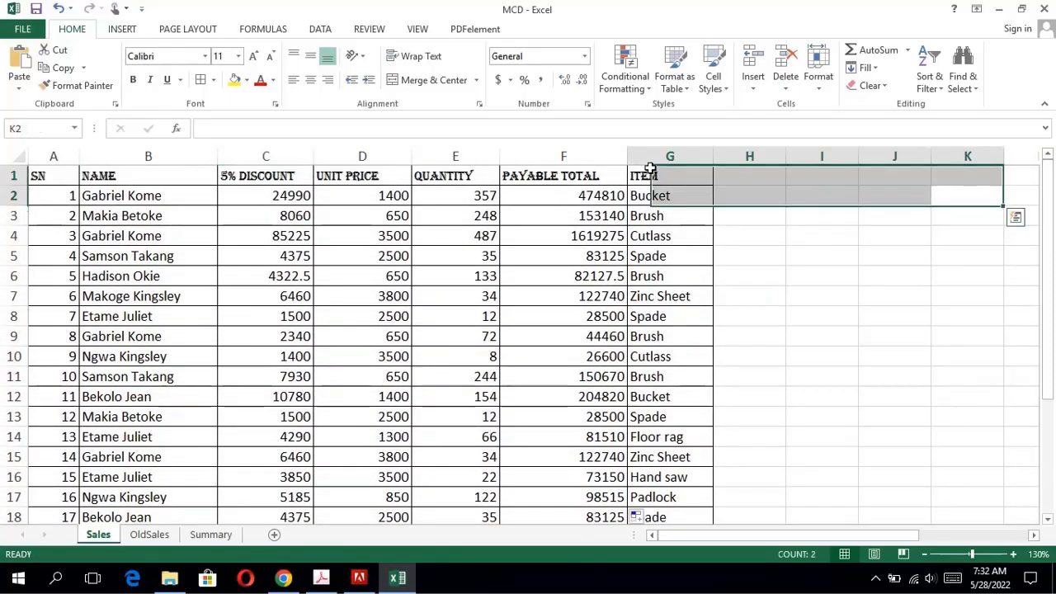
click(288, 172)
click(280, 156)
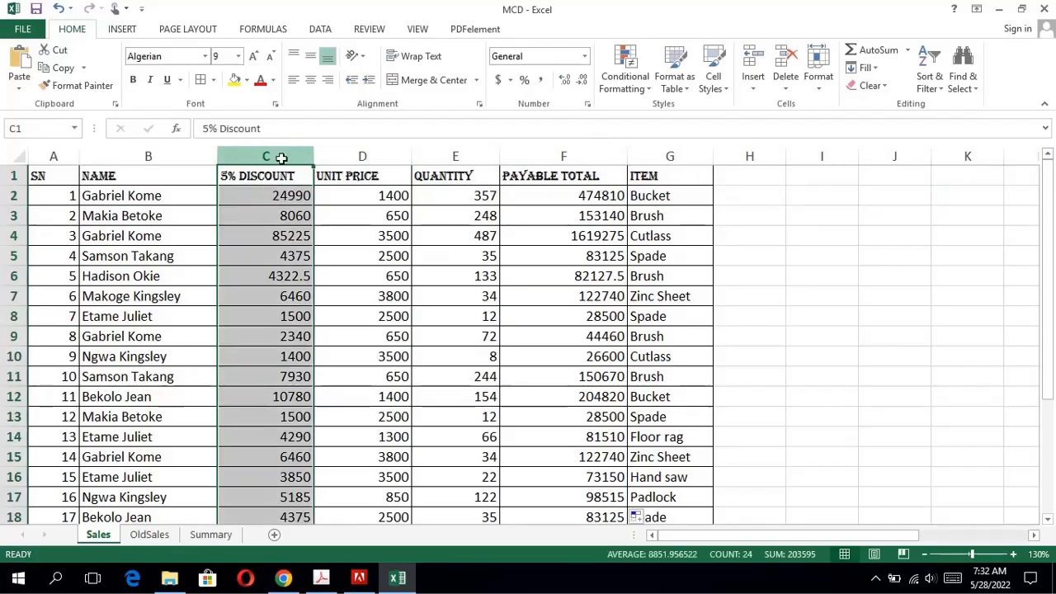
drag(1044, 310, 1024, 430)
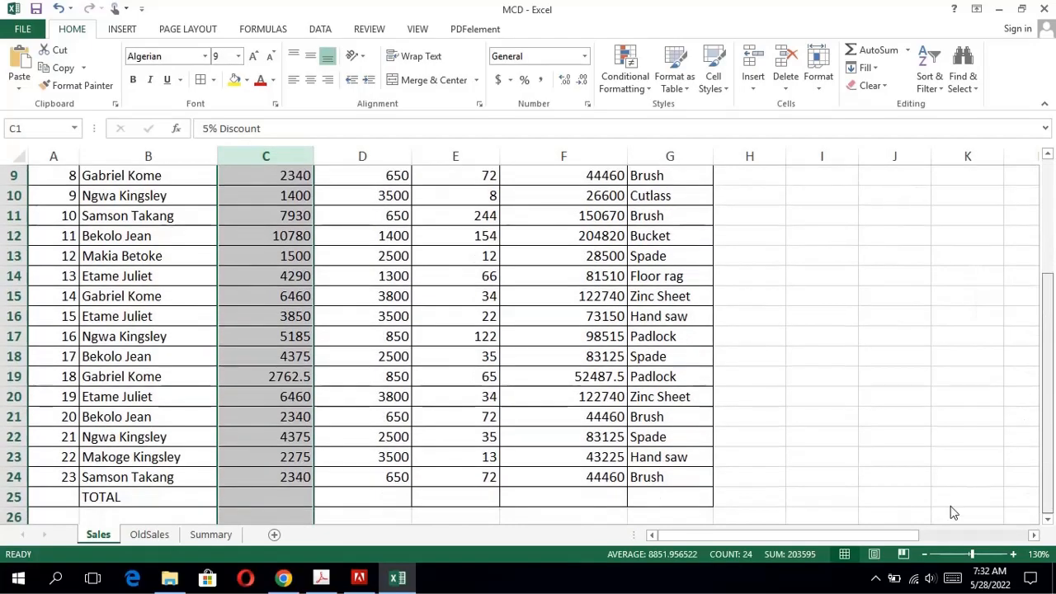
click(287, 492)
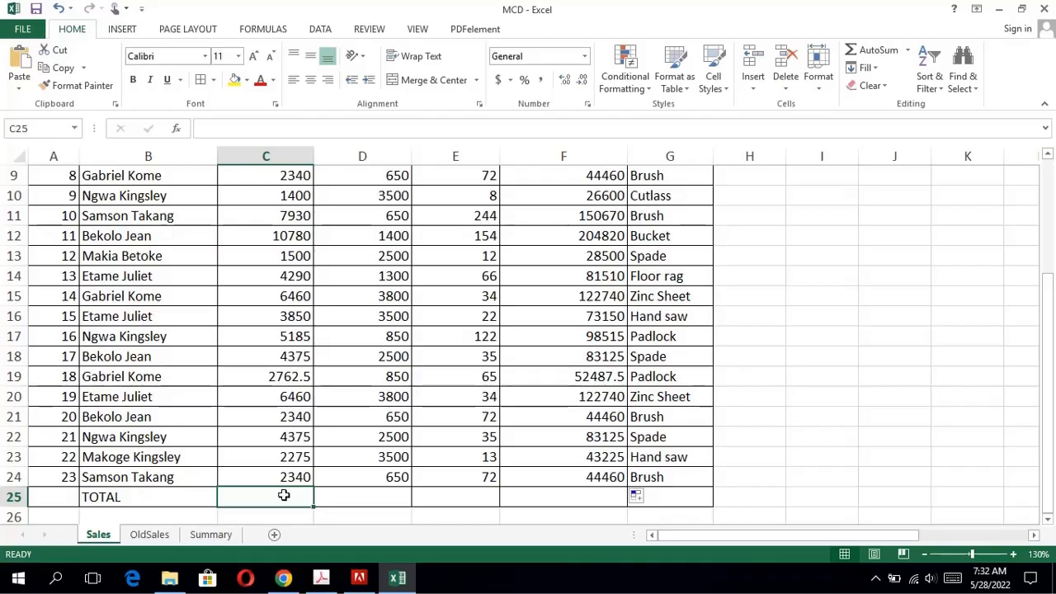
click(875, 50)
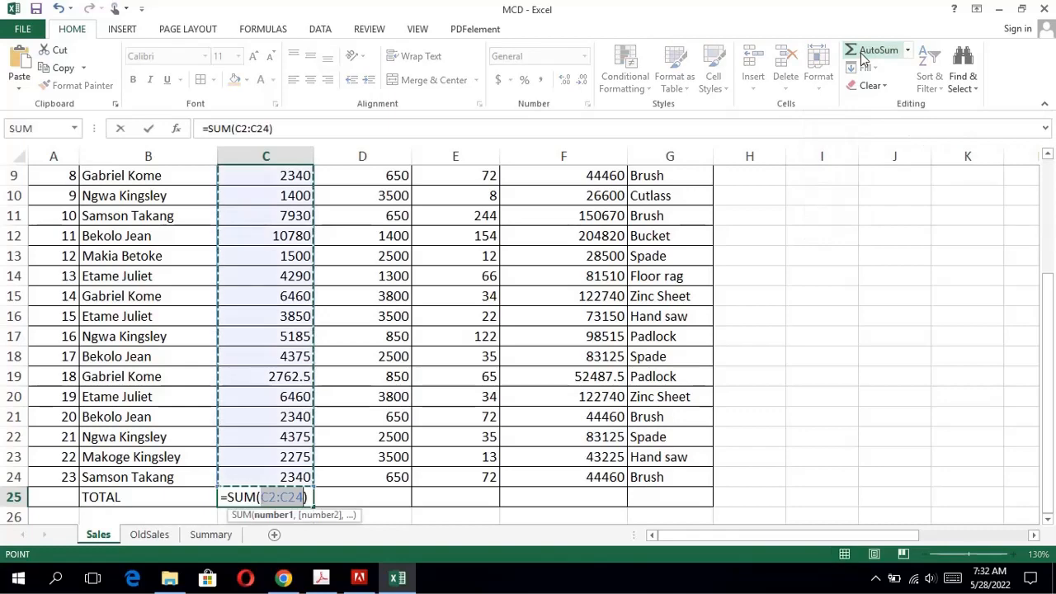
key(Return)
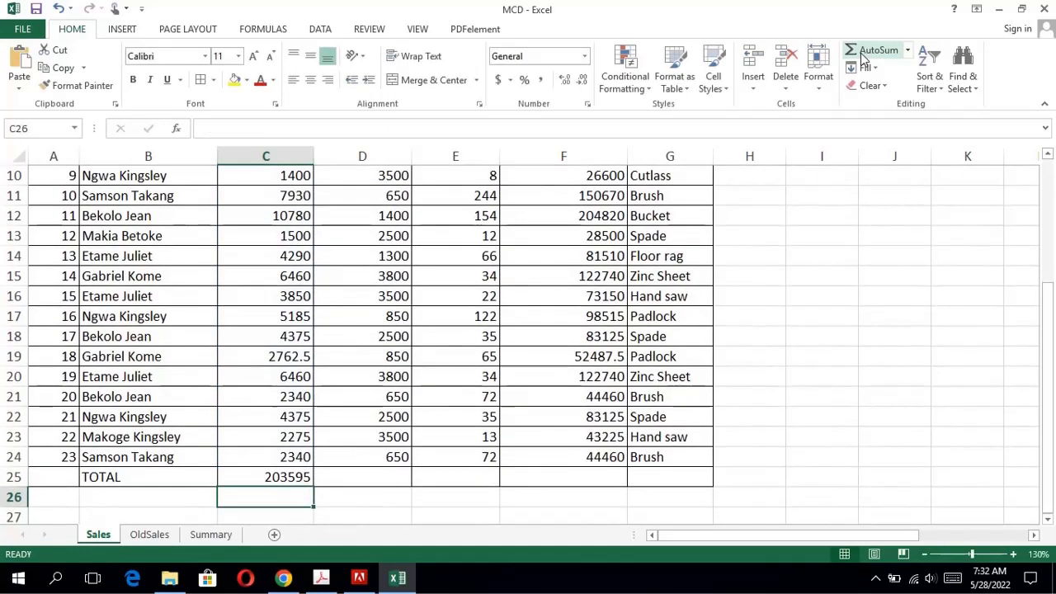
Total the Payable Total column in cell F25 of the Sales sheet with AutoSum, using =SUM(F2:F24).
drag(1054, 280, 970, 138)
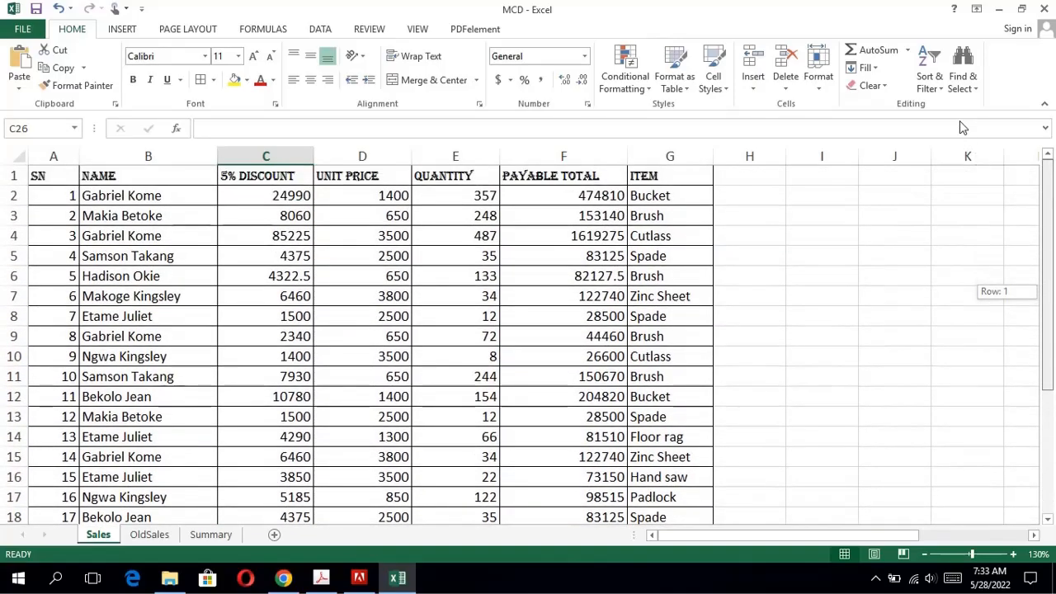
click(964, 127)
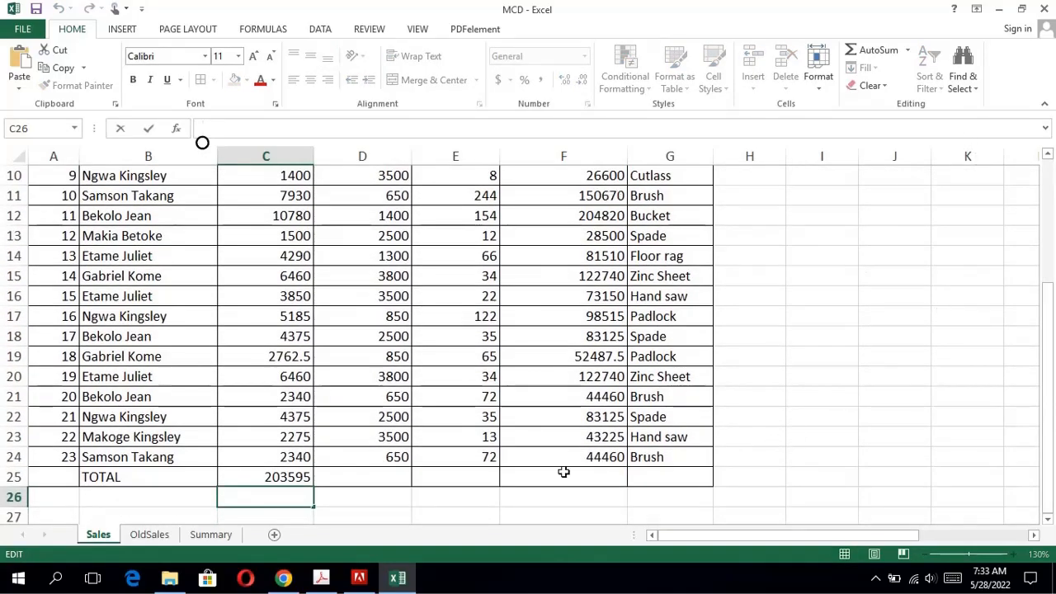
click(564, 472)
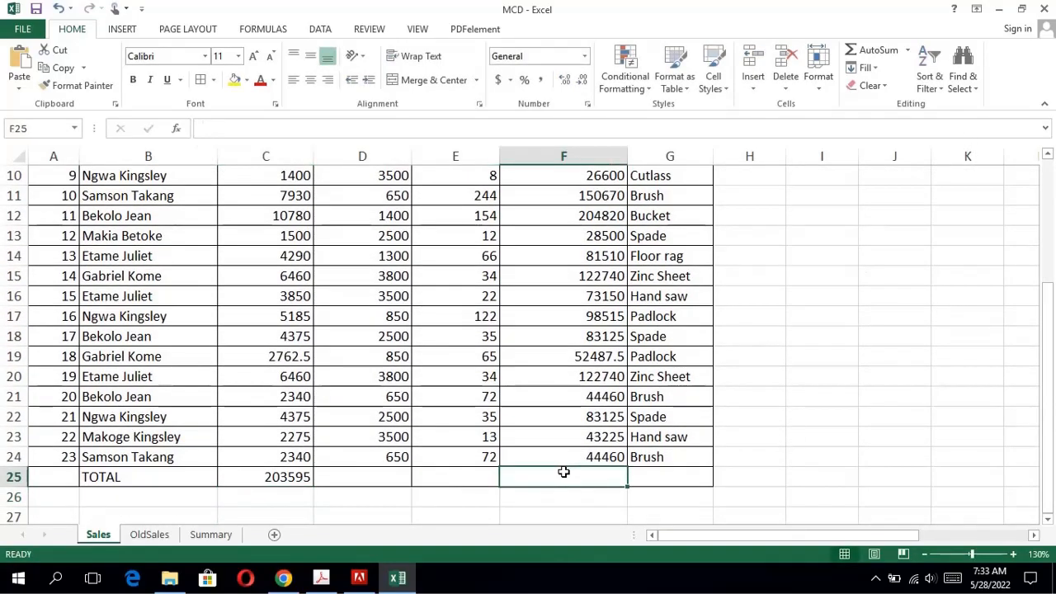
click(866, 52)
key(Return)
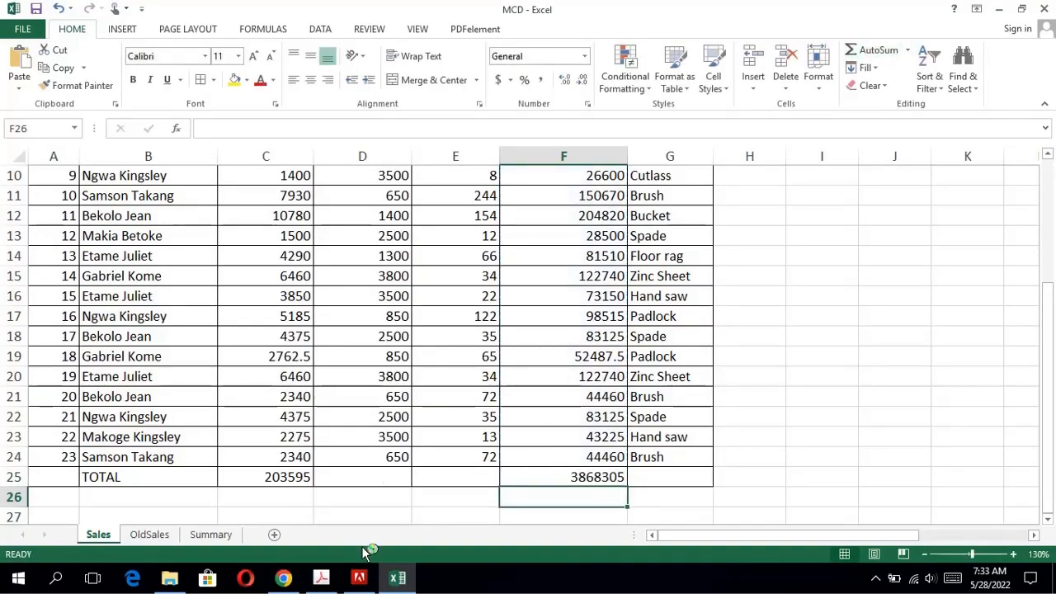
Check in the exam PDF which formula question 6 asks for and inspect the formula in cell F25 in Excel.
click(323, 578)
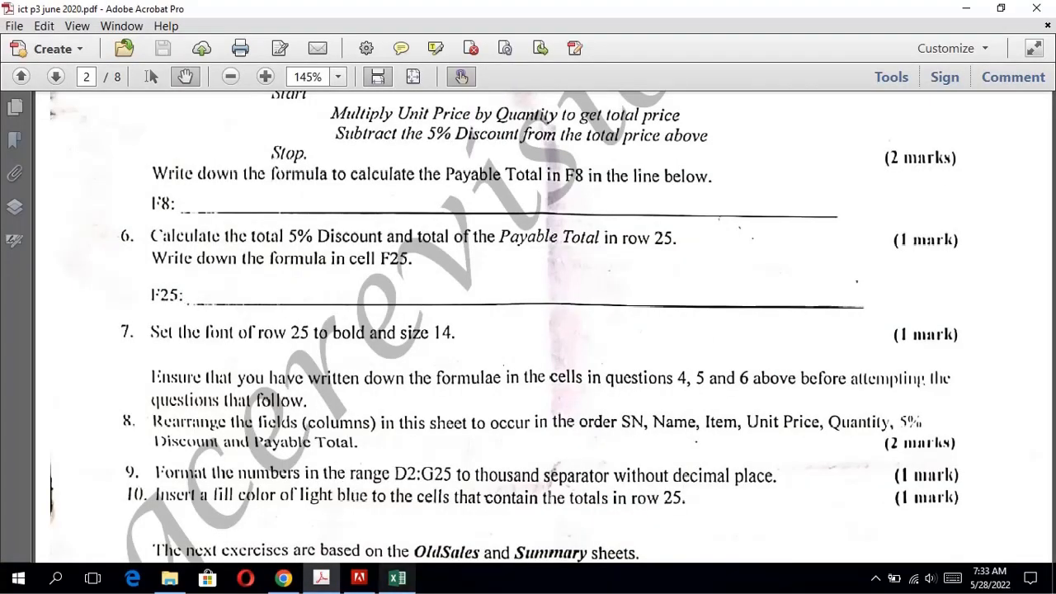
click(397, 578)
click(546, 475)
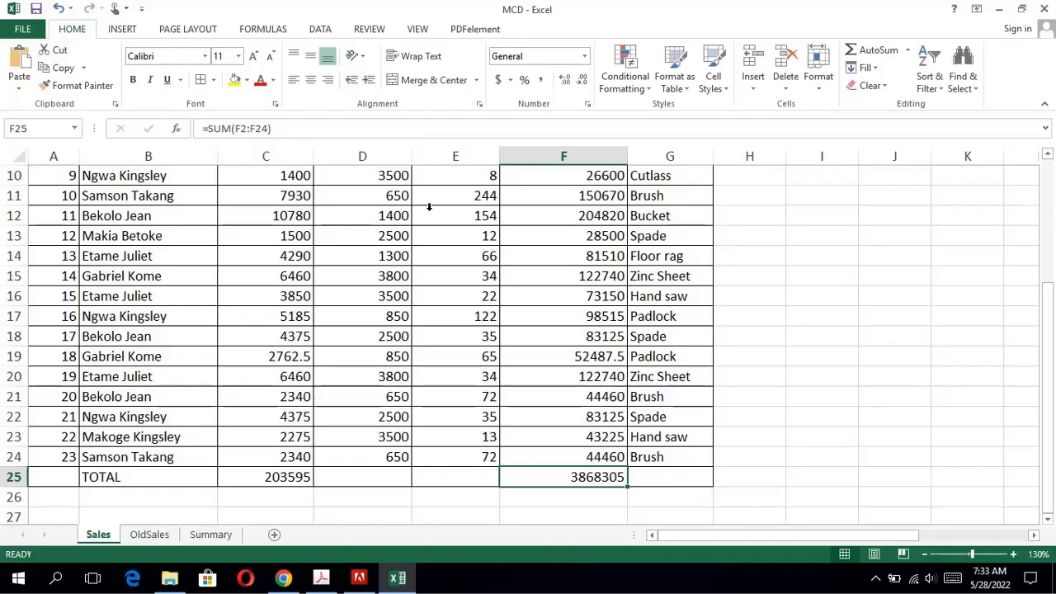
Consult question 7 in the exam PDF and set the font of row 25 in Excel to bold and size 14.
click(321, 578)
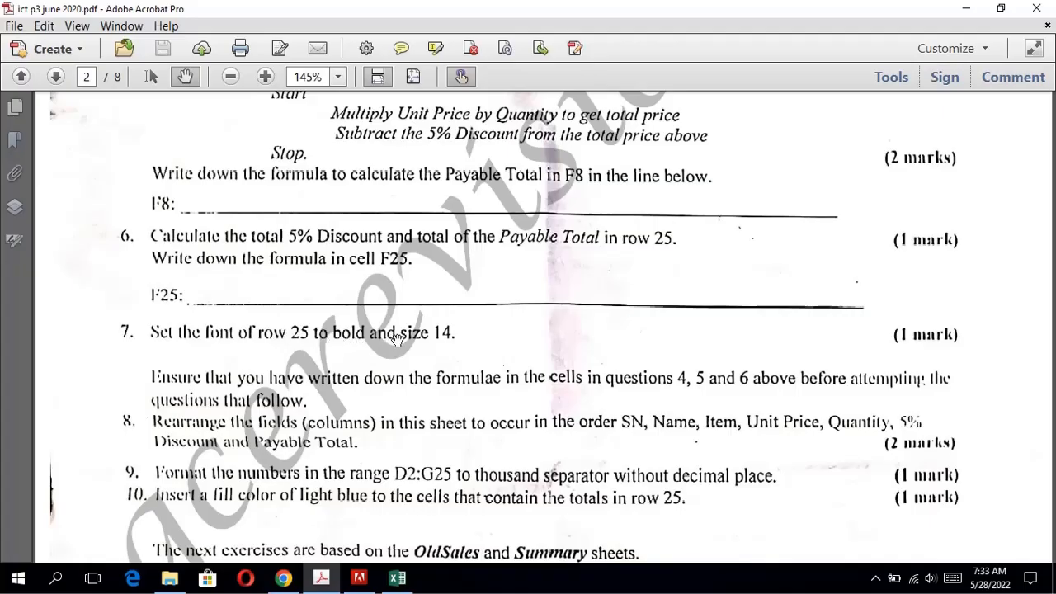
click(419, 583)
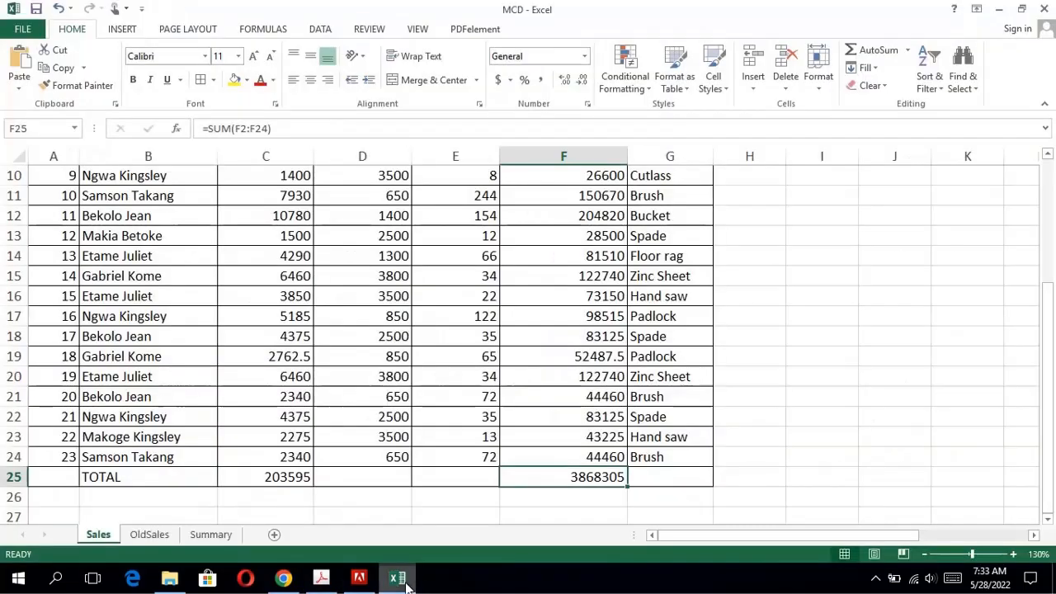
click(408, 585)
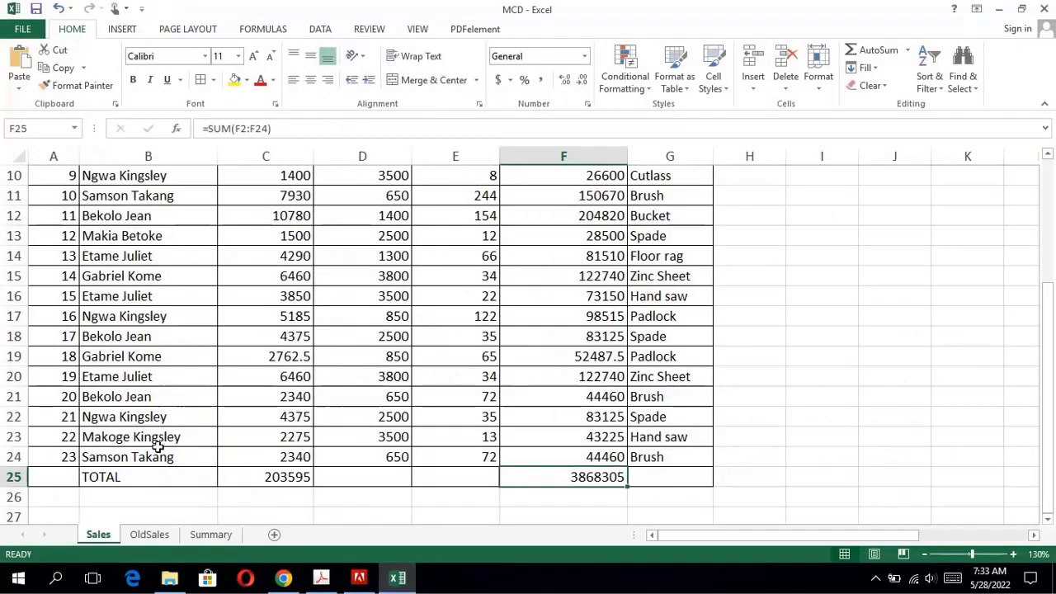
click(15, 479)
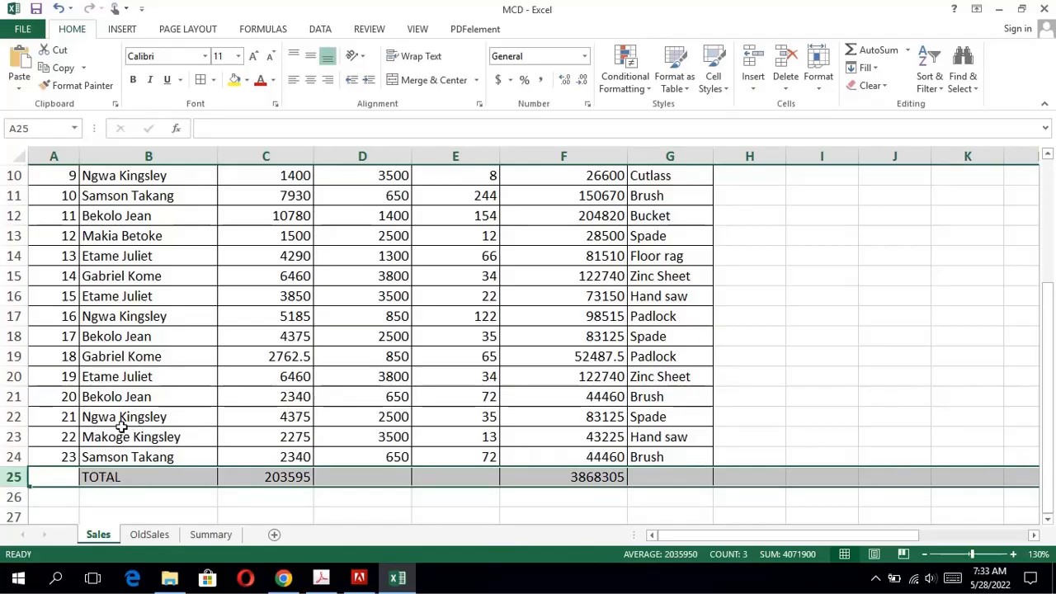
click(134, 82)
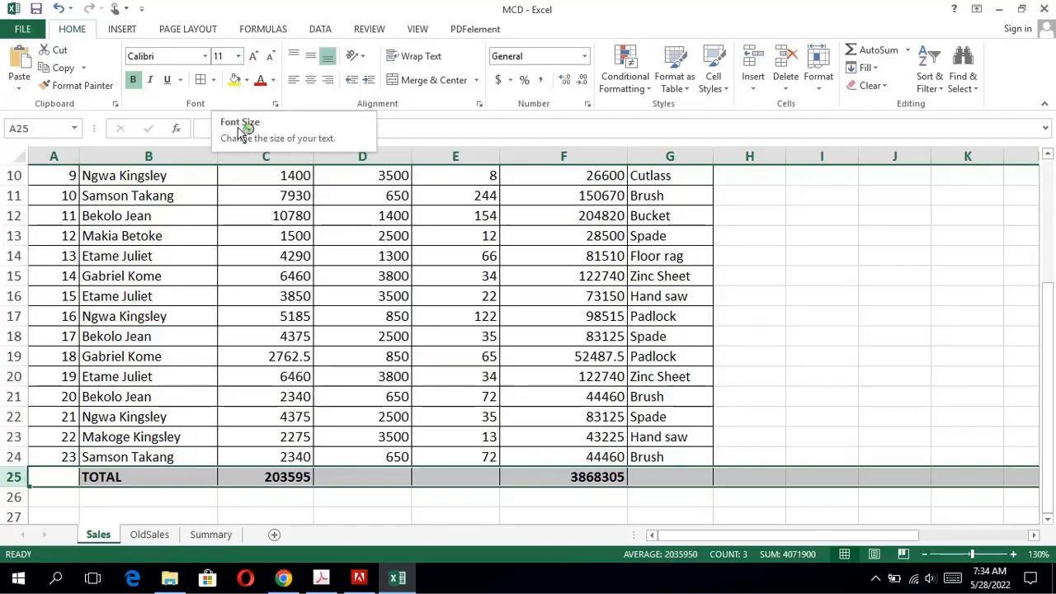
click(239, 58)
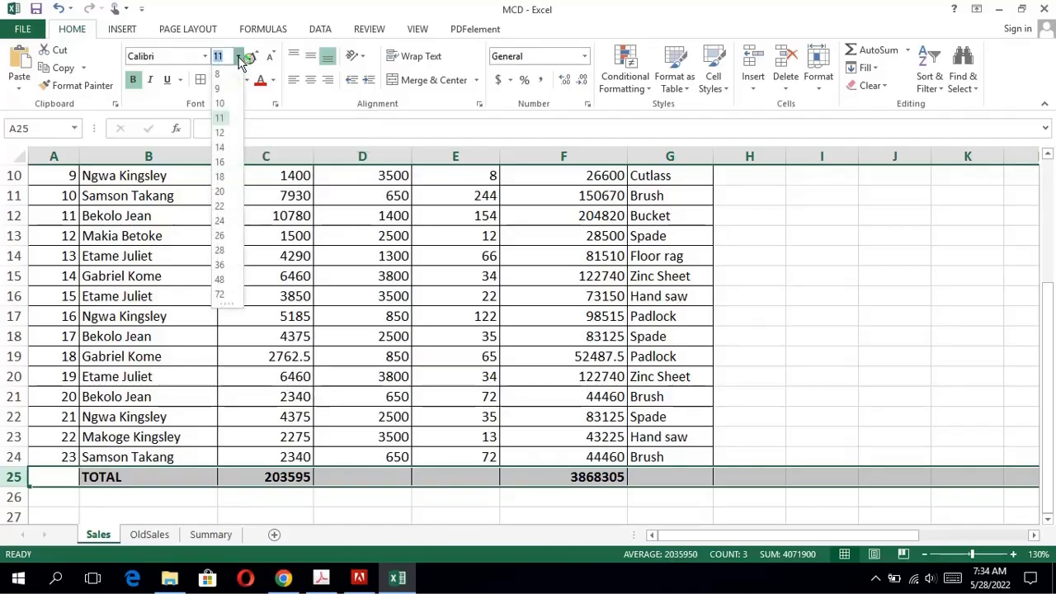
click(227, 149)
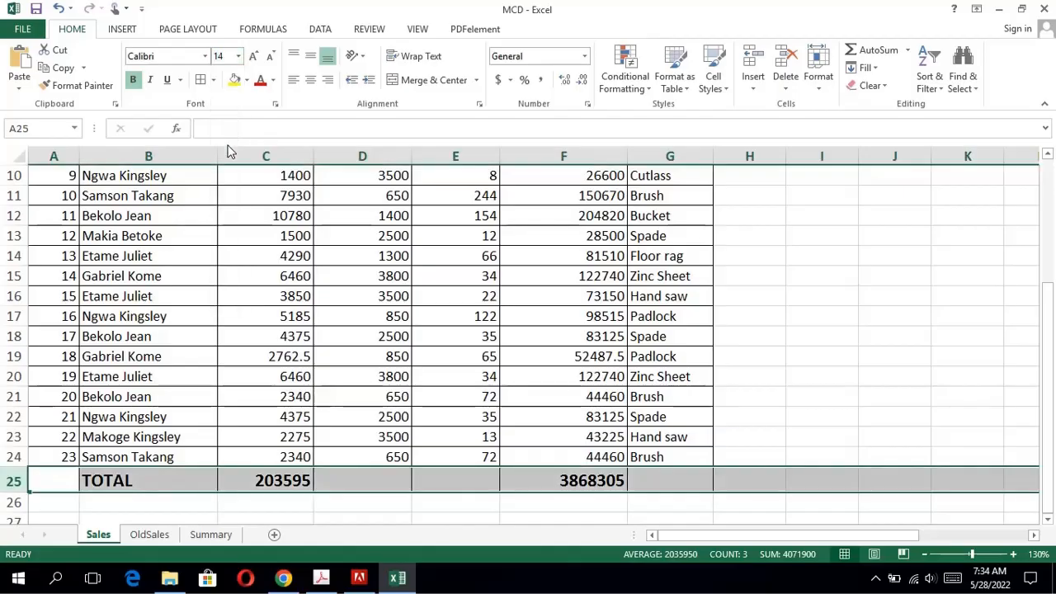
Consult question 8 in the exam PDF for the required field order and examine the column headings of the Sales sheet in Excel.
click(322, 577)
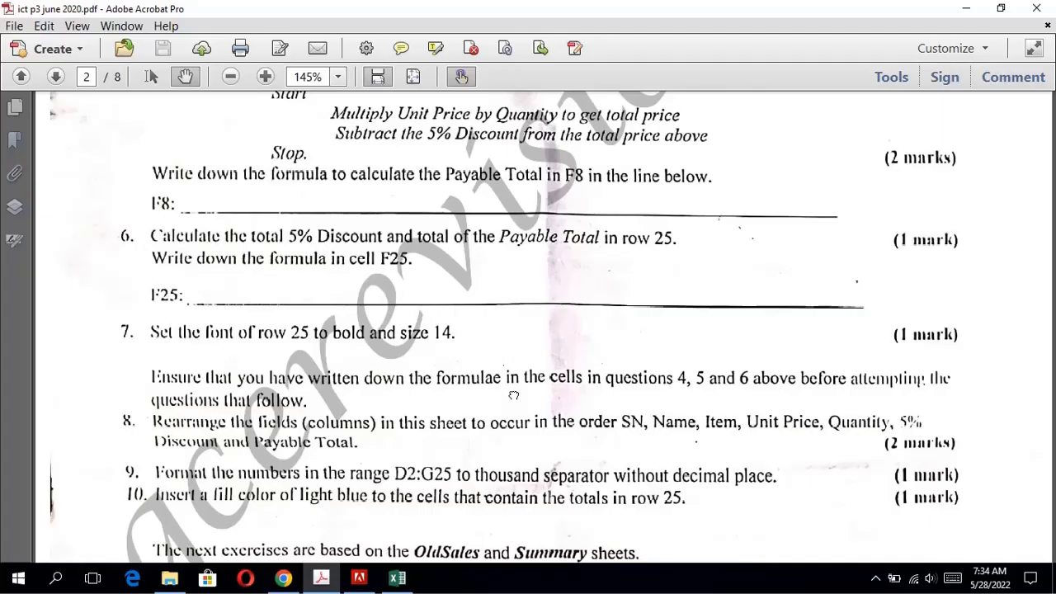
scroll(513, 396, down, 3)
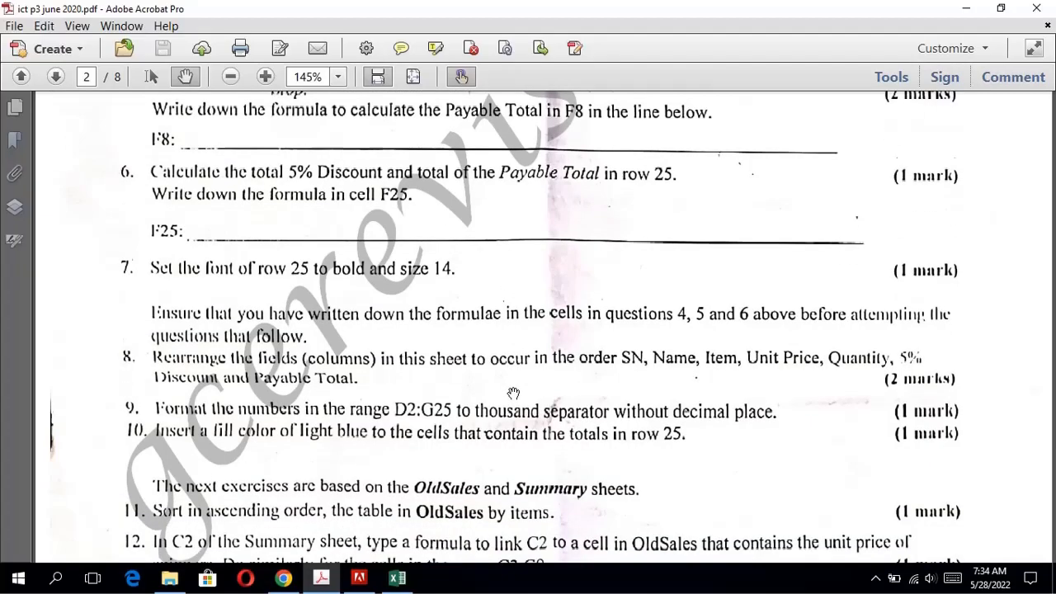
scroll(513, 394, down, 3)
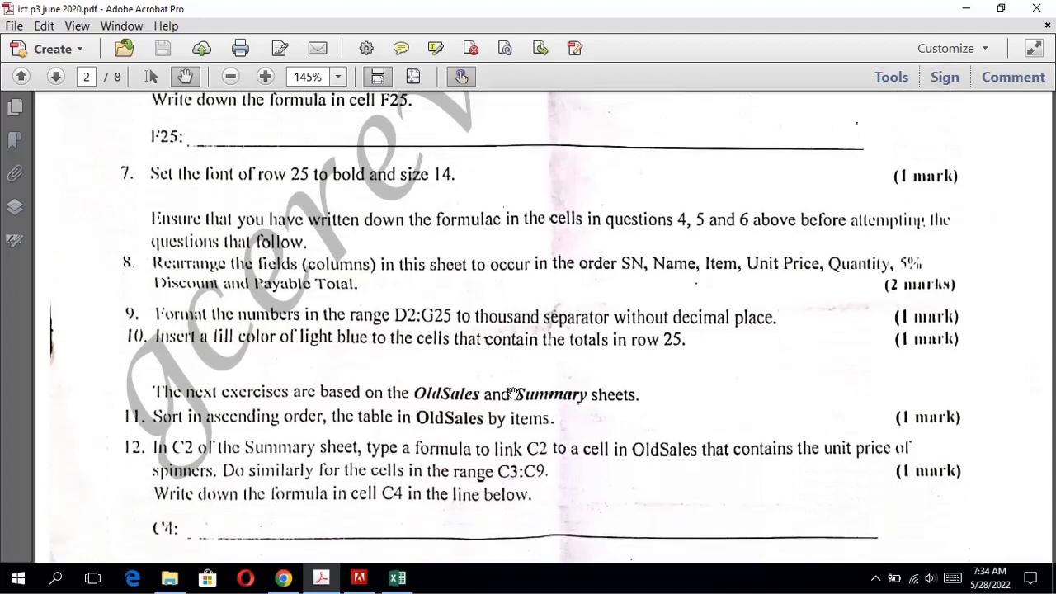
scroll(513, 394, down, 2)
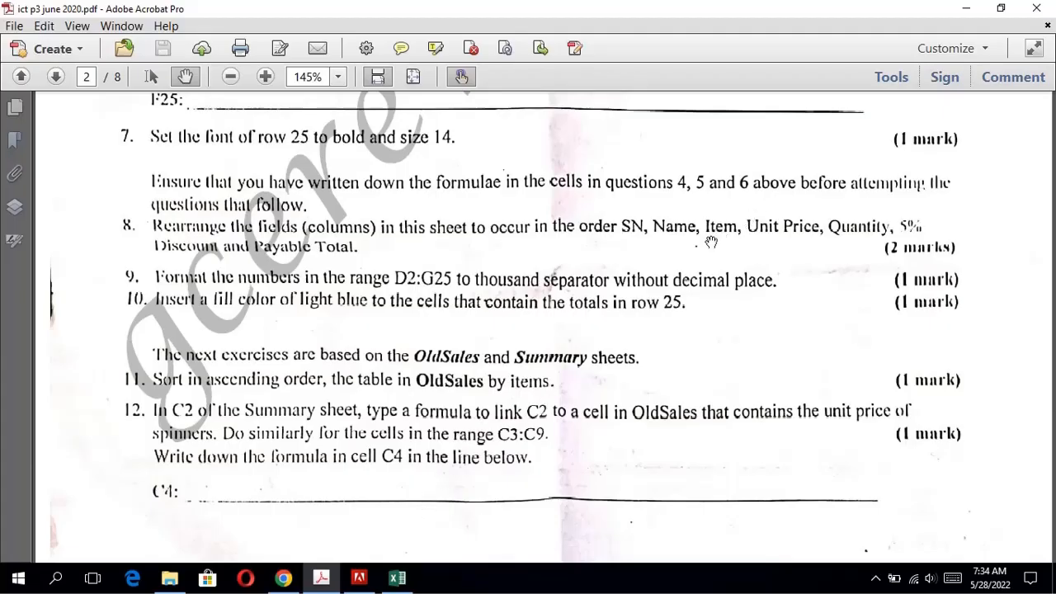
click(397, 578)
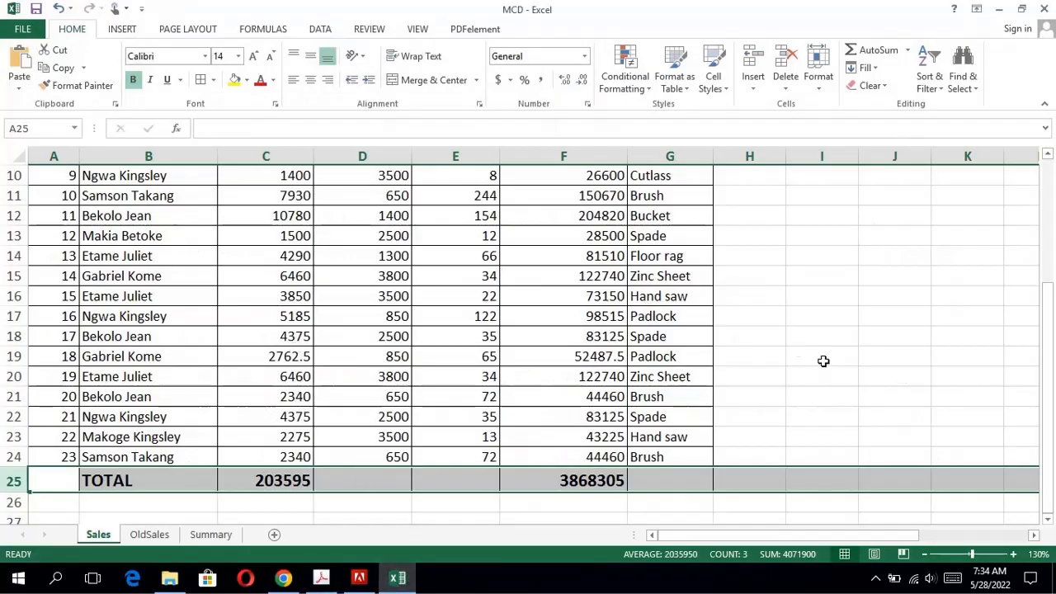
drag(1054, 334, 1032, 190)
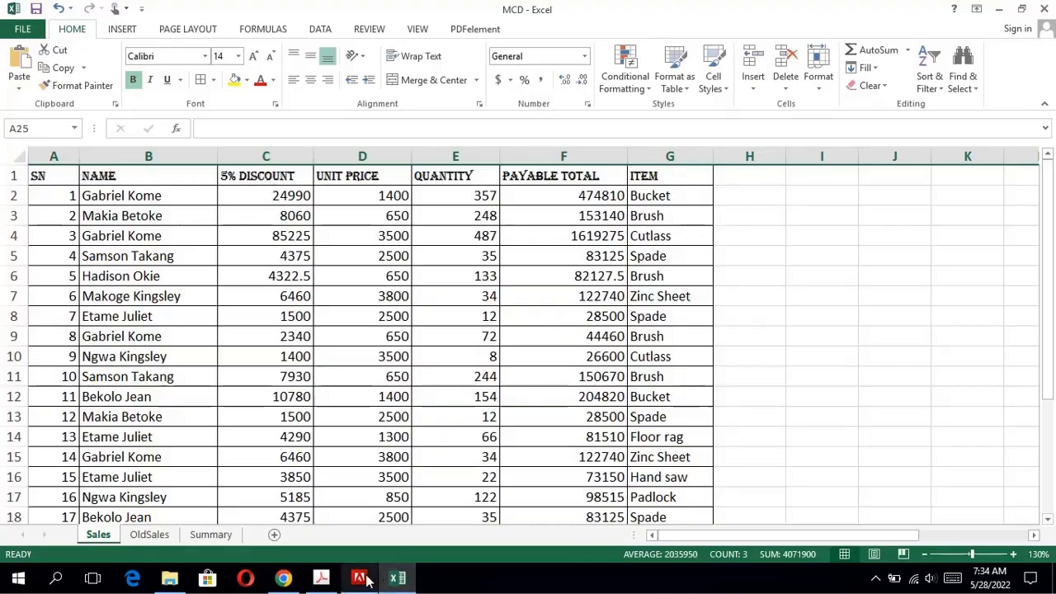
Check question 8's field order in the exam PDF, then move Item column G1:G25 in Excel between Name and 5% Discount.
click(324, 578)
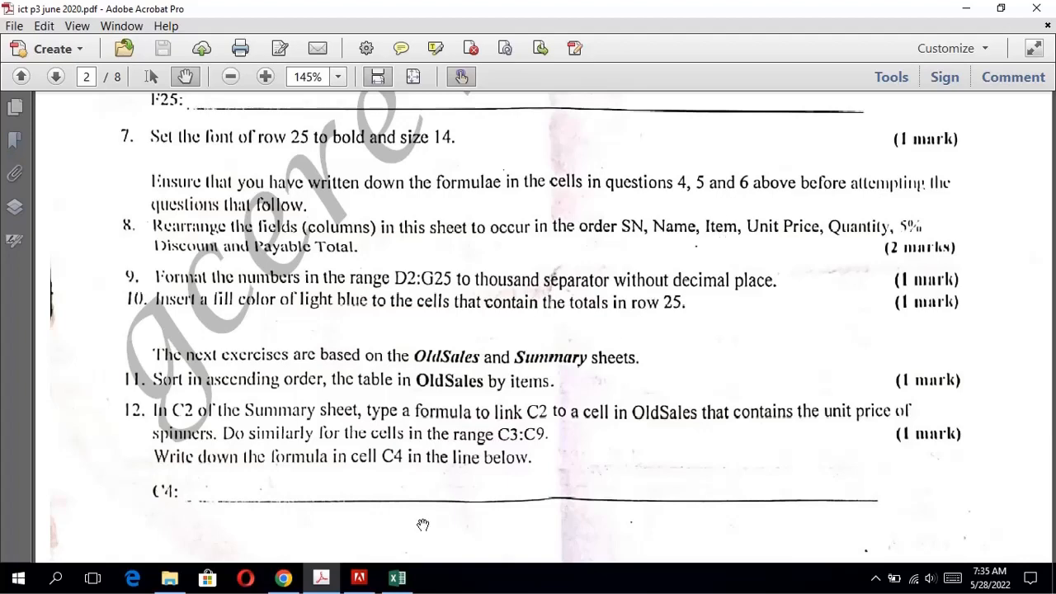
click(397, 578)
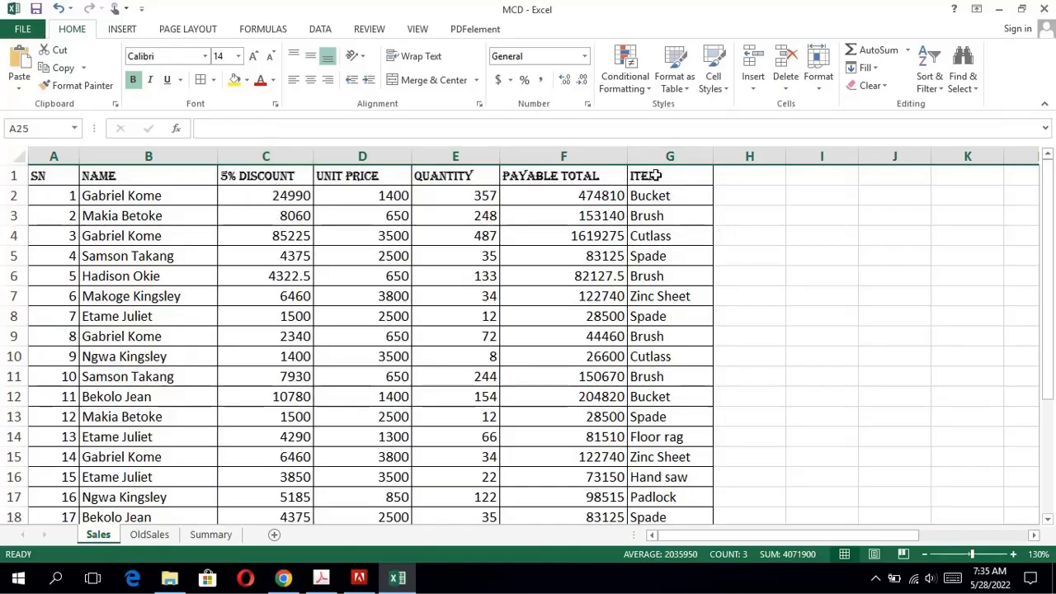
drag(656, 175, 647, 478)
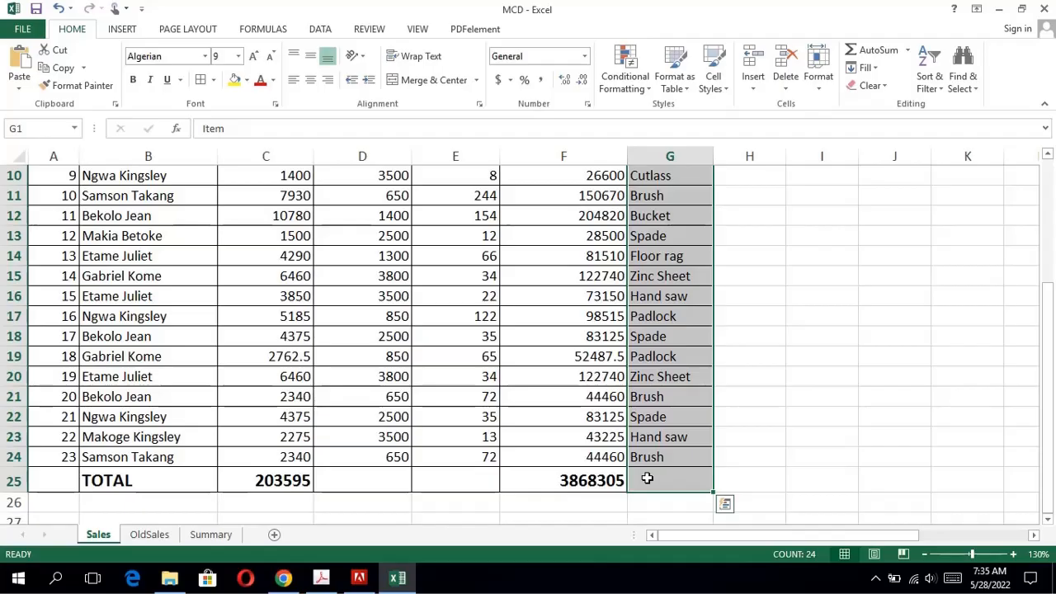
shift+click(648, 478)
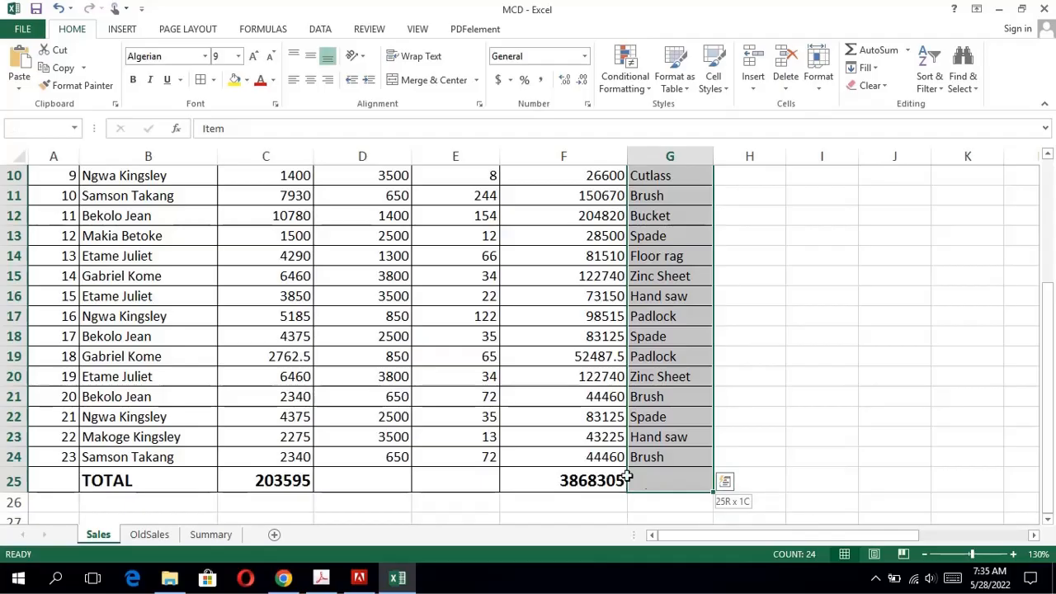
mouse_move(651, 485)
mouse_down()
mouse_move(608, 481)
mouse_move(667, 483)
mouse_up()
mouse_move(680, 495)
mouse_down()
mouse_move(397, 492)
mouse_move(249, 456)
mouse_up()
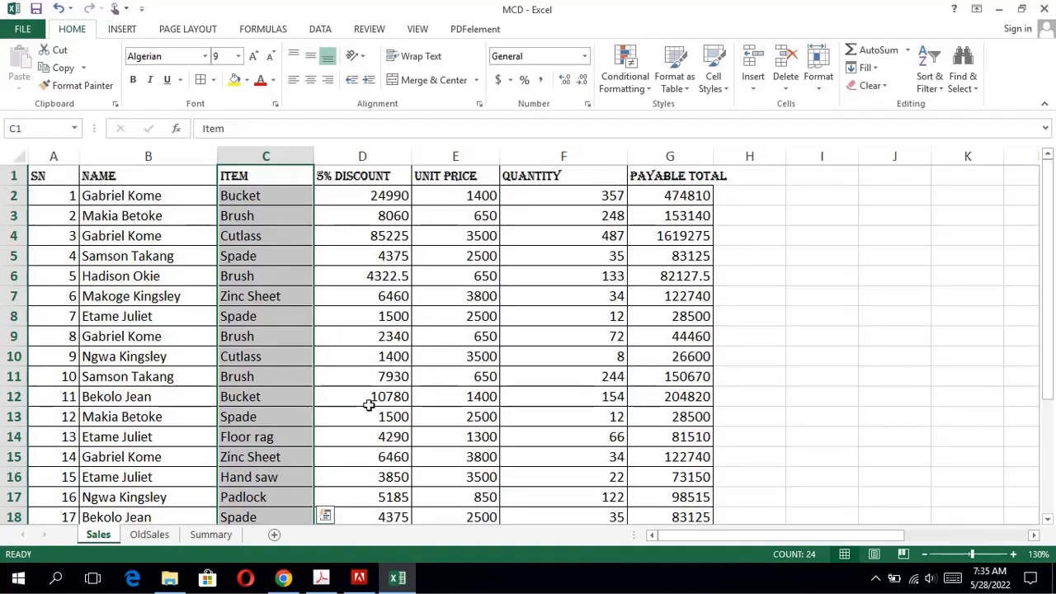
Recheck the field order in the exam PDF and move the Unit Price column E1:E25 in Excel directly after Item.
click(323, 577)
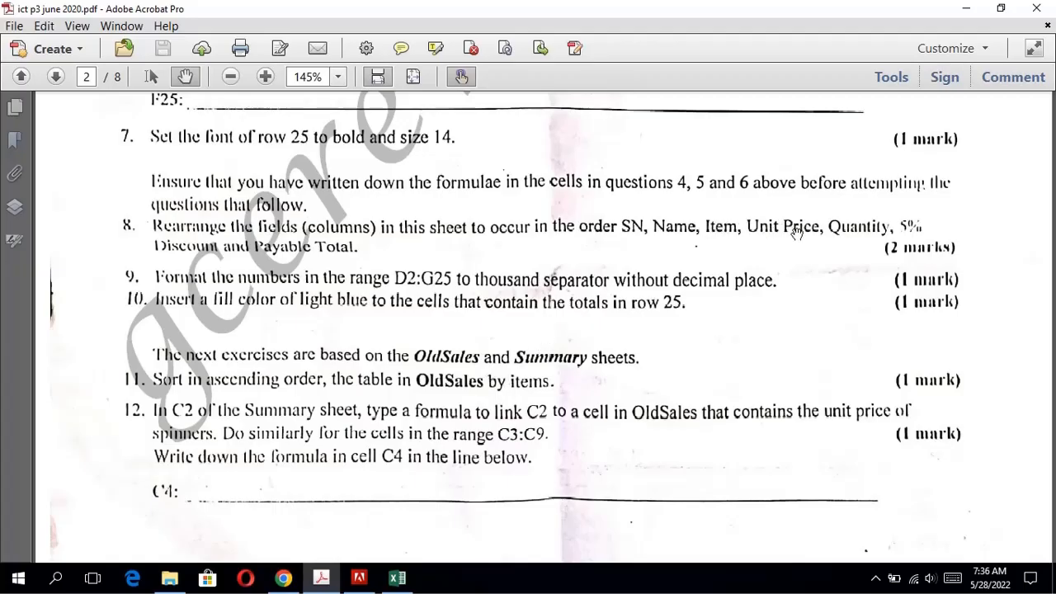
click(395, 578)
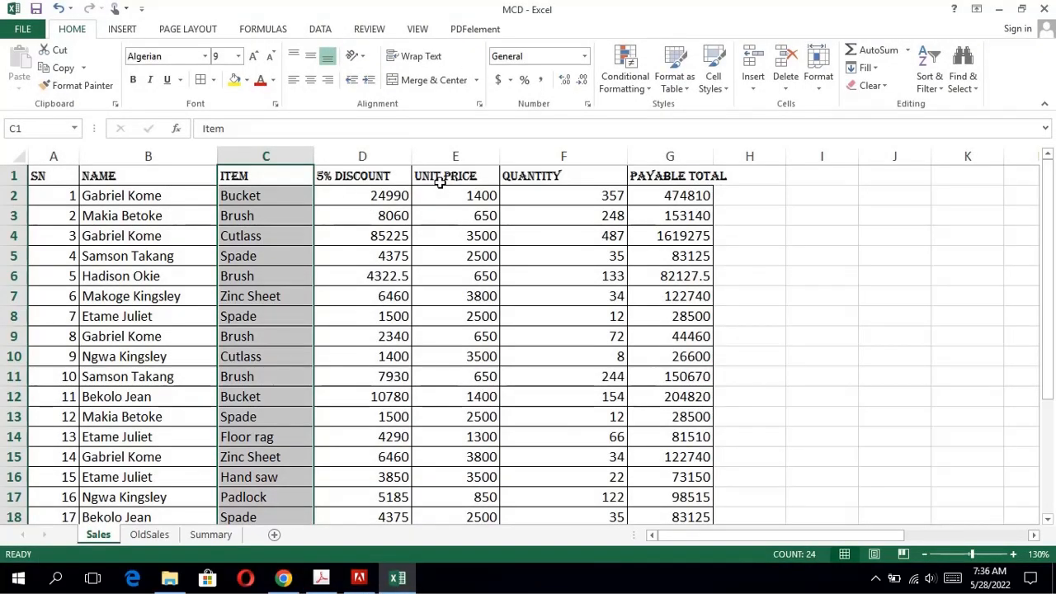
drag(441, 178, 444, 471)
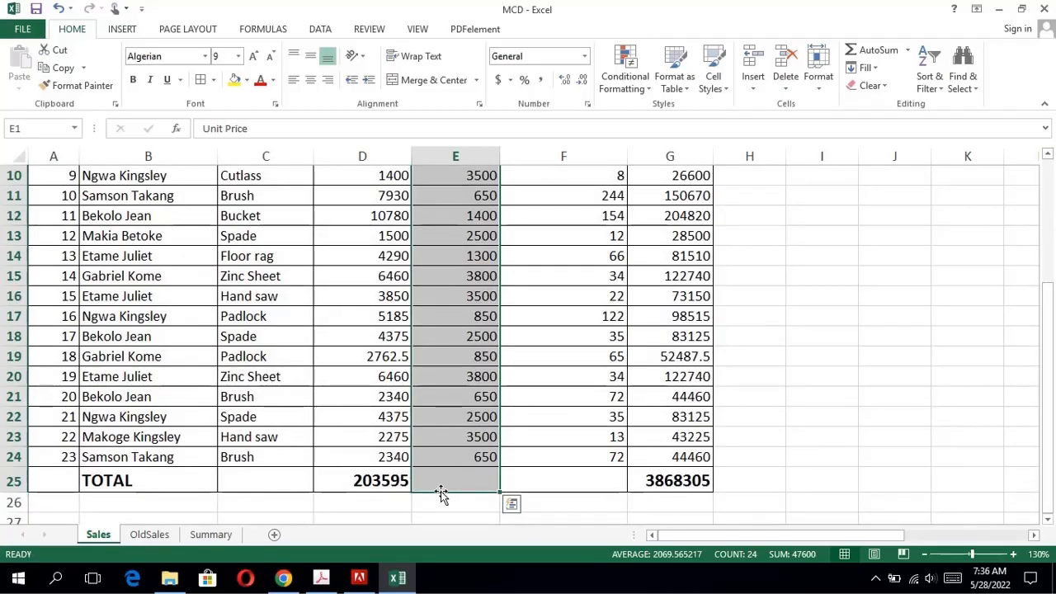
drag(442, 493, 321, 469)
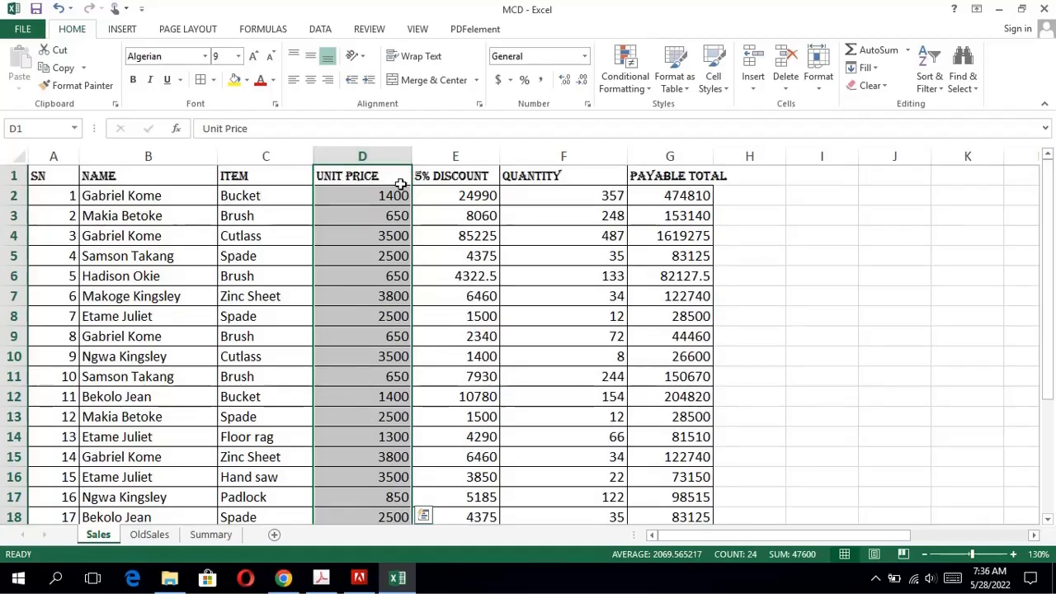
Consult the exam PDF for the following field and move the Quantity column F1:F25 in Excel directly after Unit Price.
click(335, 583)
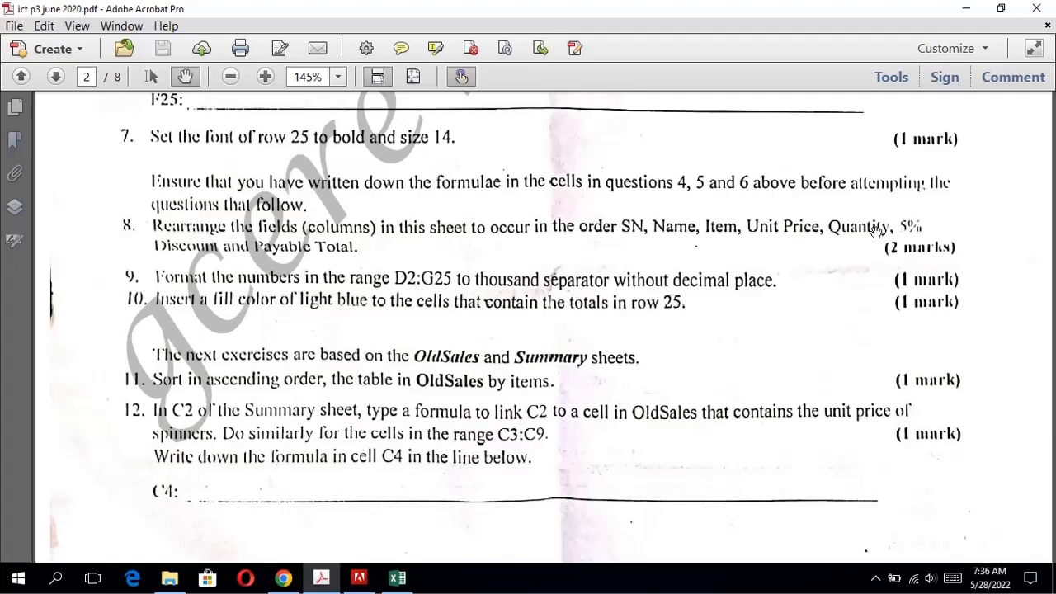
click(397, 583)
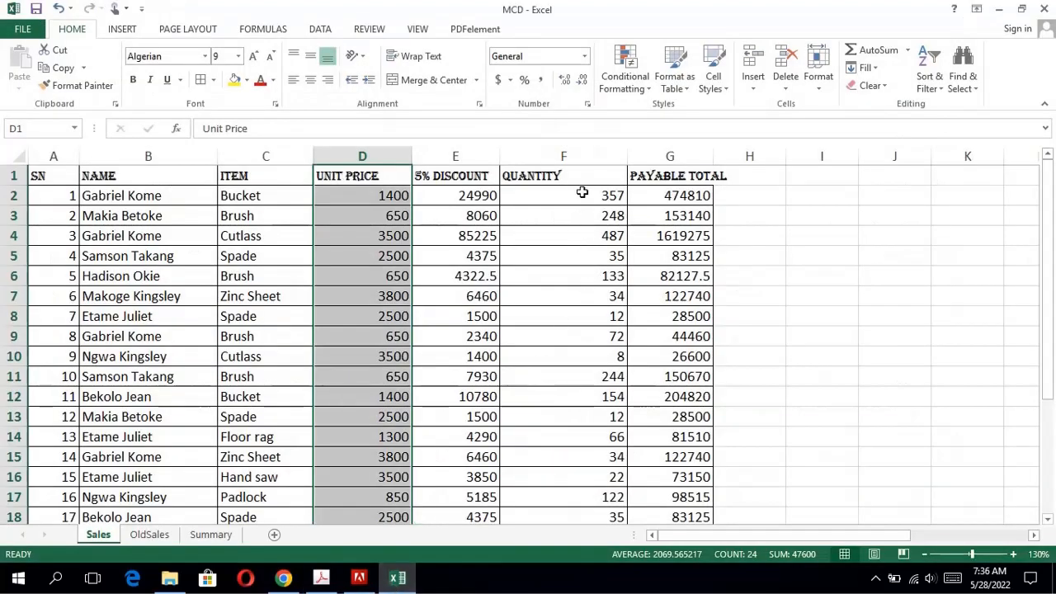
drag(569, 177, 550, 484)
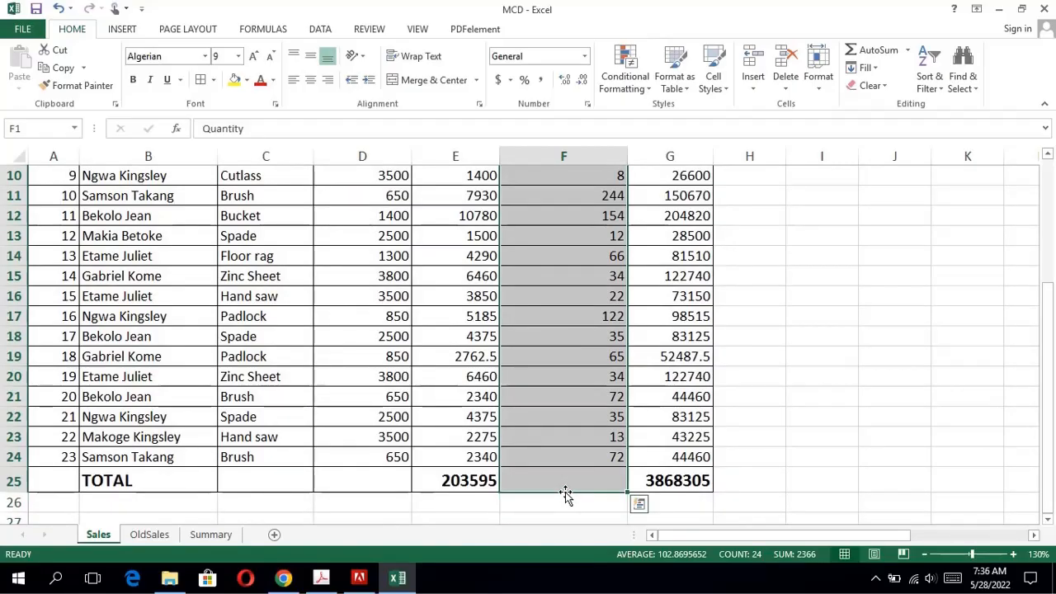
drag(565, 492, 427, 470)
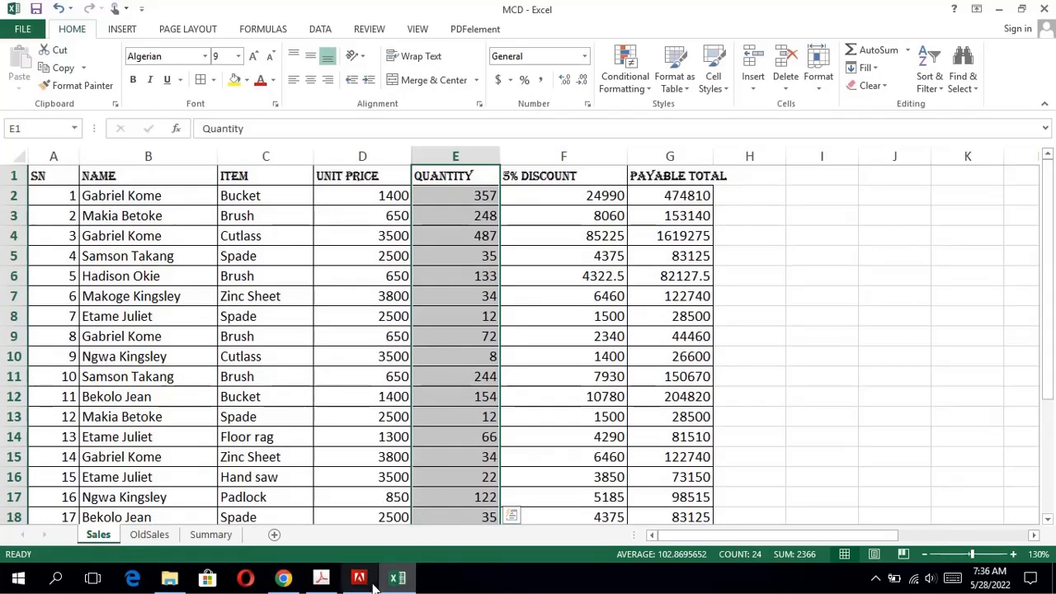
Verify the field order against question 8 in the exam PDF and widen column G in Excel to fit the Payable Total heading.
click(326, 580)
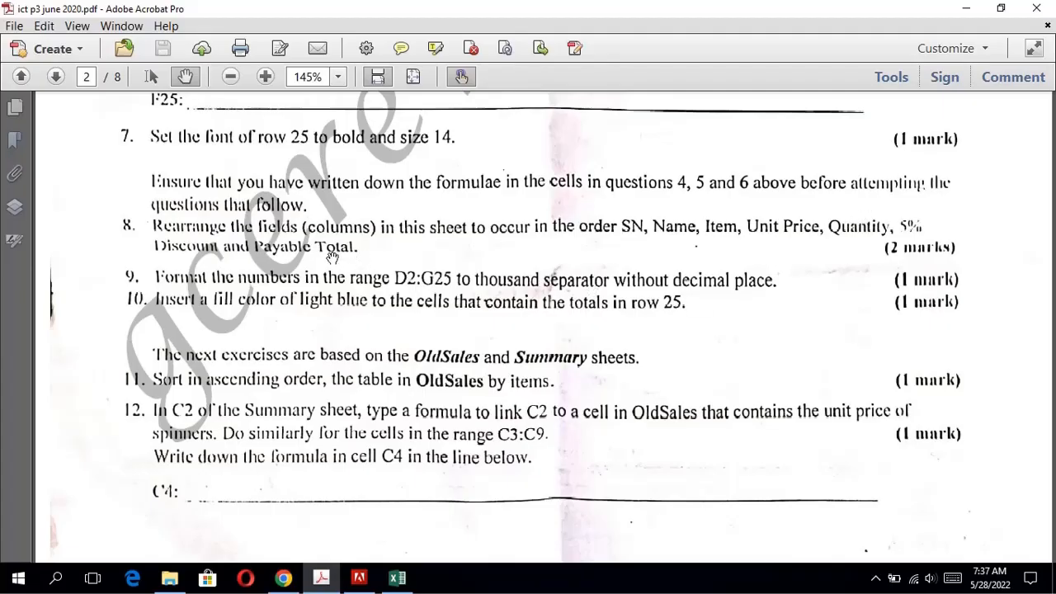
click(397, 578)
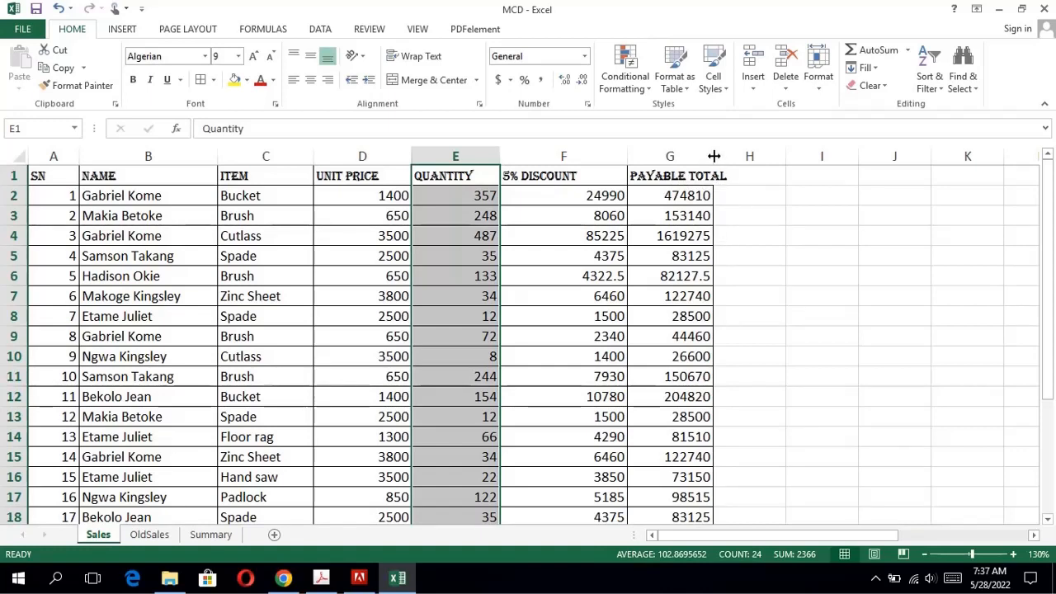
drag(714, 156, 730, 157)
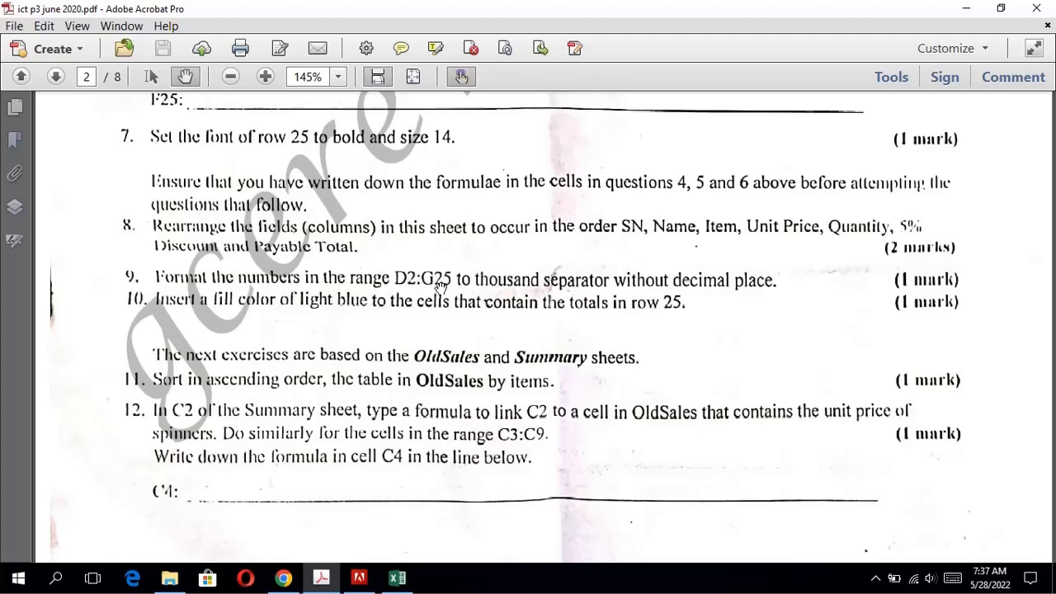
Following question 9 in the exam PDF, format D2:G25 in Excel as Number with 0 decimal places and the 1000 separator.
click(397, 577)
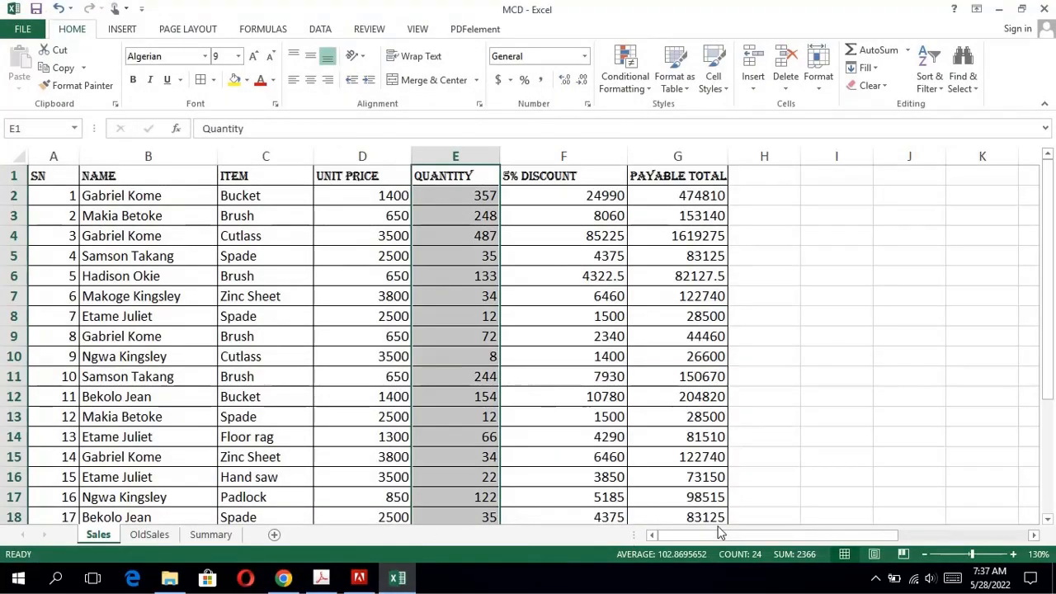
click(367, 201)
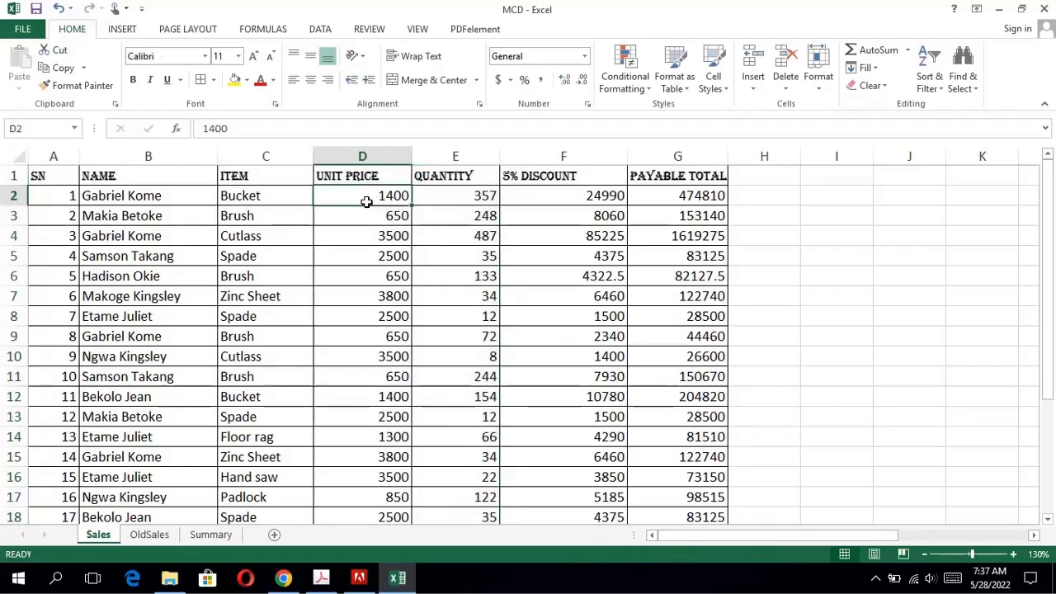
drag(367, 201, 654, 488)
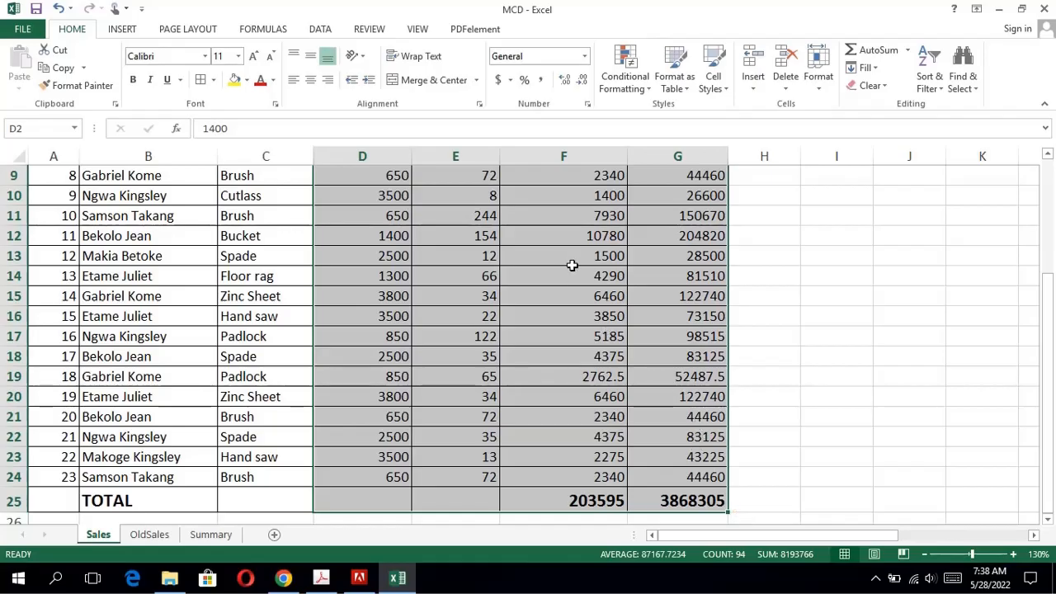
right_click(534, 207)
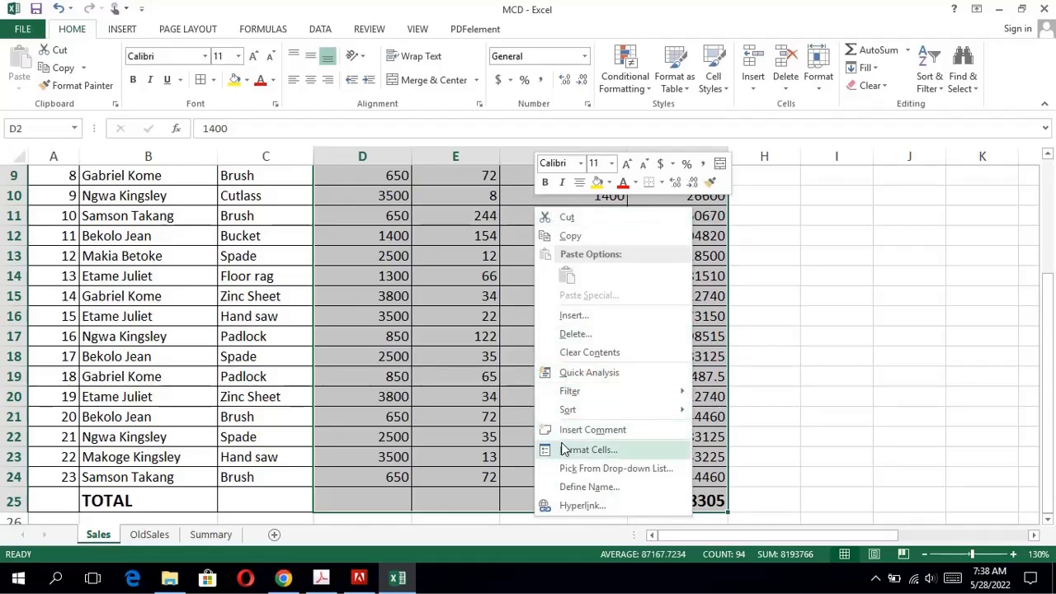
scroll(564, 448, up, 3)
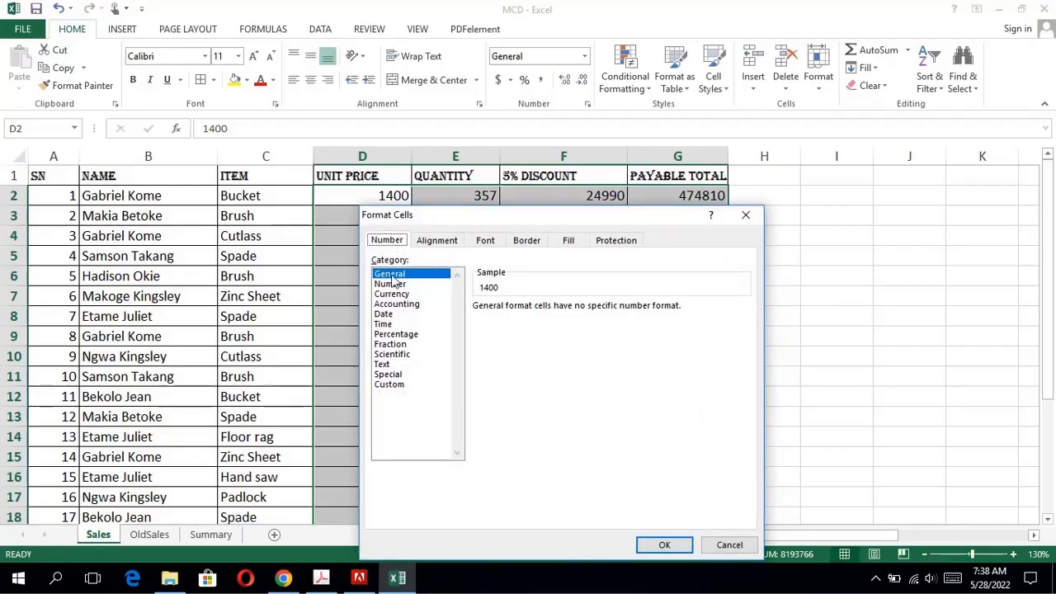
click(391, 284)
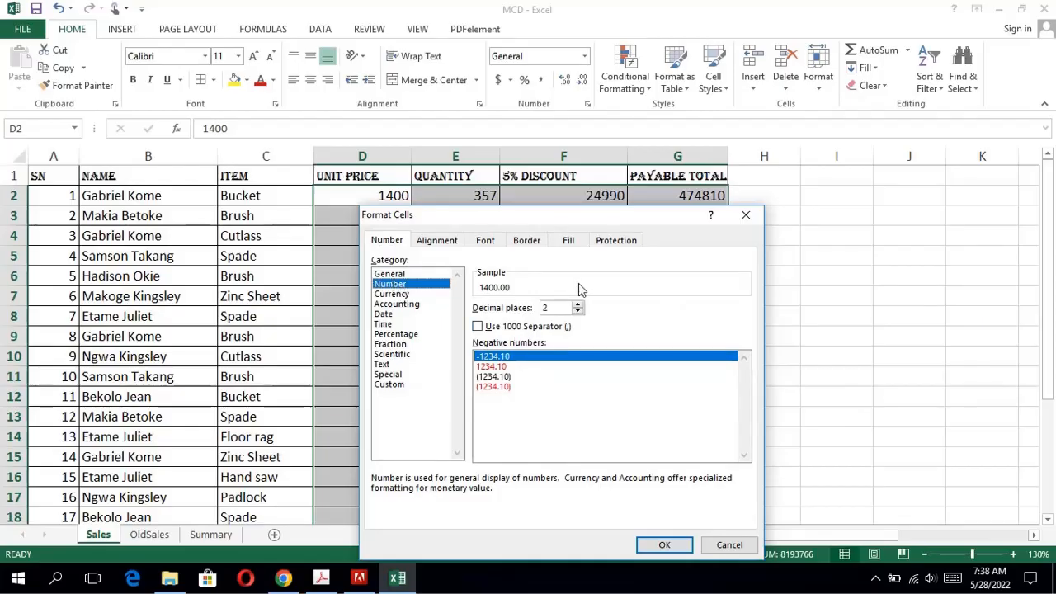
click(579, 305)
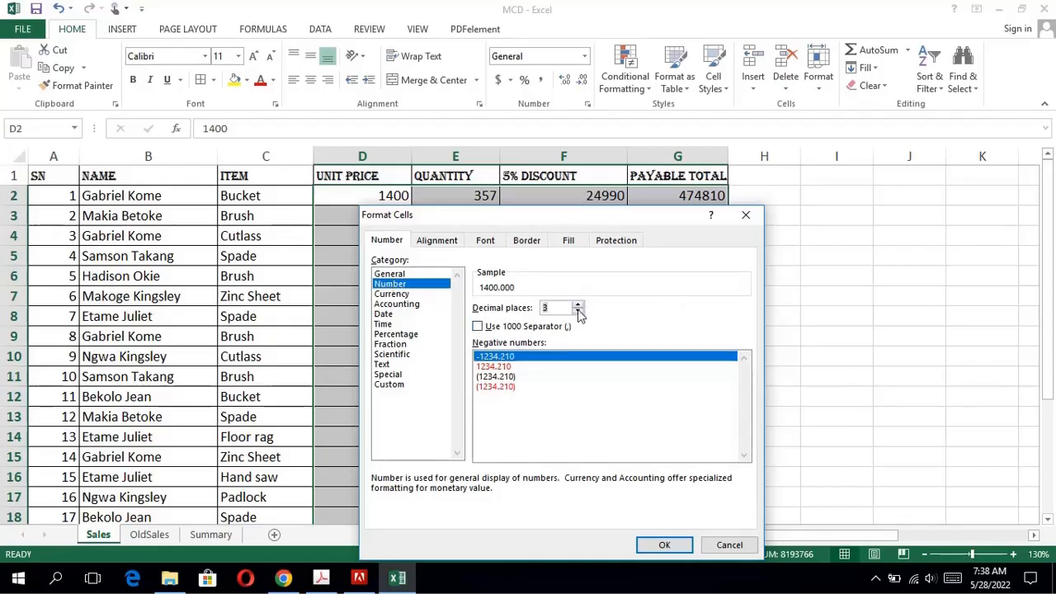
click(580, 313)
click(580, 313)
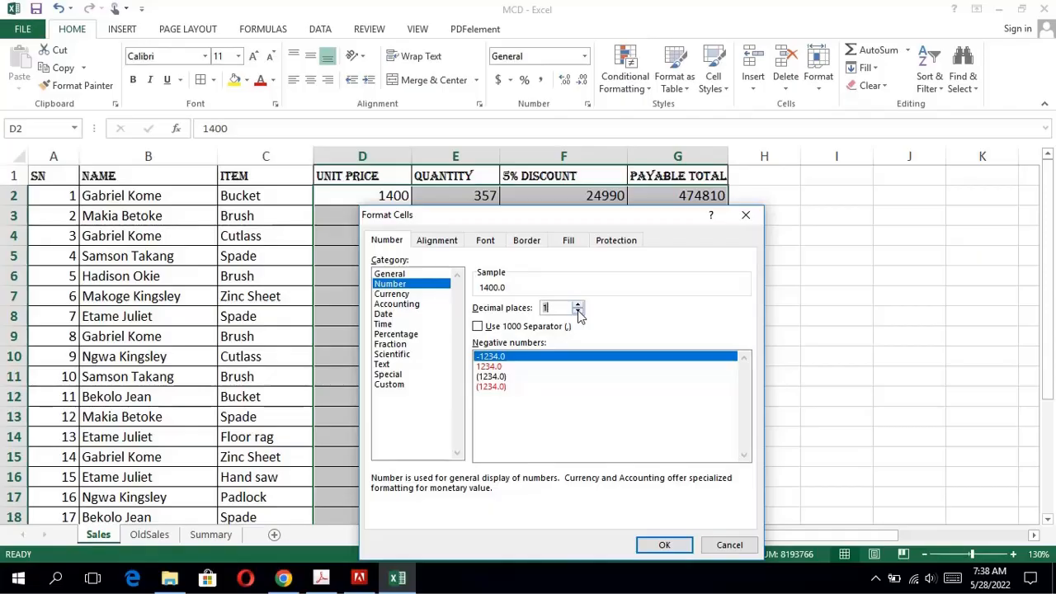
click(579, 313)
click(480, 329)
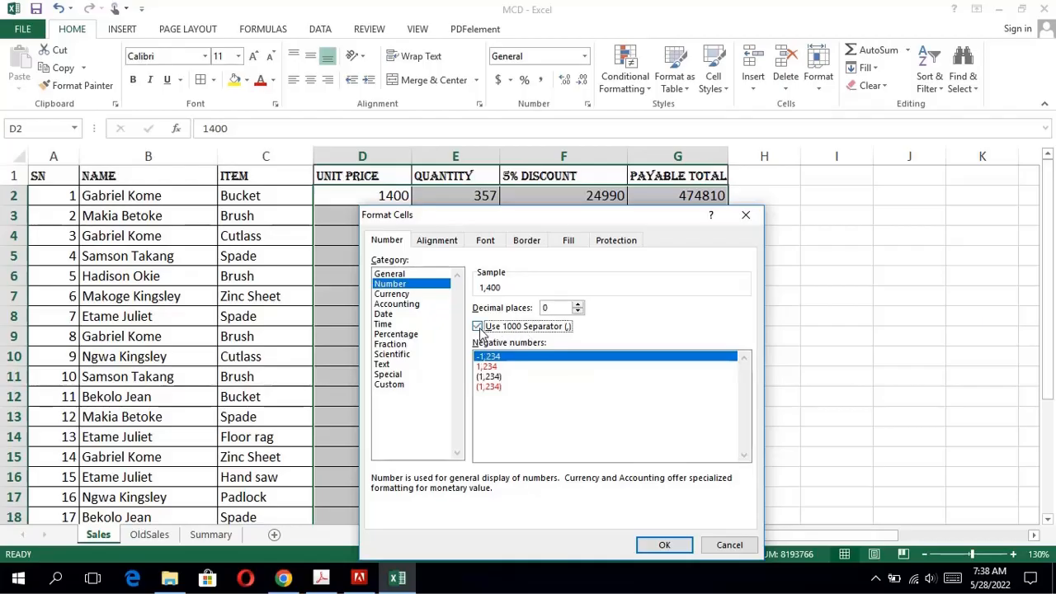
click(664, 545)
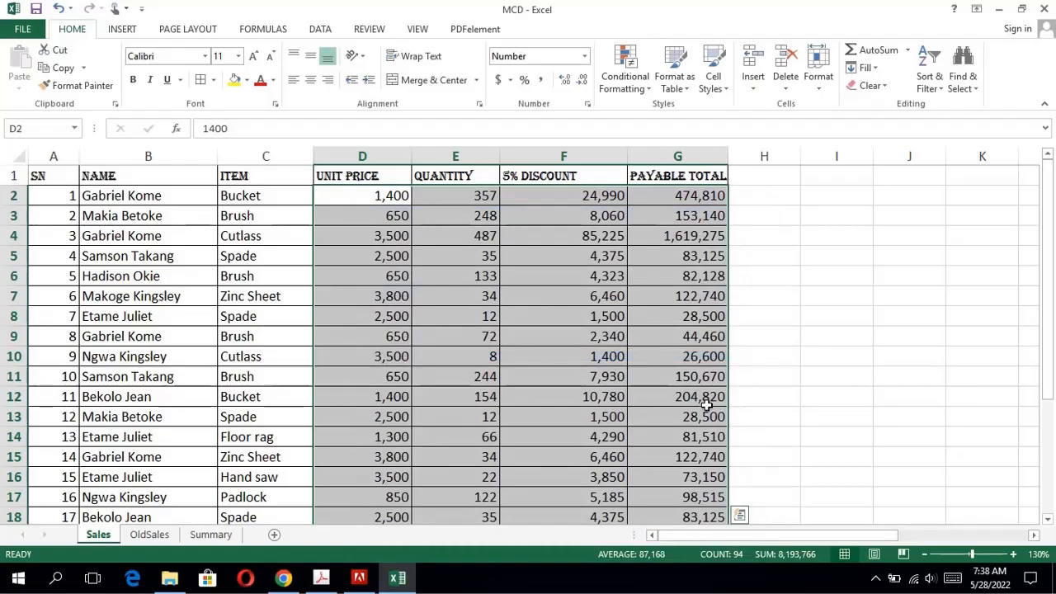
Examine the number formatting down the 5% Discount and Payable Total columns, including the totals in row 25.
click(605, 399)
key(Down)
key(Down)
key(Down)
key(Down)
key(Down)
key(Down)
key(Down)
key(Down)
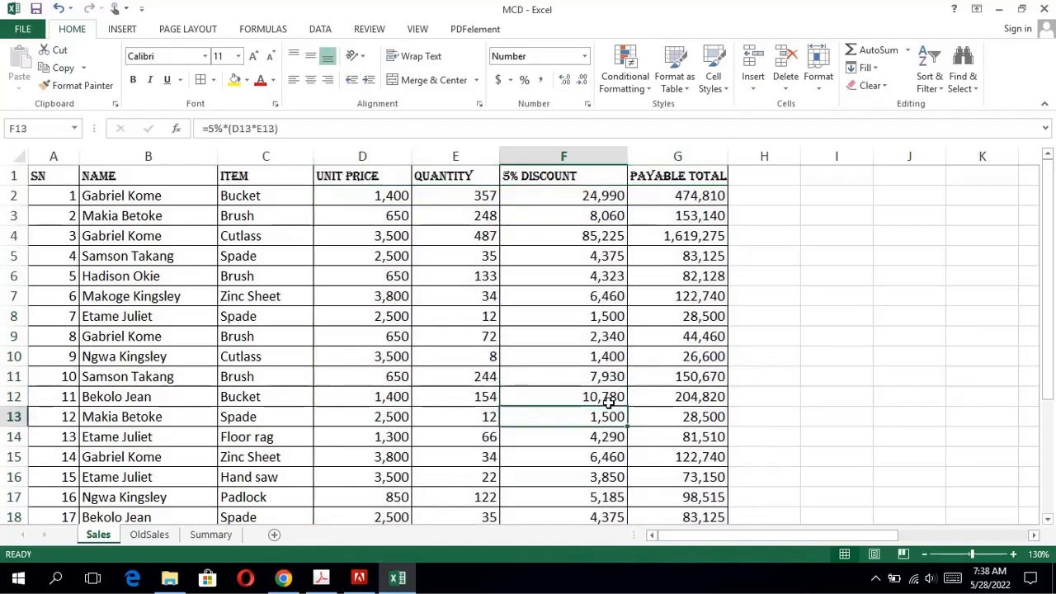
key(Down)
key(Down)
key(Down)
key(Down)
key(Down)
key(Down)
key(Down)
key(Down)
key(Up)
key(Up)
key(Up)
key(Up)
key(Up)
key(Up)
key(Up)
key(Up)
key(Up)
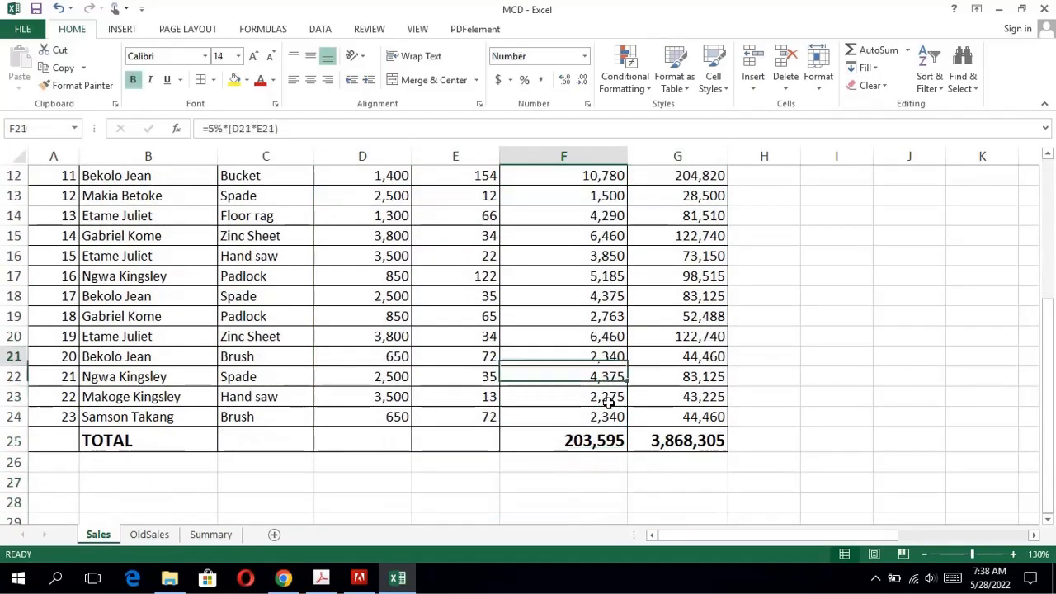
key(Up)
key(Up)
key(Up)
key(Up)
key(Up)
key(Up)
key(Up)
key(Up)
key(Up)
key(Up)
key(Up)
key(Up)
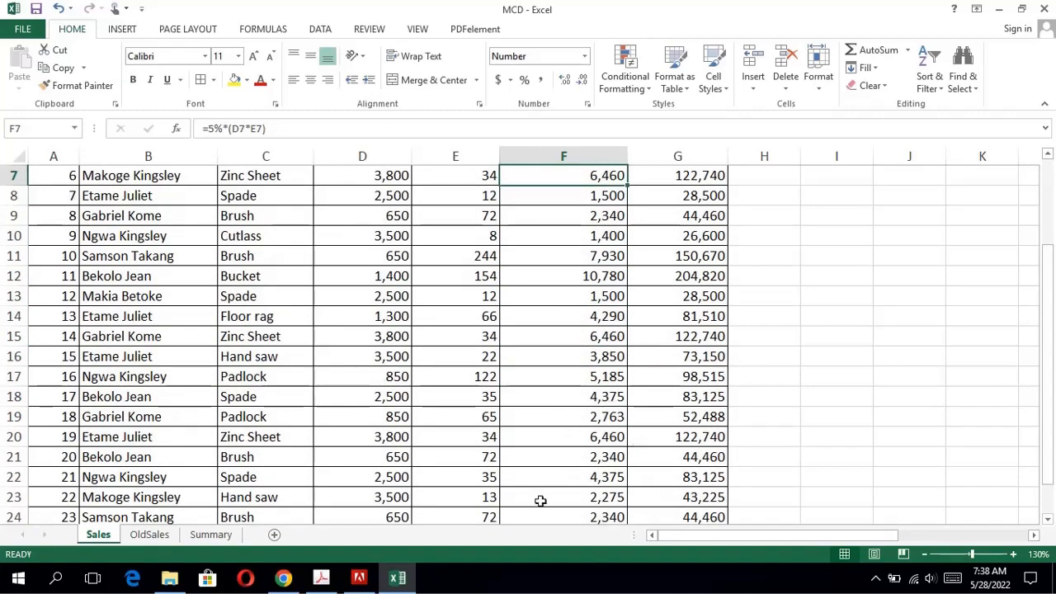
Read question 10 in the exam PDF and fill the total row A25:G25 in Excel with a light blue theme color.
click(321, 578)
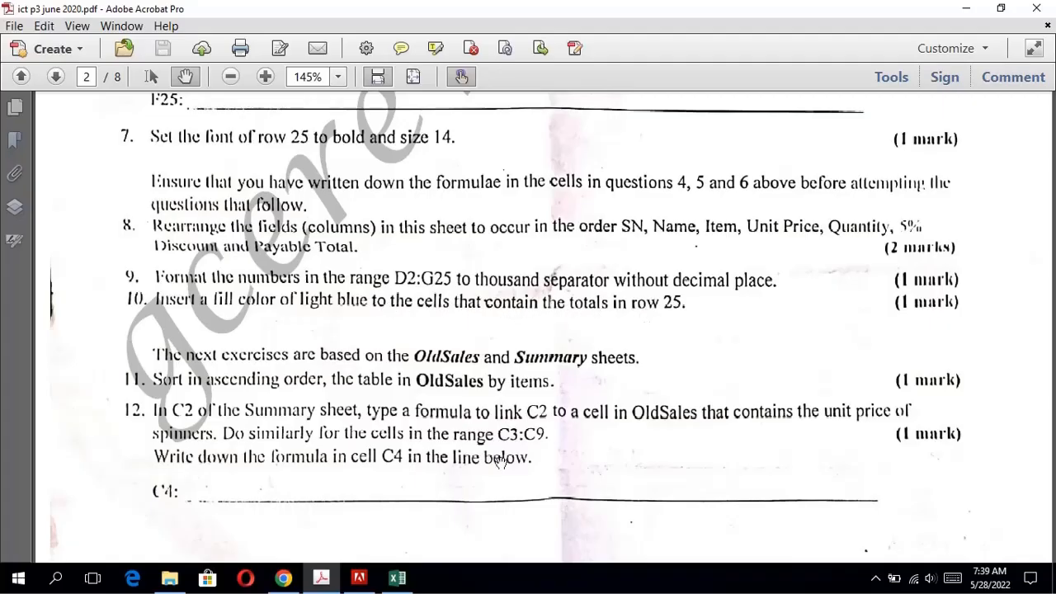
click(397, 580)
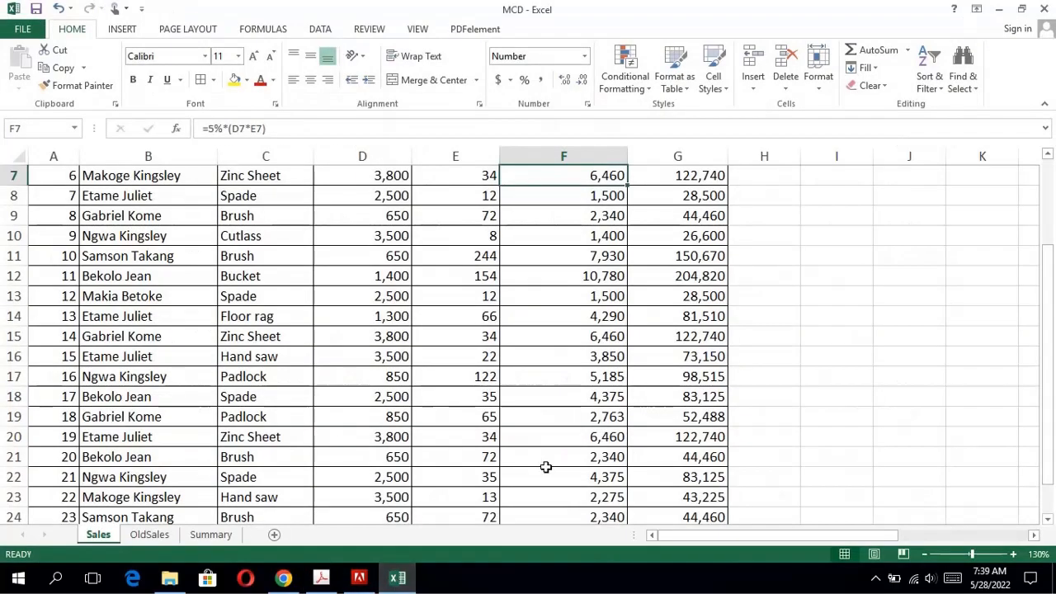
drag(1053, 283, 978, 396)
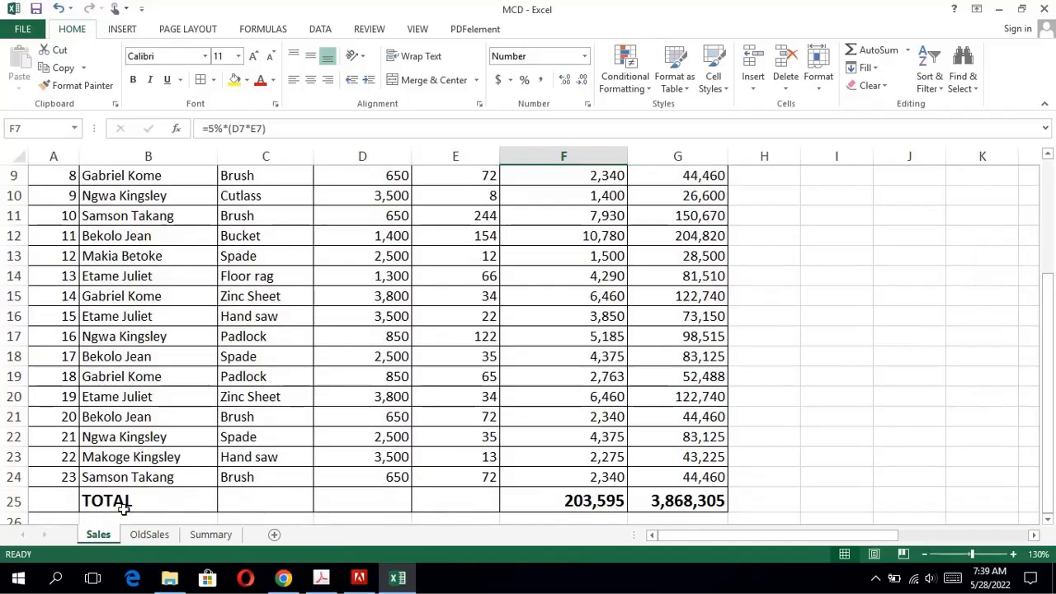
drag(65, 497, 652, 500)
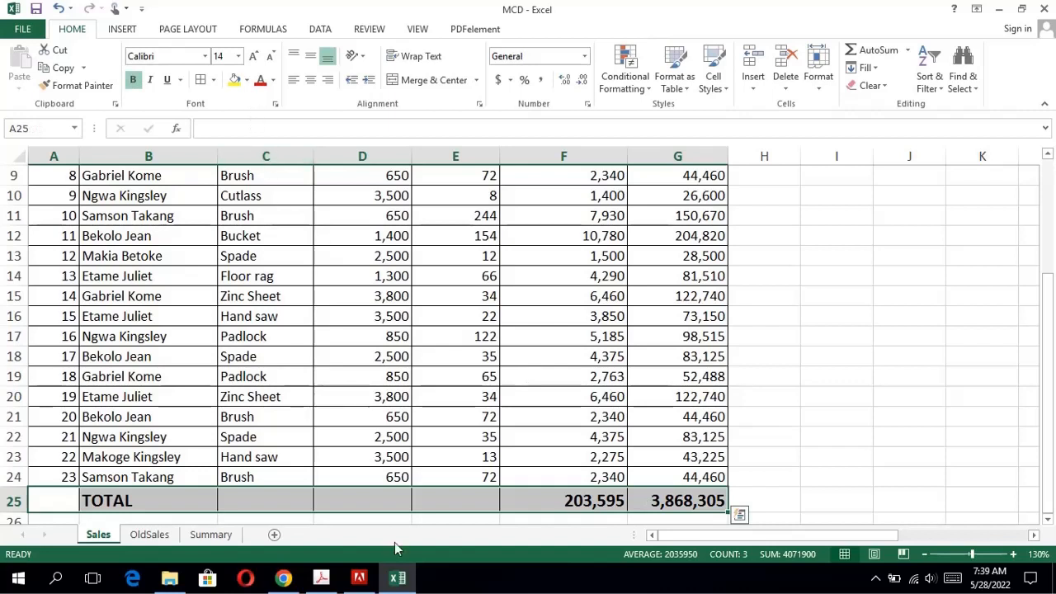
click(247, 81)
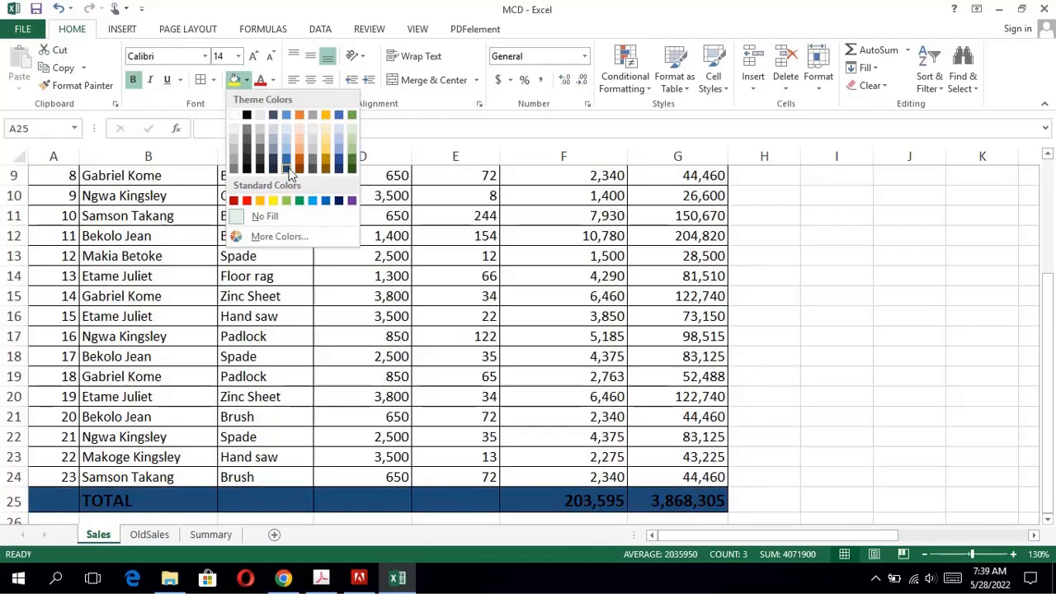
click(284, 117)
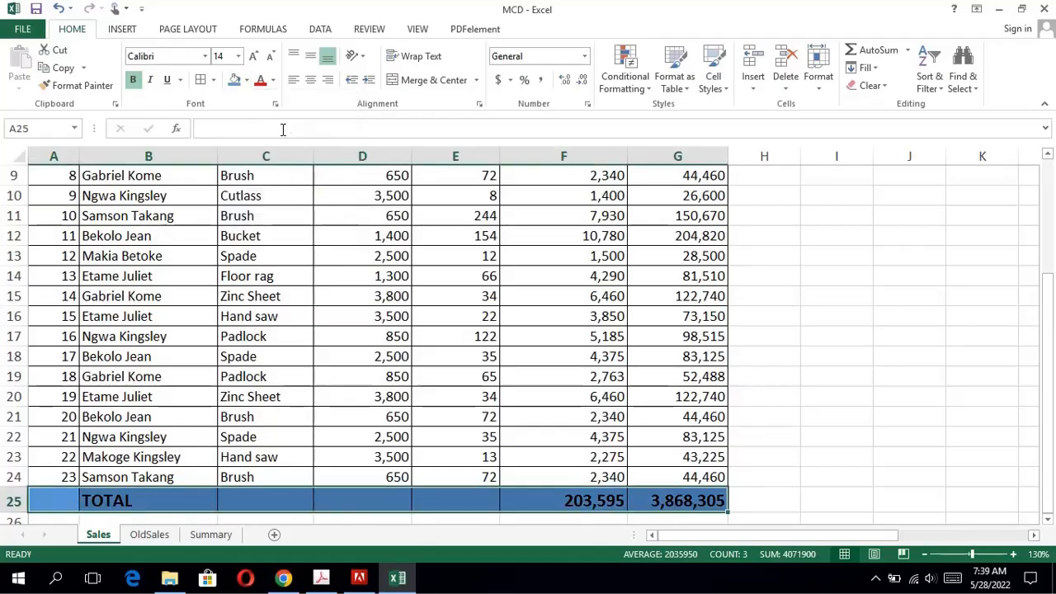
Following question 11 in the exam PDF, sort the OldSales table in Excel from A to Z by Items, expanding the selection from C2:C24.
click(336, 584)
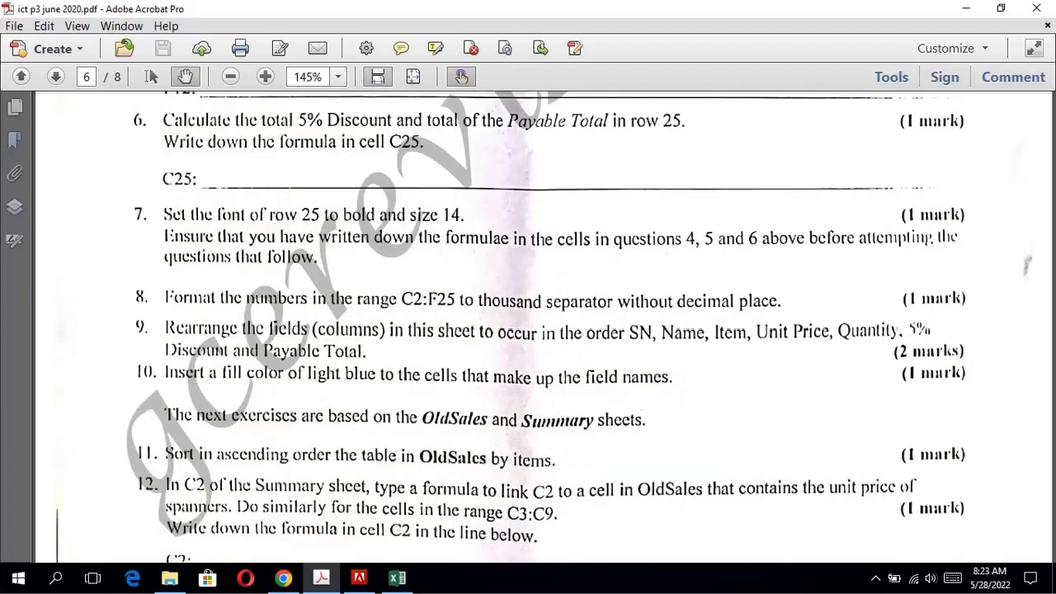
scroll(723, 218, down, 1)
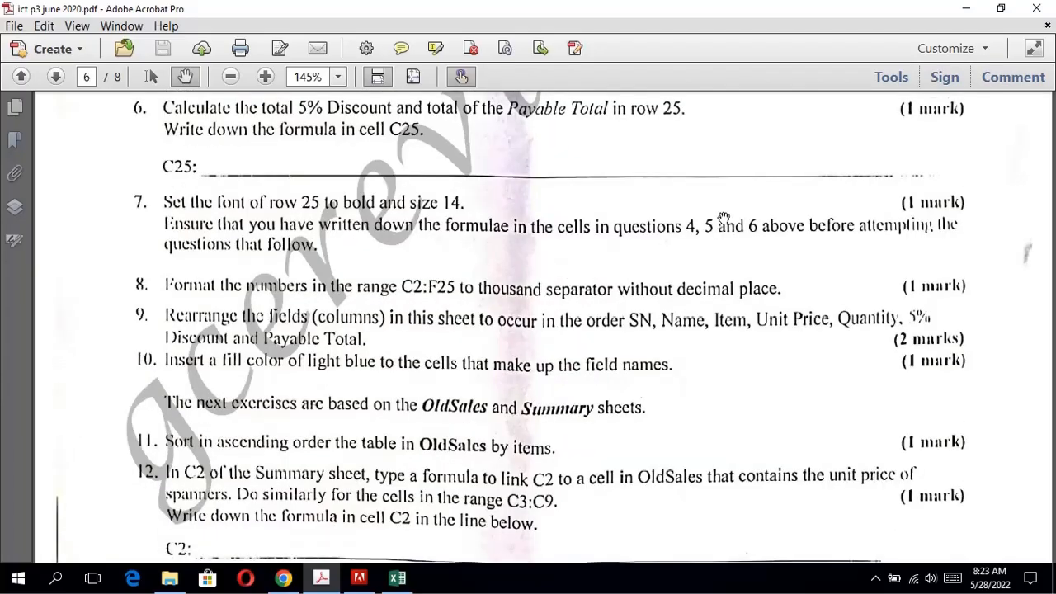
scroll(723, 218, down, 4)
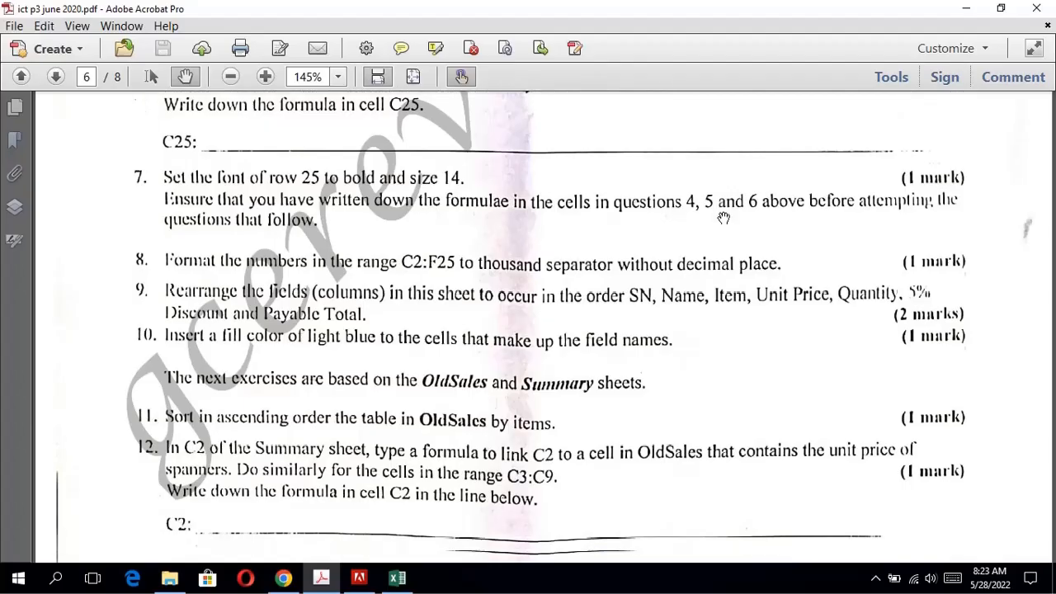
scroll(723, 218, down, 5)
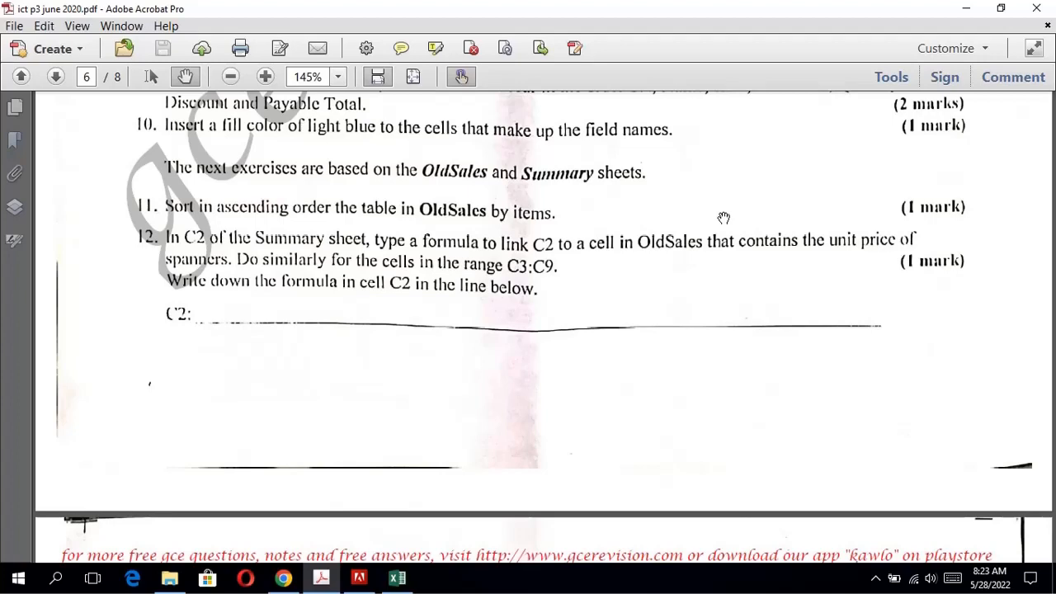
click(399, 579)
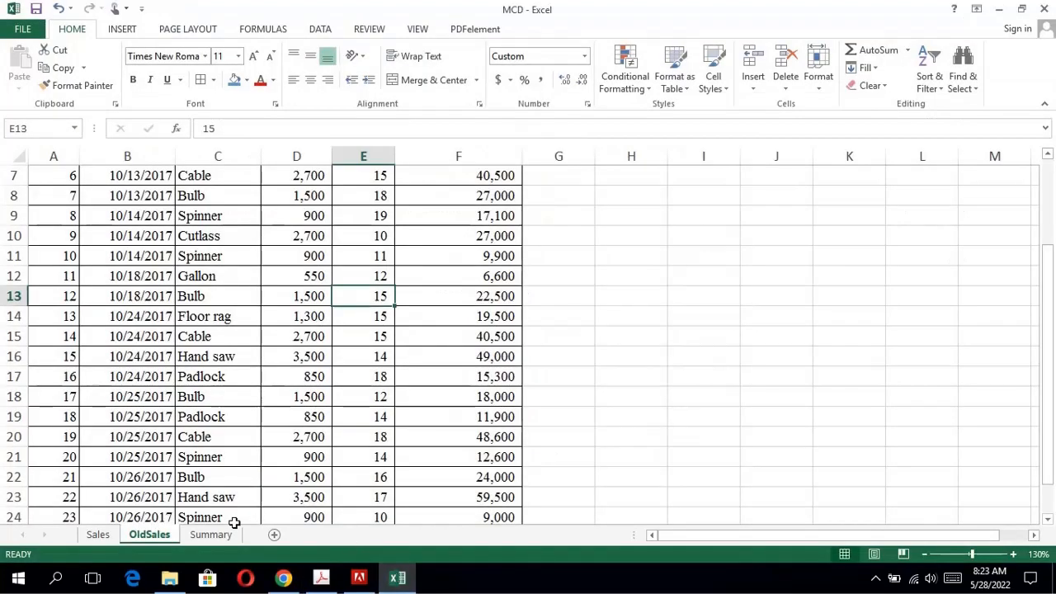
click(327, 330)
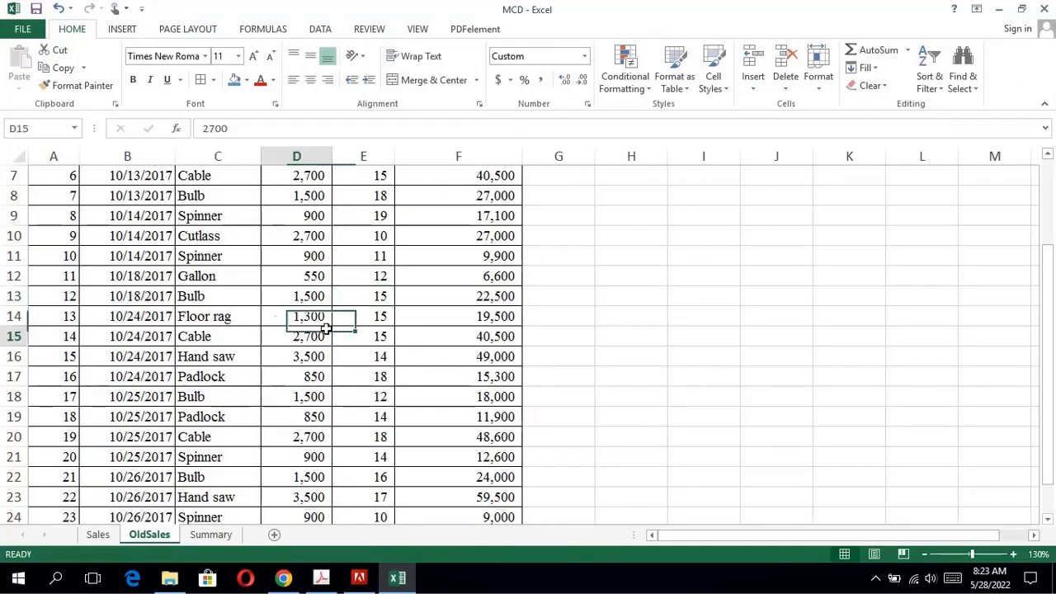
key(Up)
key(Up)
key(Up)
key(Up)
key(Up)
key(Up)
key(Up)
key(Up)
key(Up)
key(Up)
key(Up)
key(Up)
key(Up)
key(Up)
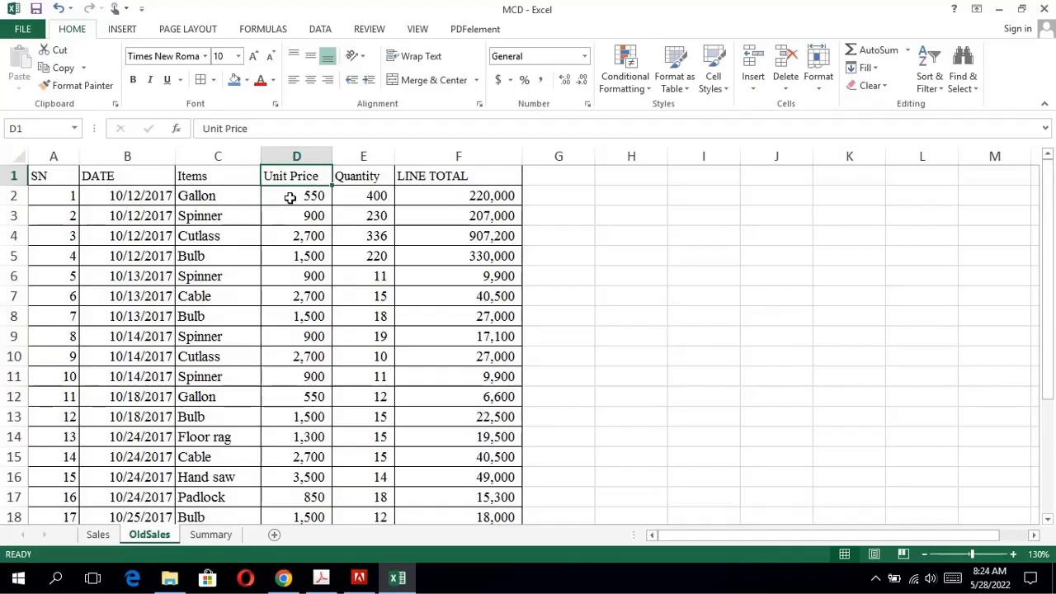
drag(227, 190, 210, 476)
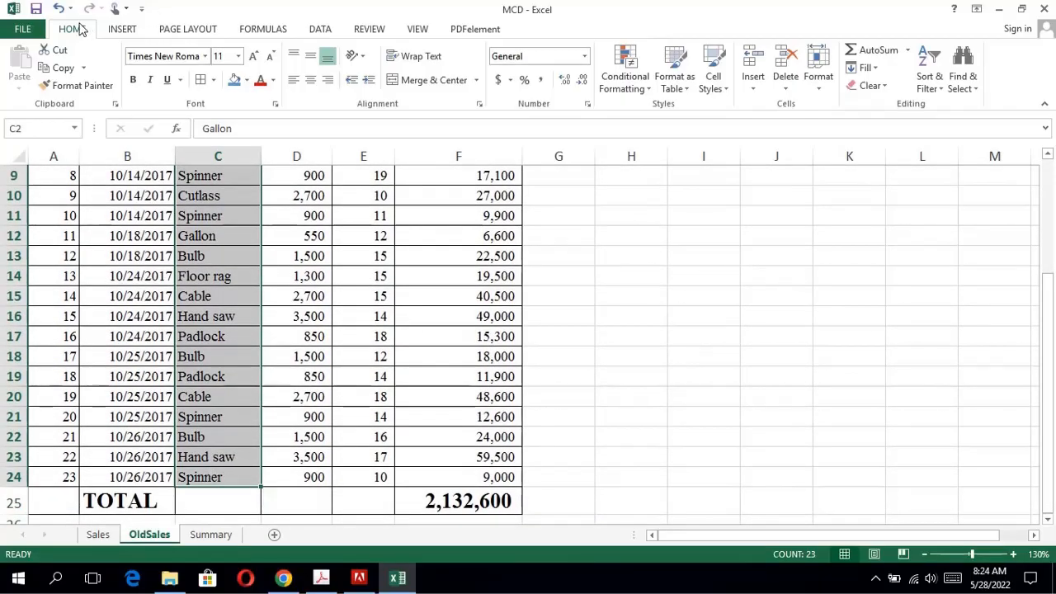
click(941, 91)
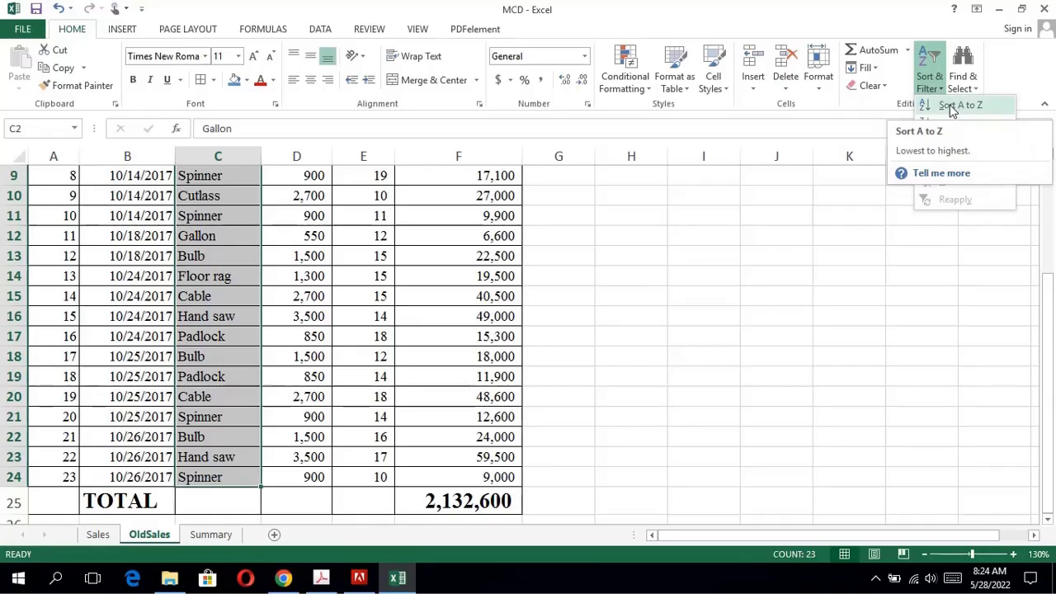
click(953, 106)
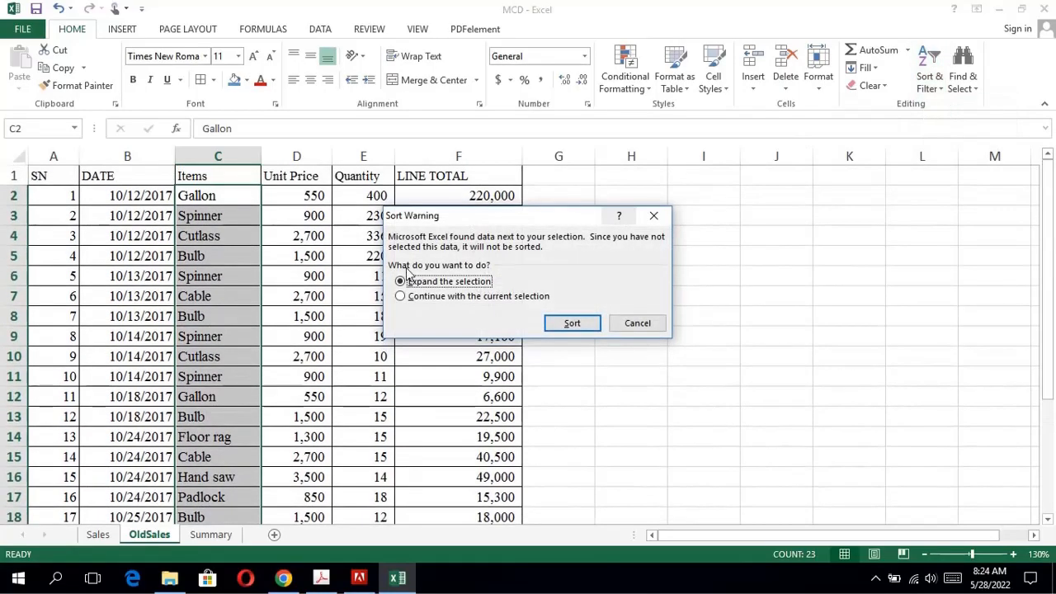
click(569, 325)
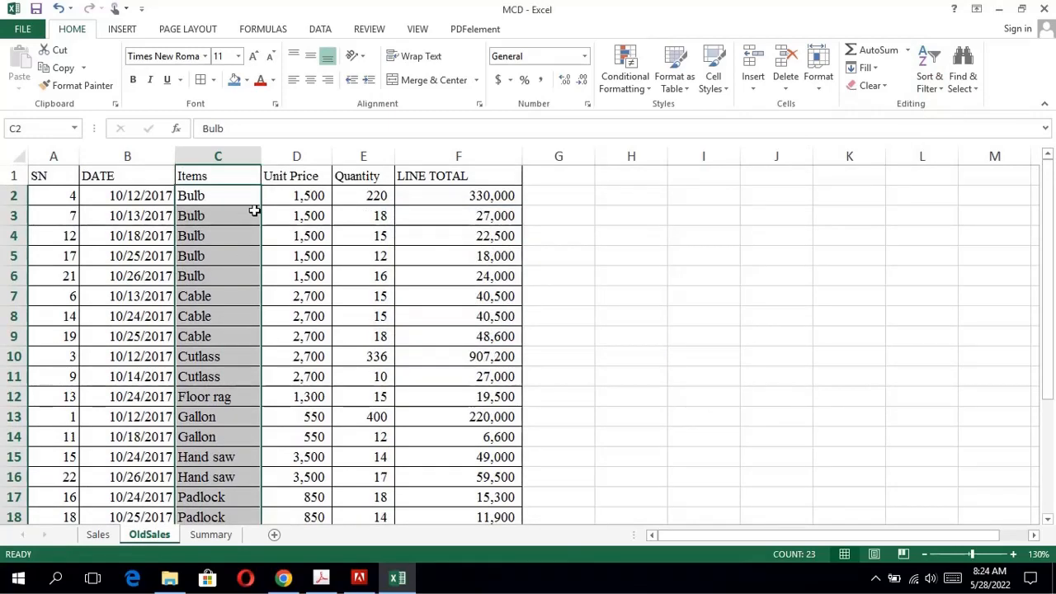
Read question 12 in the exam PDF, check the Summary sheet's Unit Price column in Excel, and locate the first Spinner unit price in OldSales.
click(321, 578)
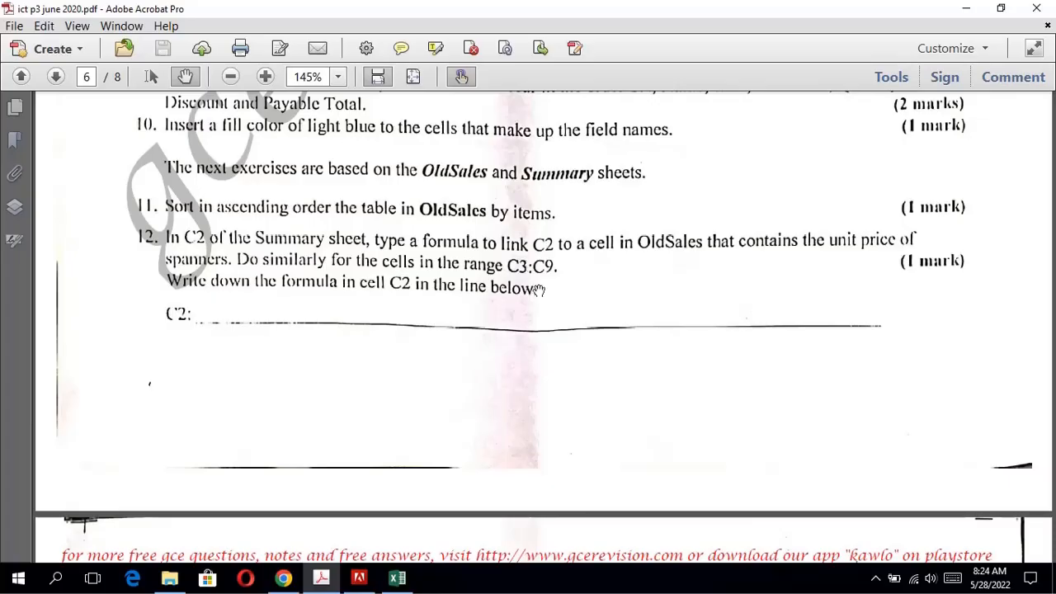
click(395, 580)
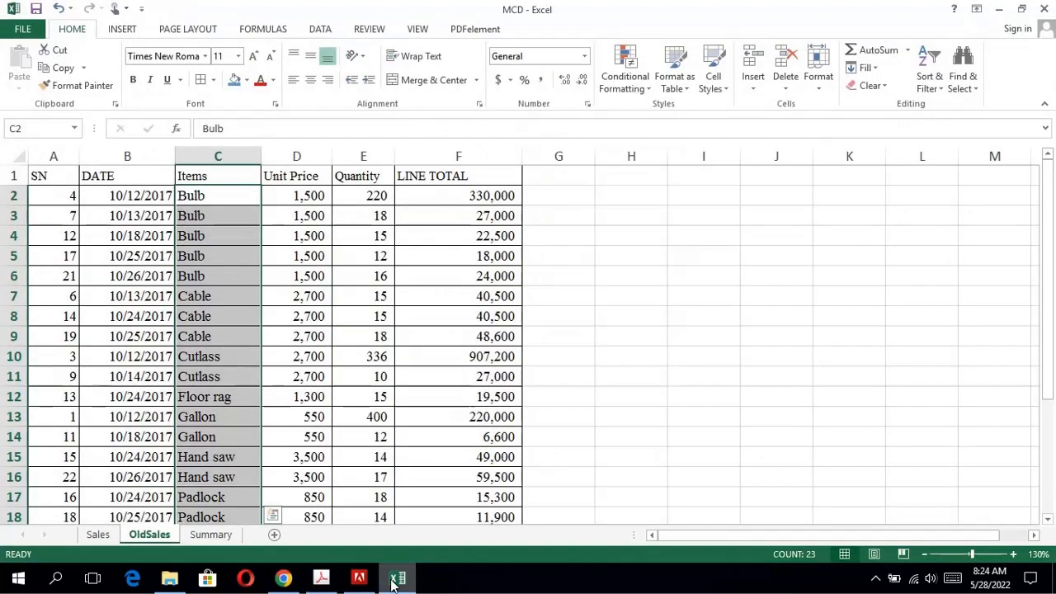
click(210, 535)
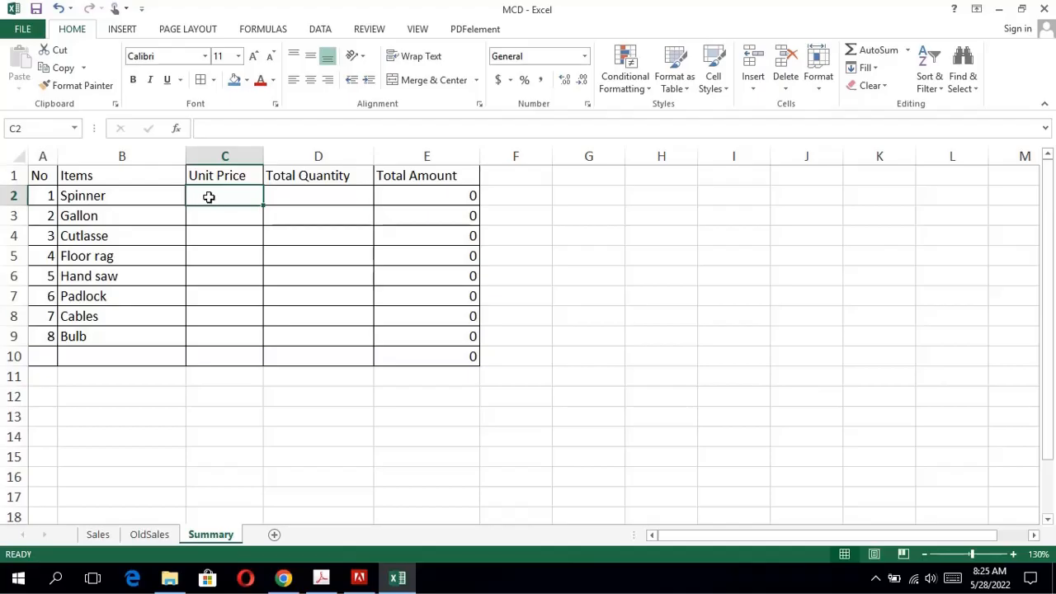
click(169, 538)
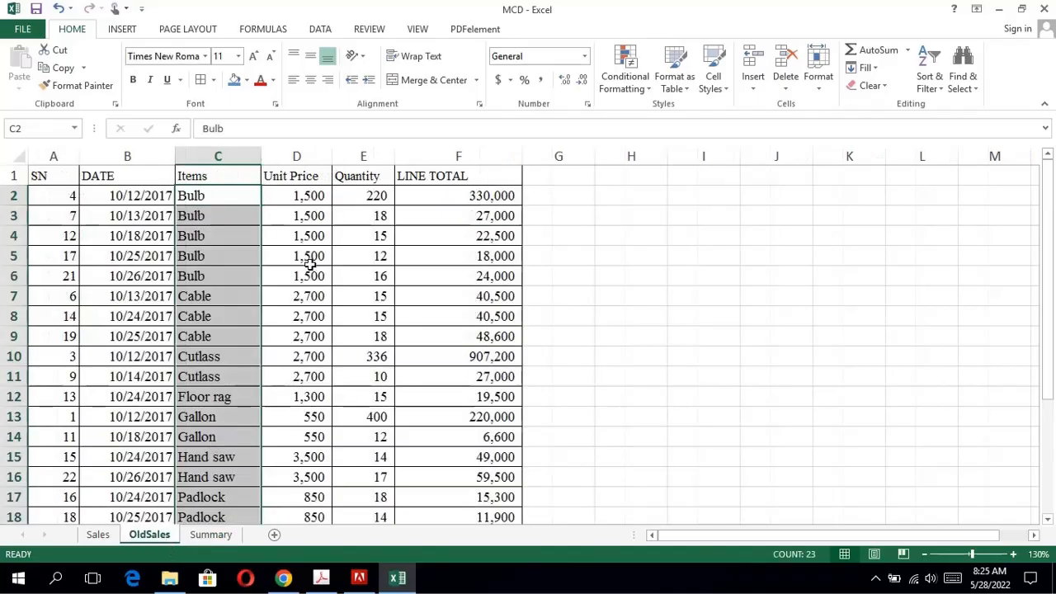
click(328, 349)
key(Down)
key(Down)
key(Down)
key(Down)
key(Down)
key(Down)
key(Down)
key(Down)
key(Down)
key(Down)
key(Down)
key(Down)
key(Down)
key(Down)
key(Down)
key(Down)
key(Down)
key(Down)
key(Down)
key(Down)
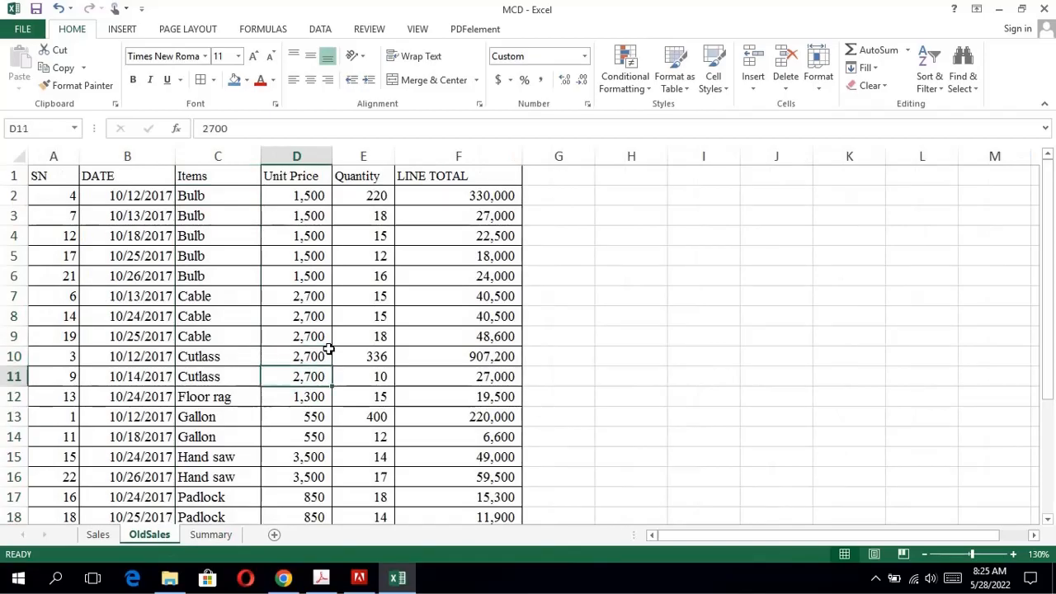
key(Up)
key(Up)
key(Up)
key(Up)
key(Up)
key(Up)
key(Up)
key(Up)
key(Up)
key(Up)
key(Up)
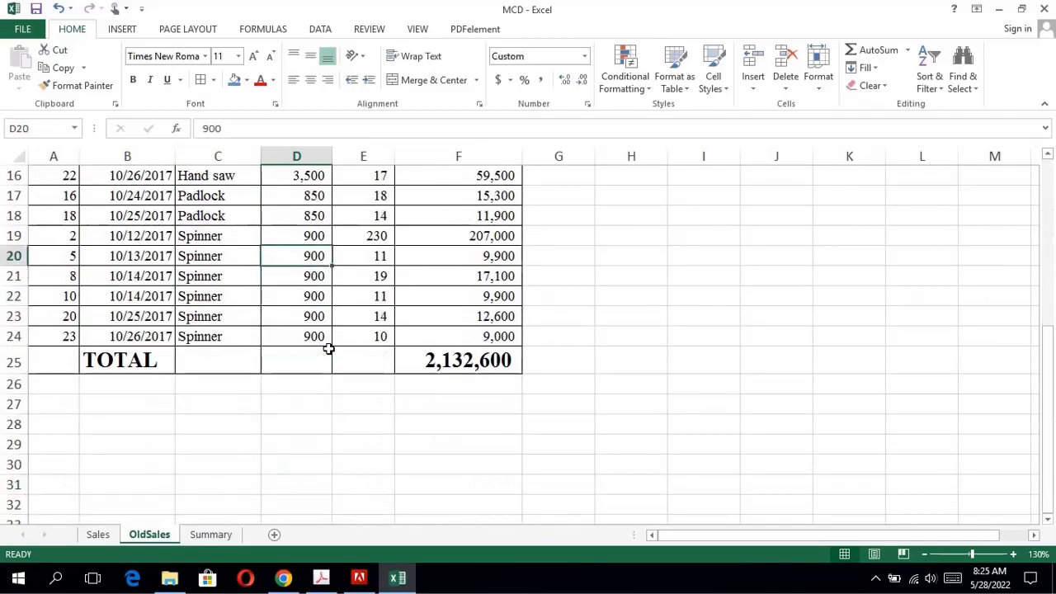
click(296, 242)
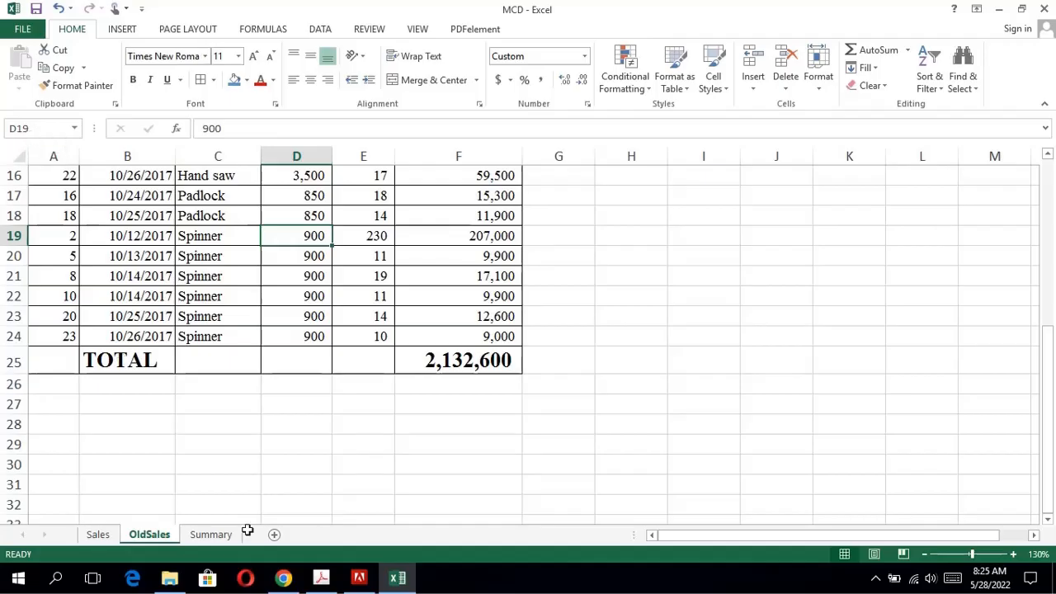
Link C2 of the Summary sheet to the Spinner unit price with the formula =OldSales!D19.
click(210, 534)
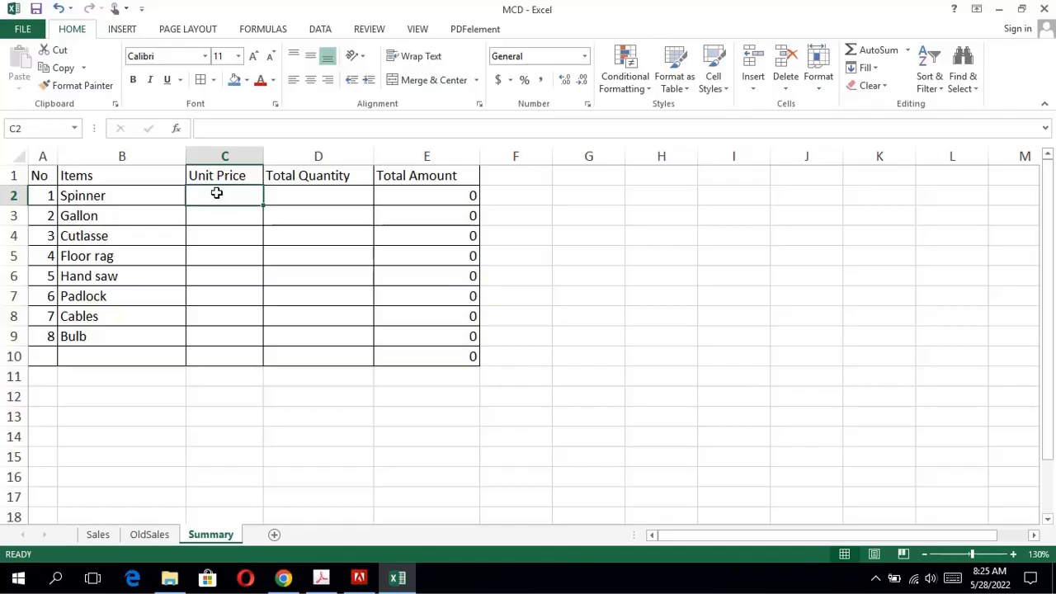
text(=)
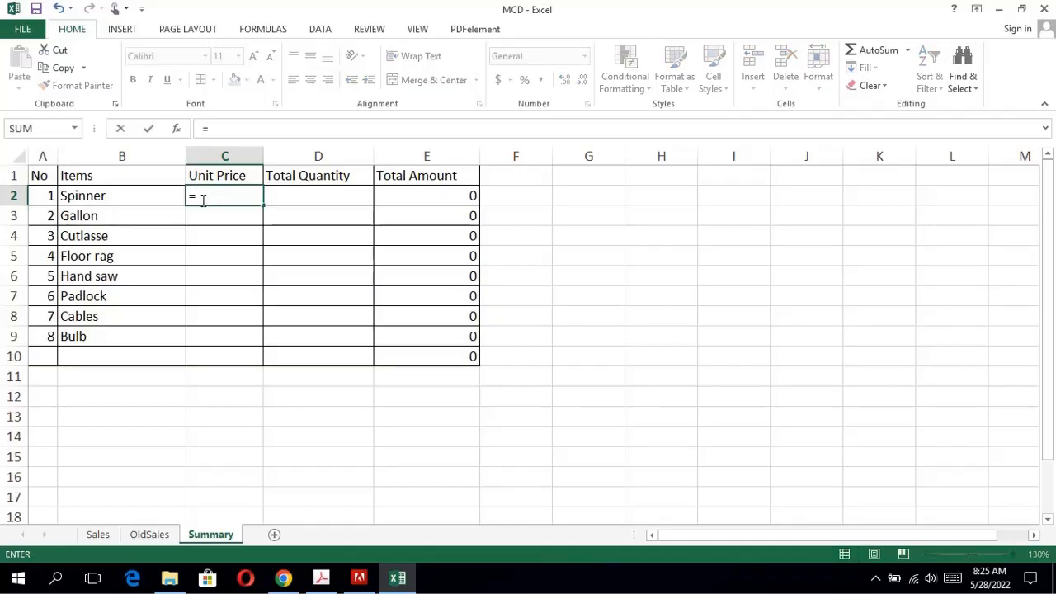
text(OldSal)
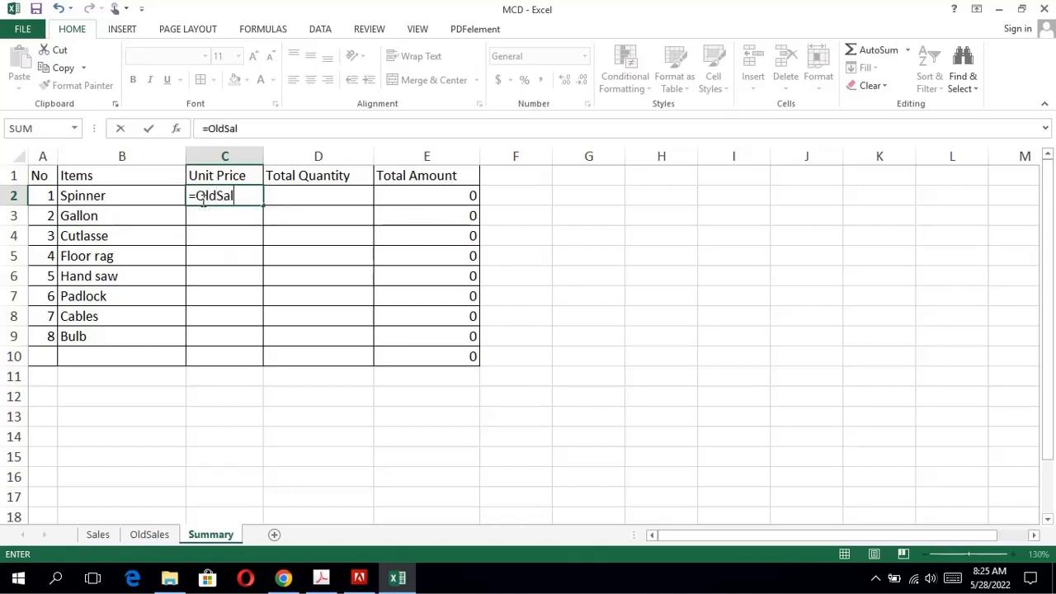
text(es!)
text(D19)
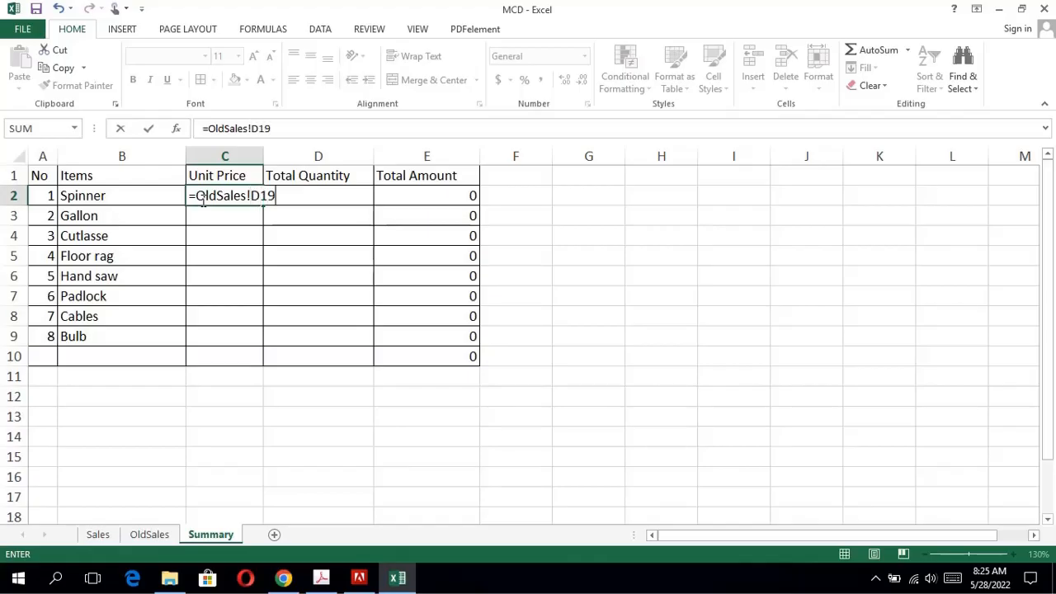
key(Return)
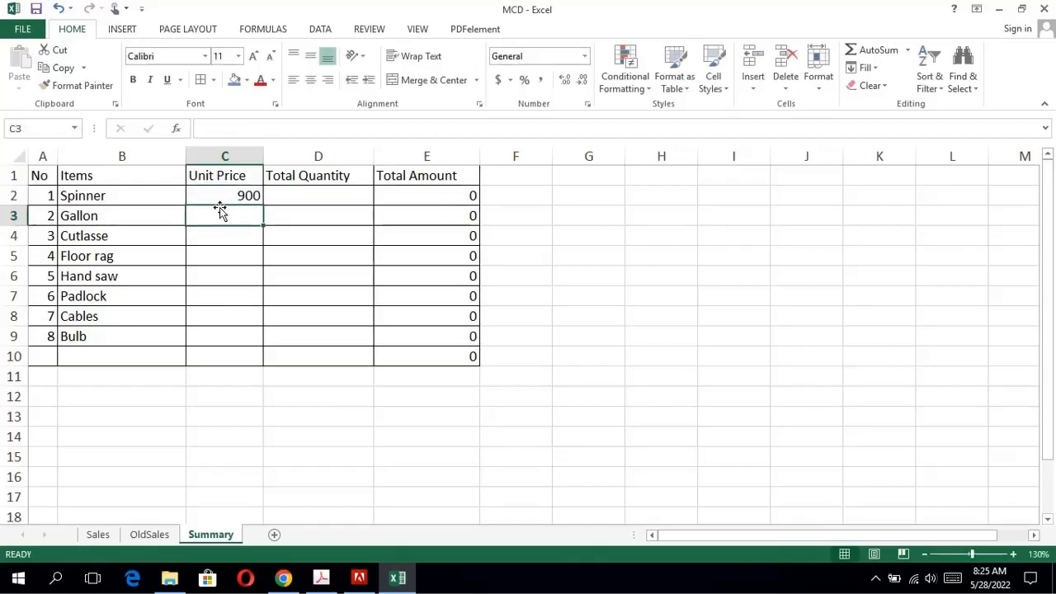
Locate the first Gallon unit price cell in the OldSales sheet.
click(149, 535)
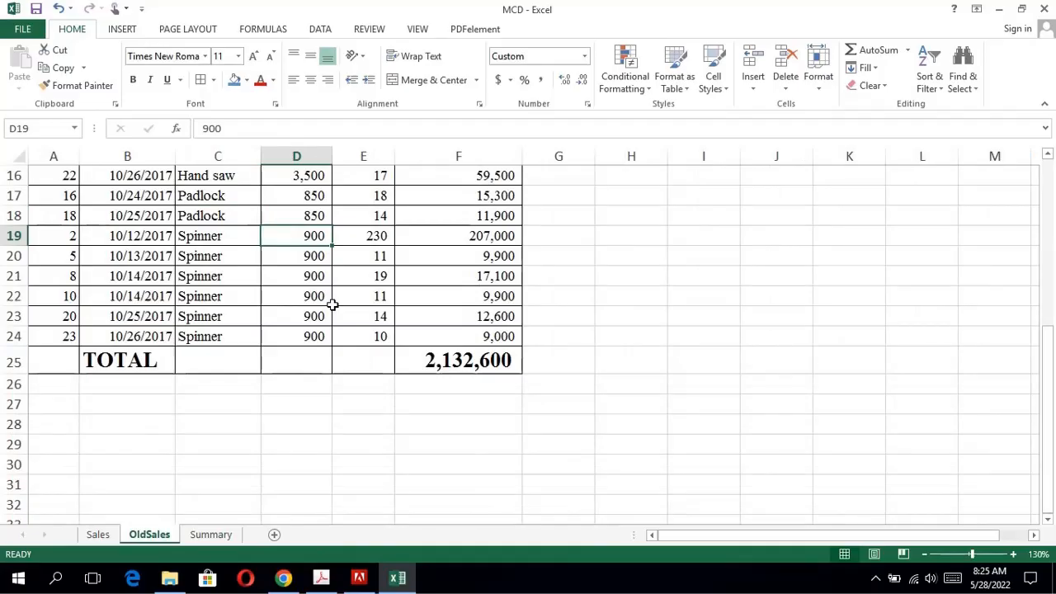
key(Up)
key(Up)
key(Up)
key(Up)
key(Up)
key(Up)
key(Up)
key(Up)
key(Up)
key(Up)
key(Up)
key(Up)
key(Up)
key(Up)
key(Up)
key(Up)
key(Up)
key(Up)
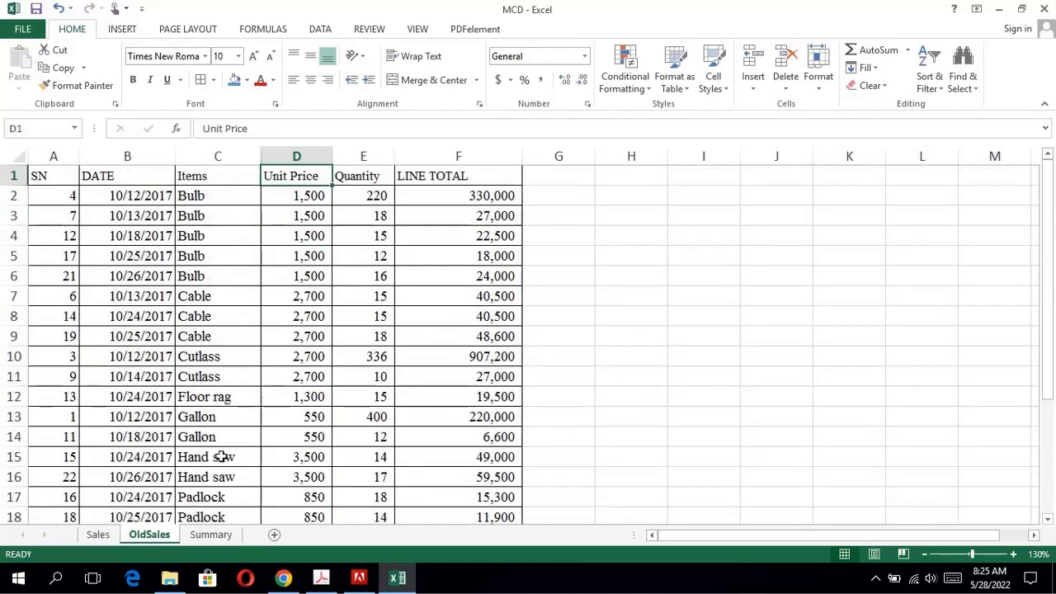
click(294, 416)
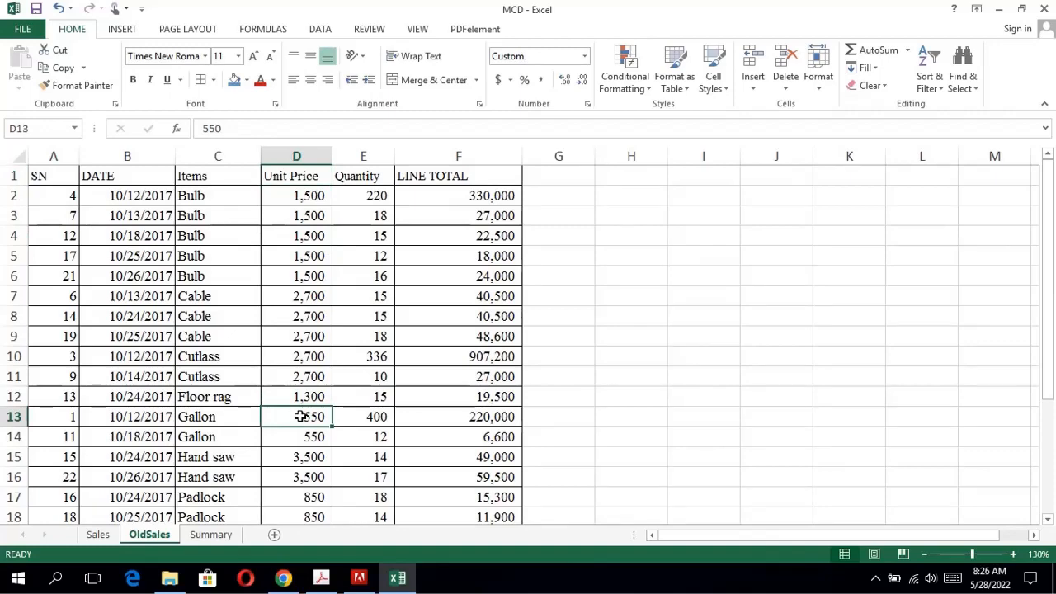
Fill the C2 formula into C3 of the Summary sheet, change it to =OldSales!D13 for Gallon, and copy the =OldSales!D part.
click(221, 536)
click(248, 198)
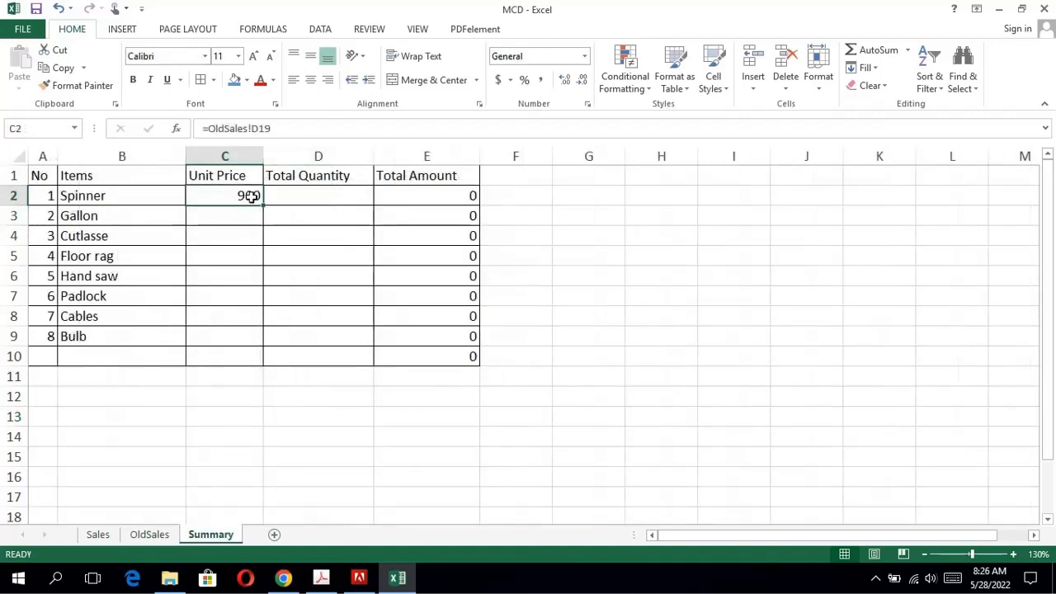
drag(262, 204, 261, 218)
click(254, 216)
double_click(253, 216)
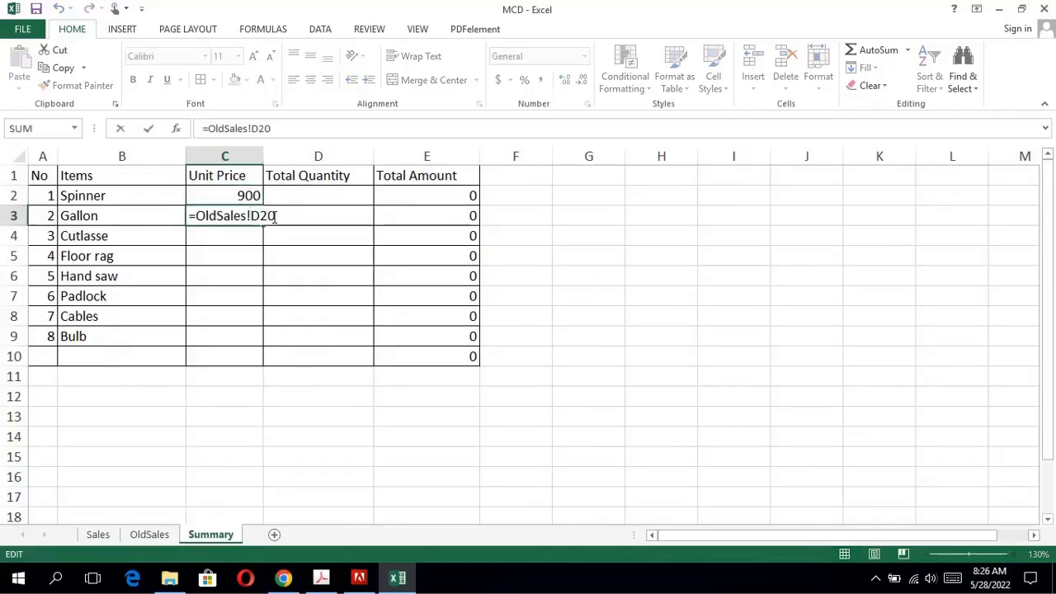
key(BackSpace)
key(BackSpace)
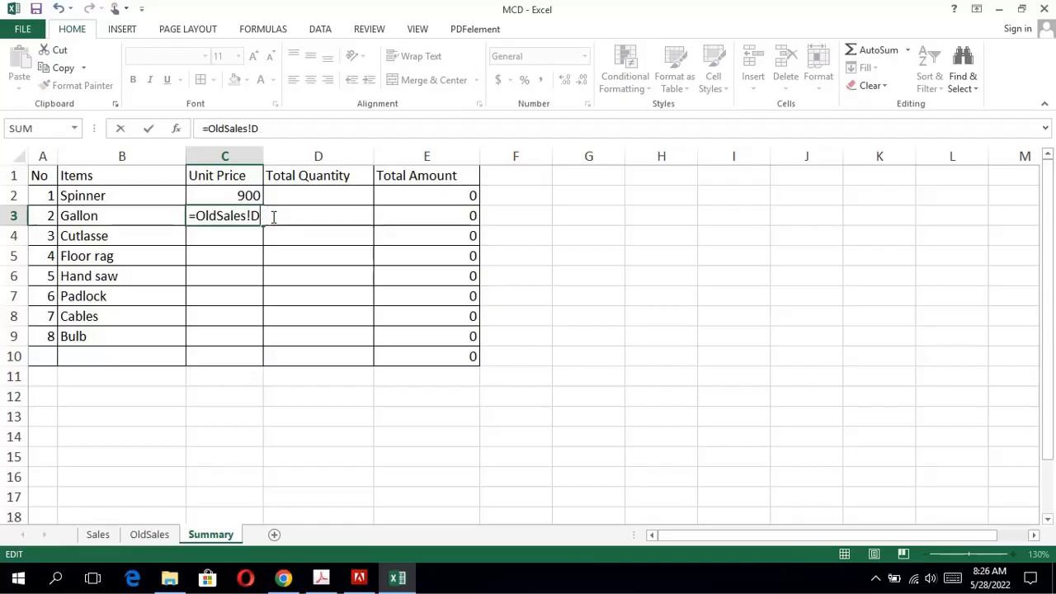
text(13)
drag(263, 217, 189, 218)
key(ctrl+c)
key(Return)
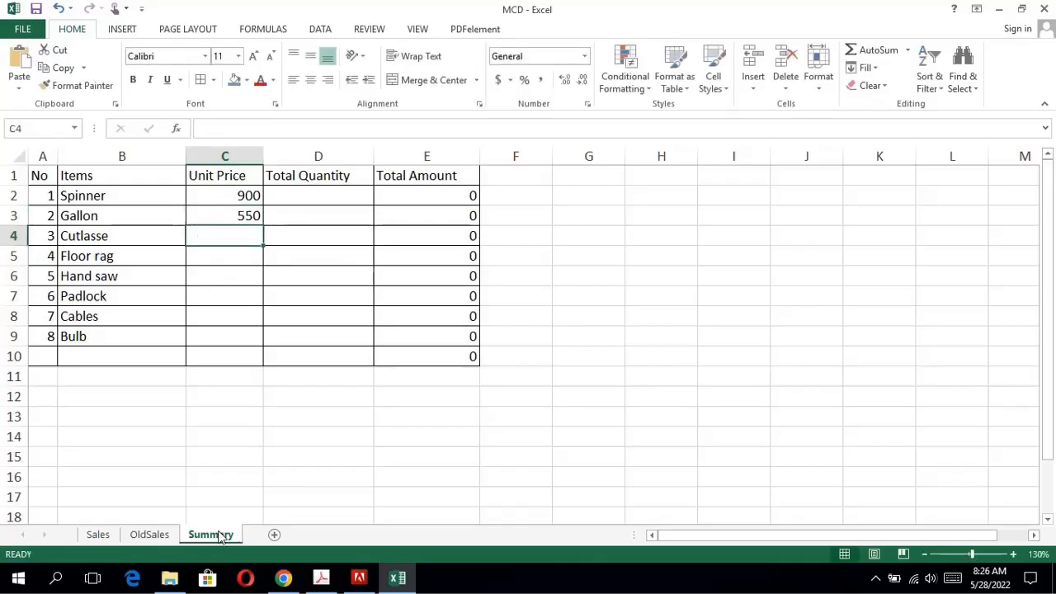
Find the first Cutlass unit price in OldSales and link it in C4 of the Summary sheet with =OldSales!D10.
click(165, 535)
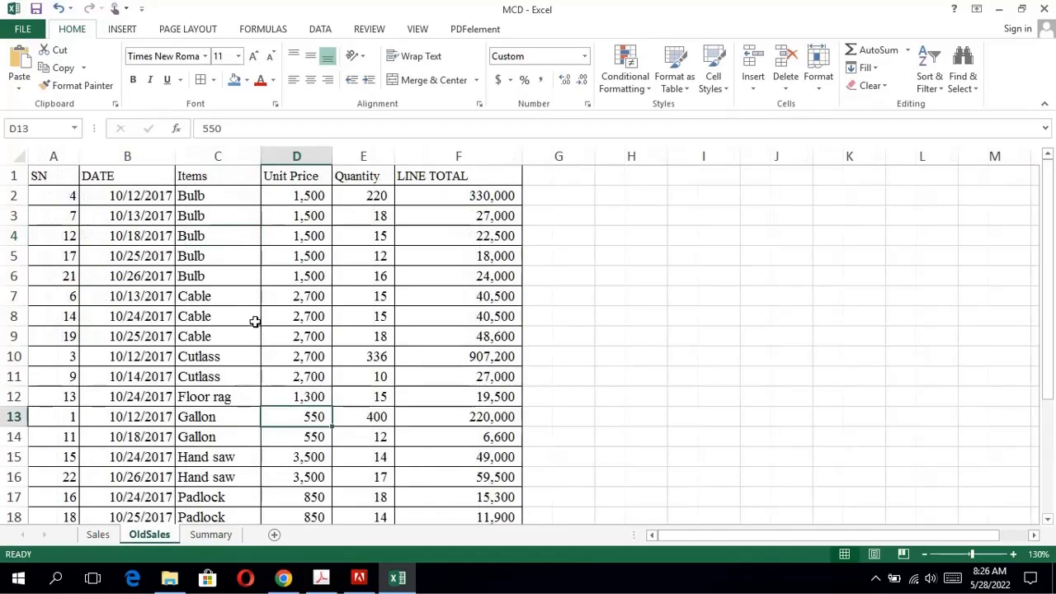
click(292, 356)
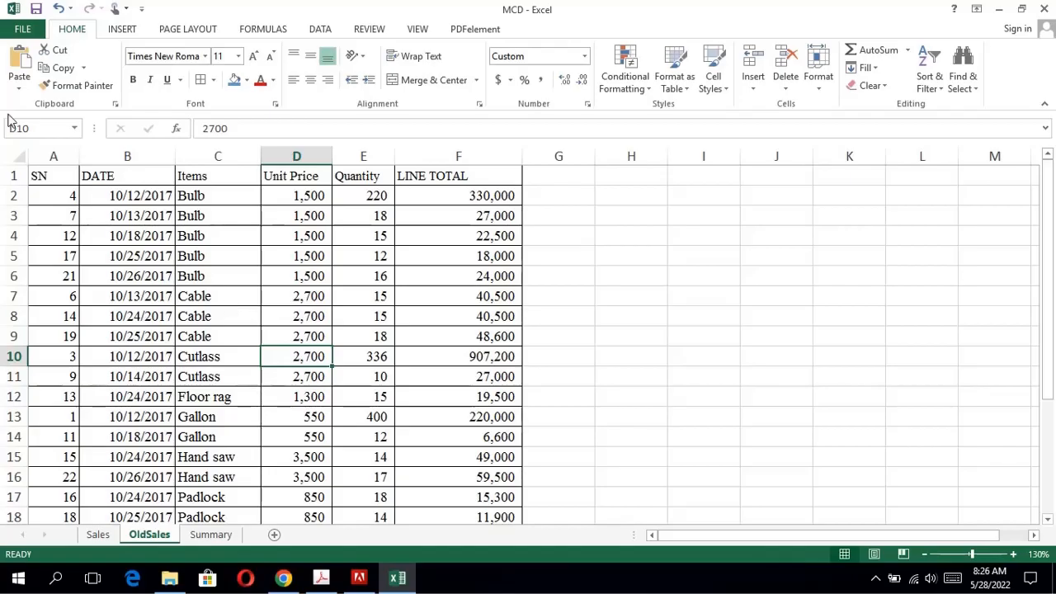
click(221, 536)
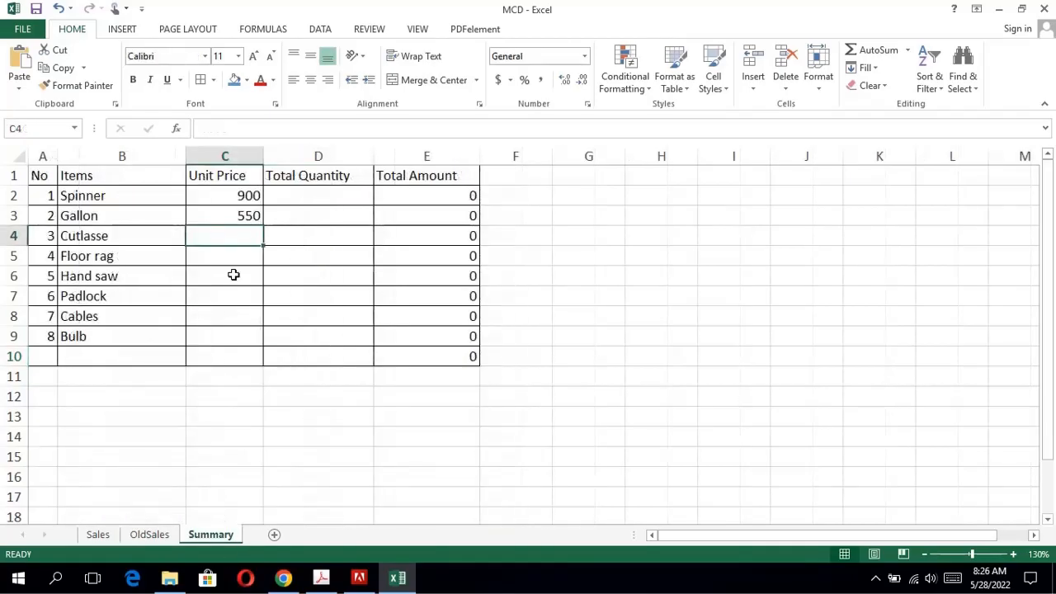
key(ctrl+v)
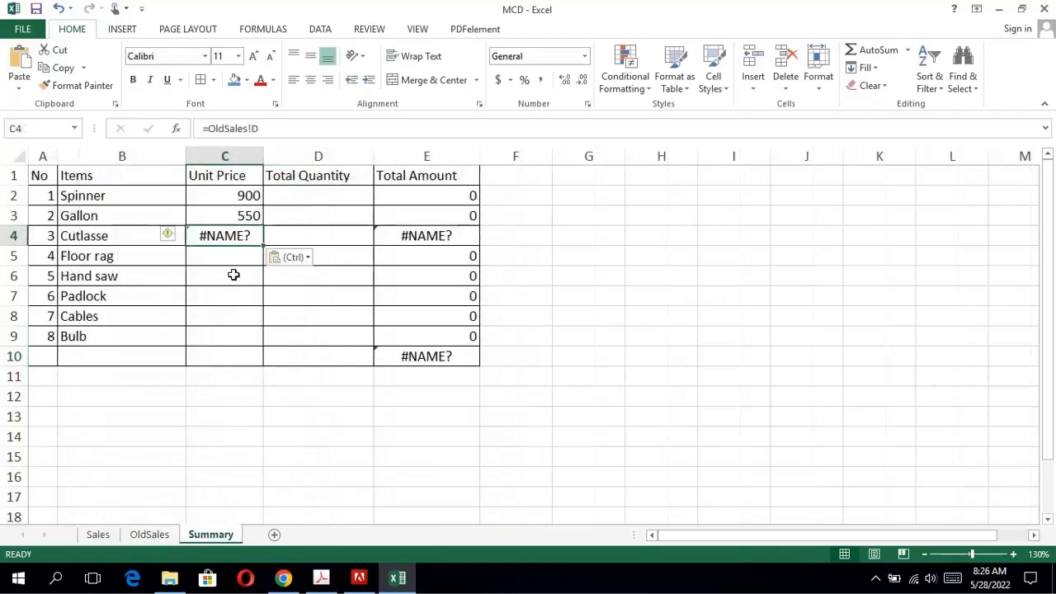
double_click(248, 234)
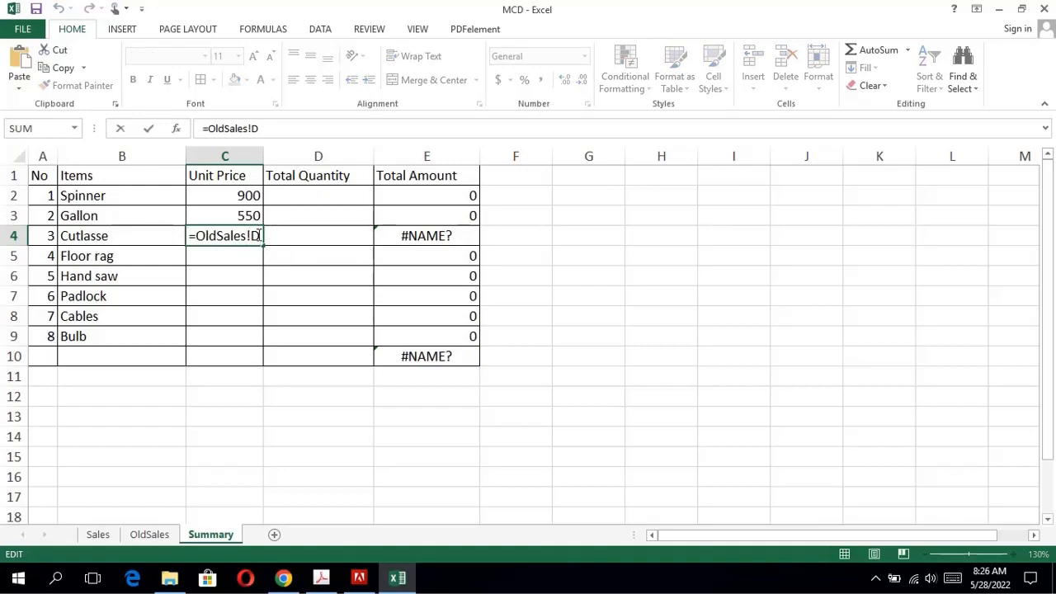
text(10)
key(Return)
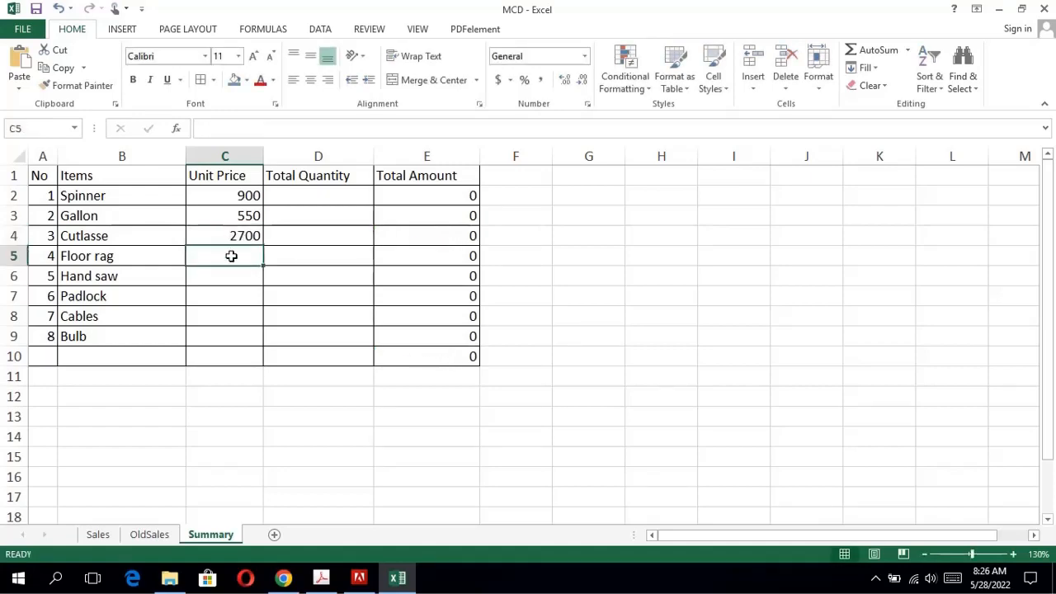
Find the Floor rag unit price in OldSales and link it in C5 of the Summary sheet with =OldSales!D12.
click(169, 536)
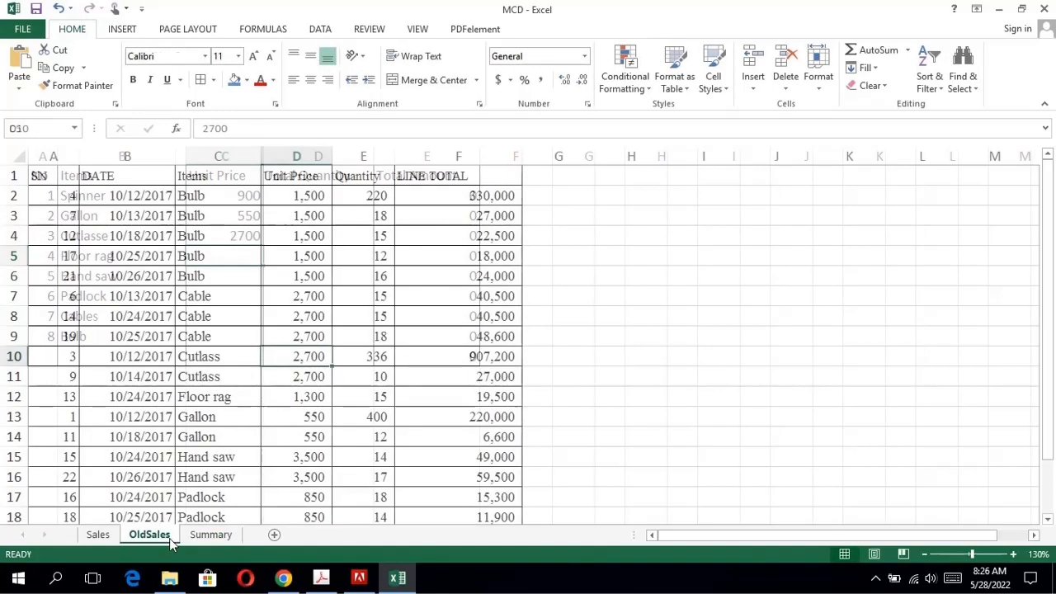
click(286, 392)
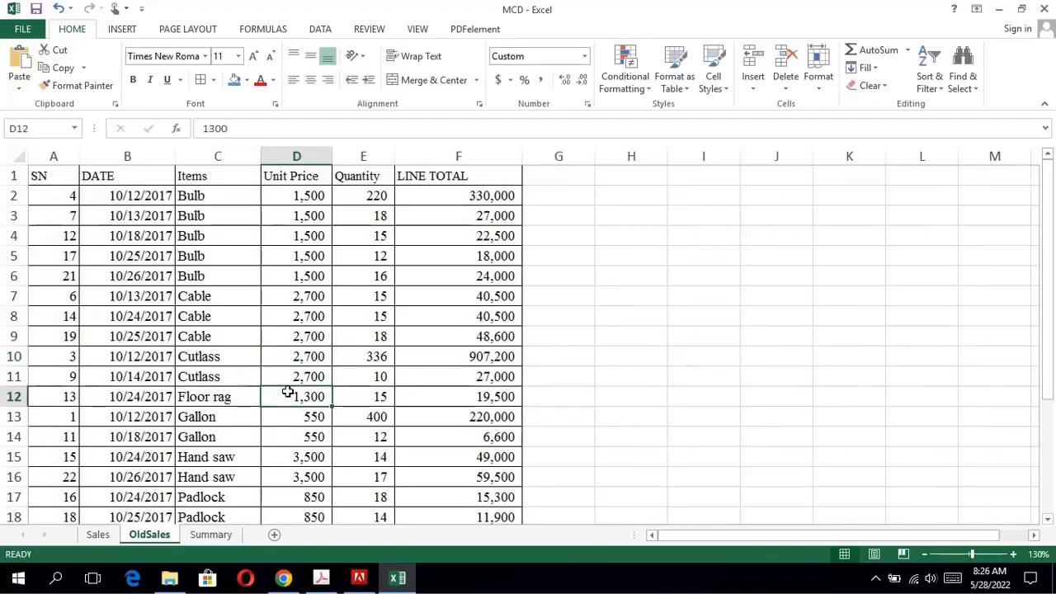
click(210, 535)
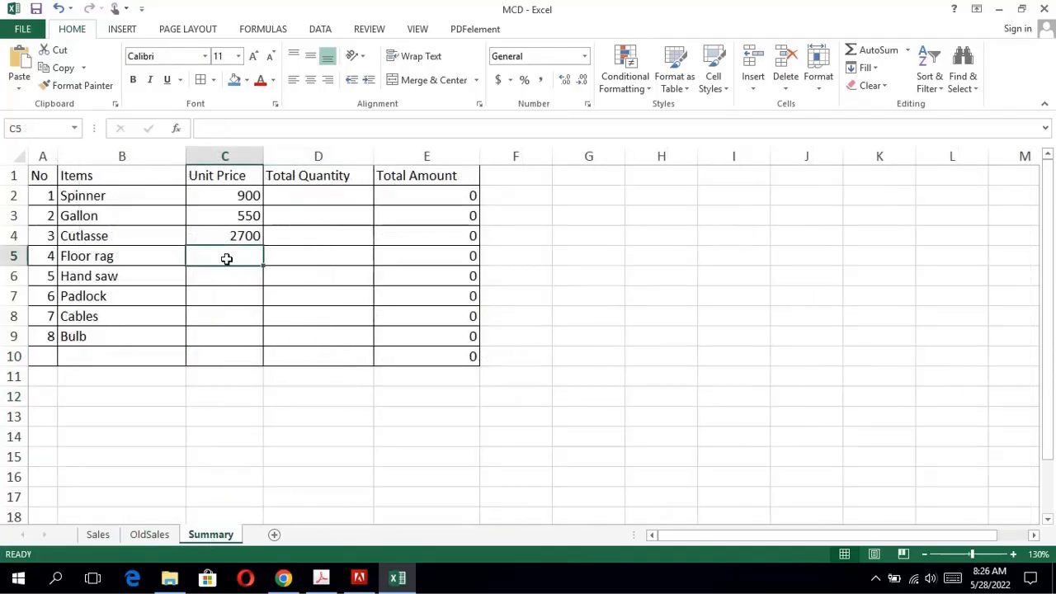
key(ctrl+v)
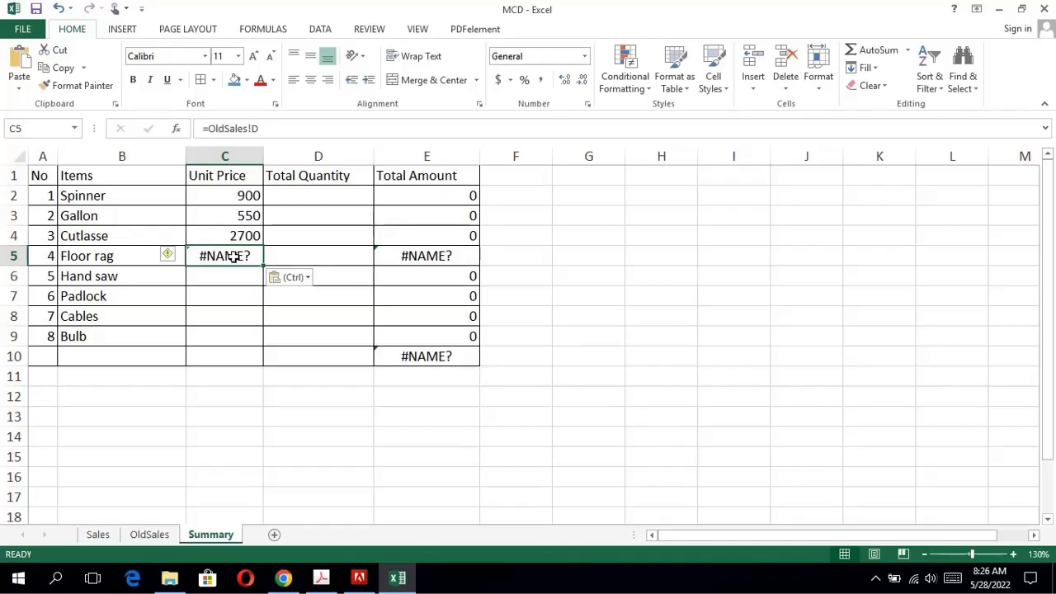
double_click(247, 256)
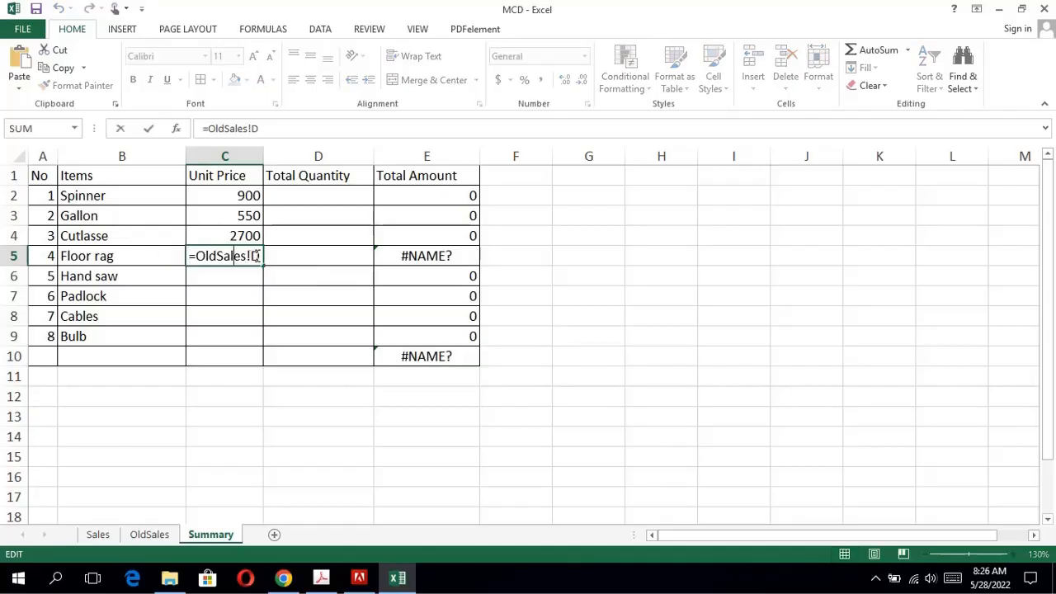
text(12)
key(Return)
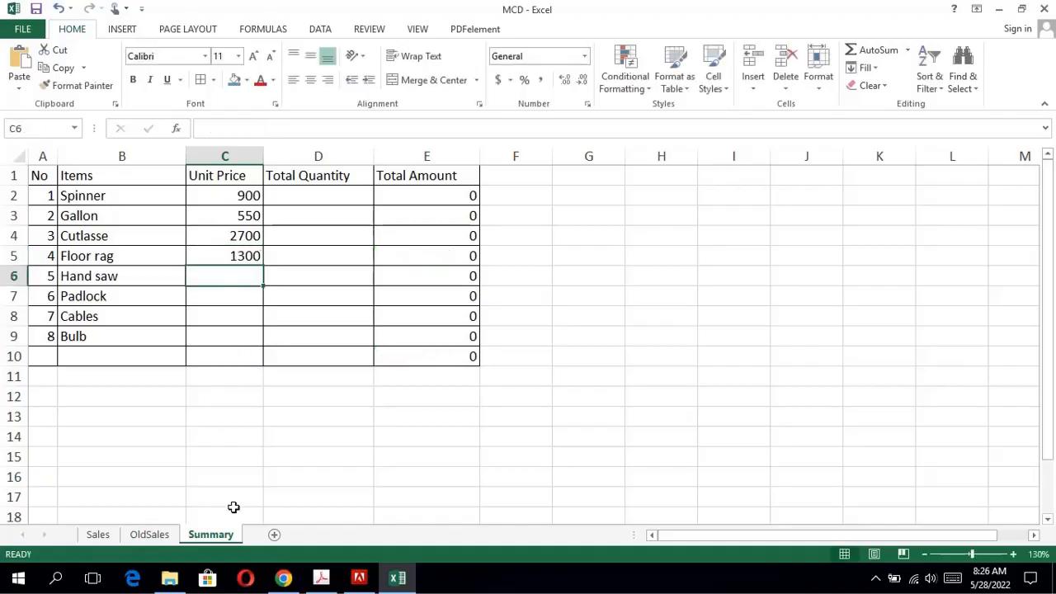
Find the first Hand saw unit price in OldSales and link it in C6 of the Summary sheet with =OldSales!D15.
click(149, 535)
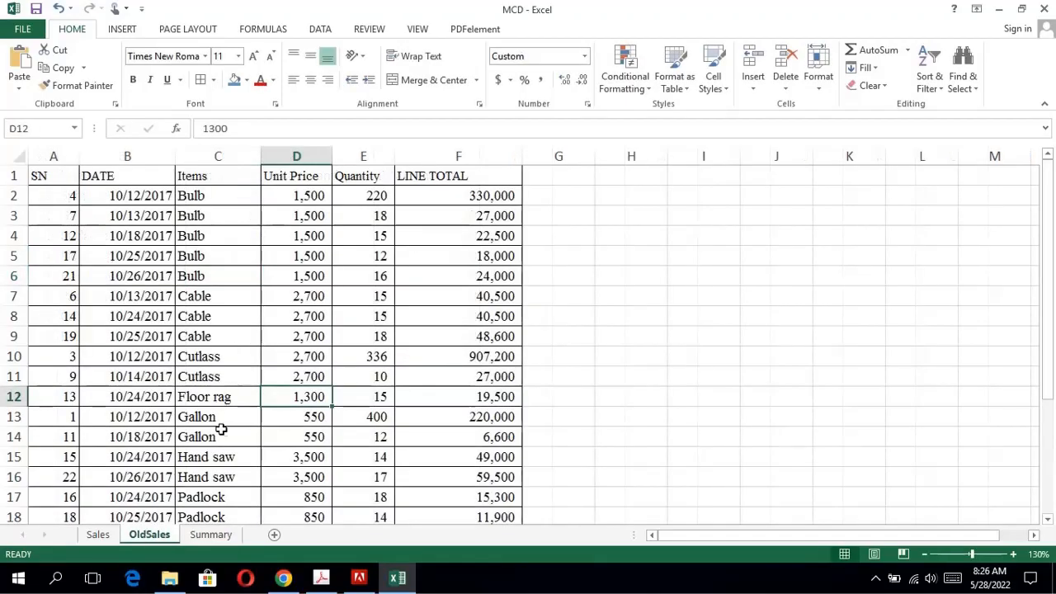
click(296, 462)
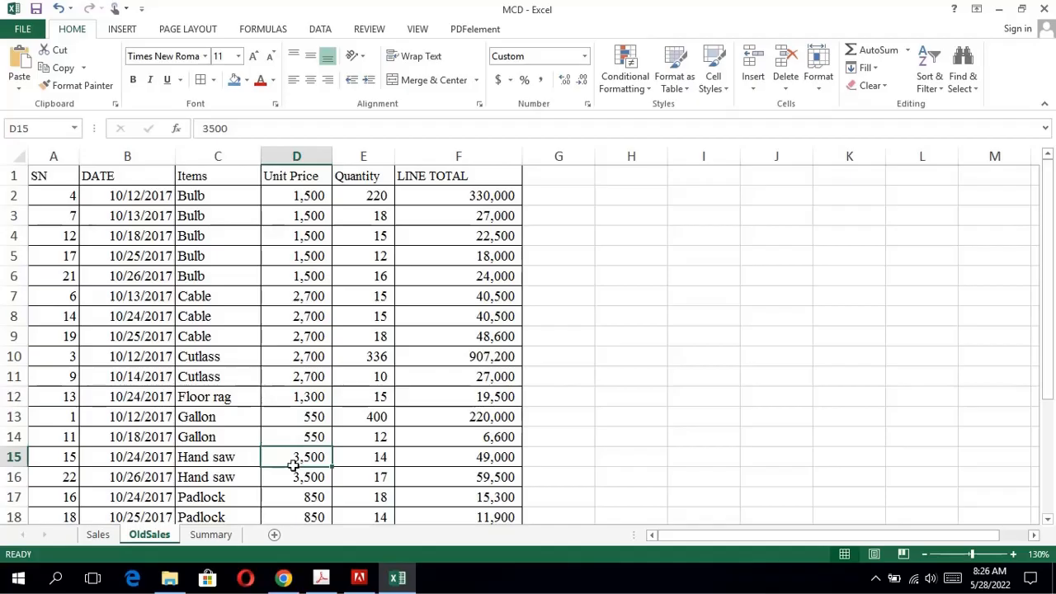
click(215, 538)
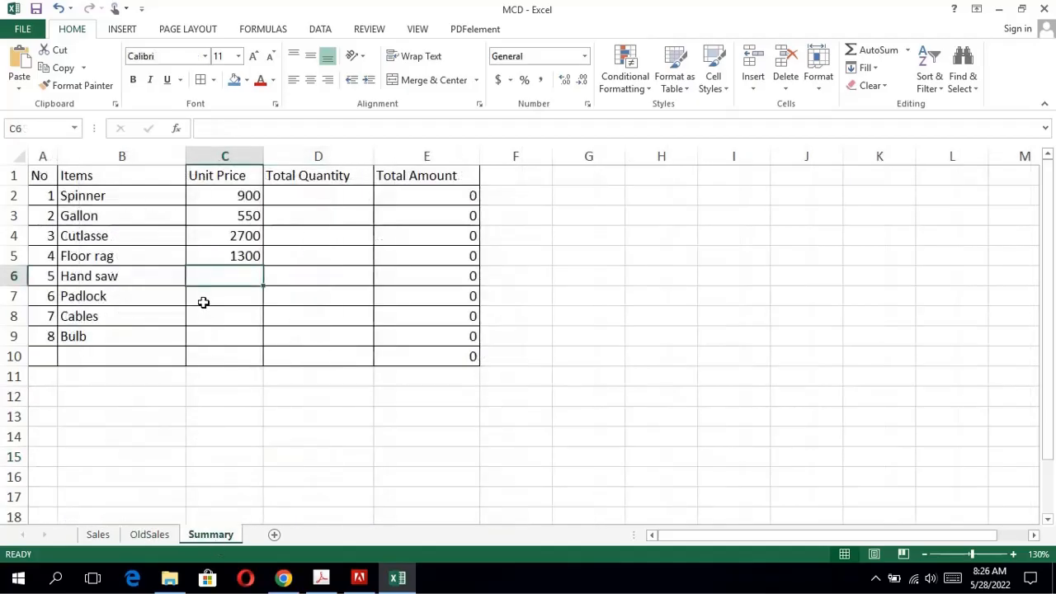
click(246, 252)
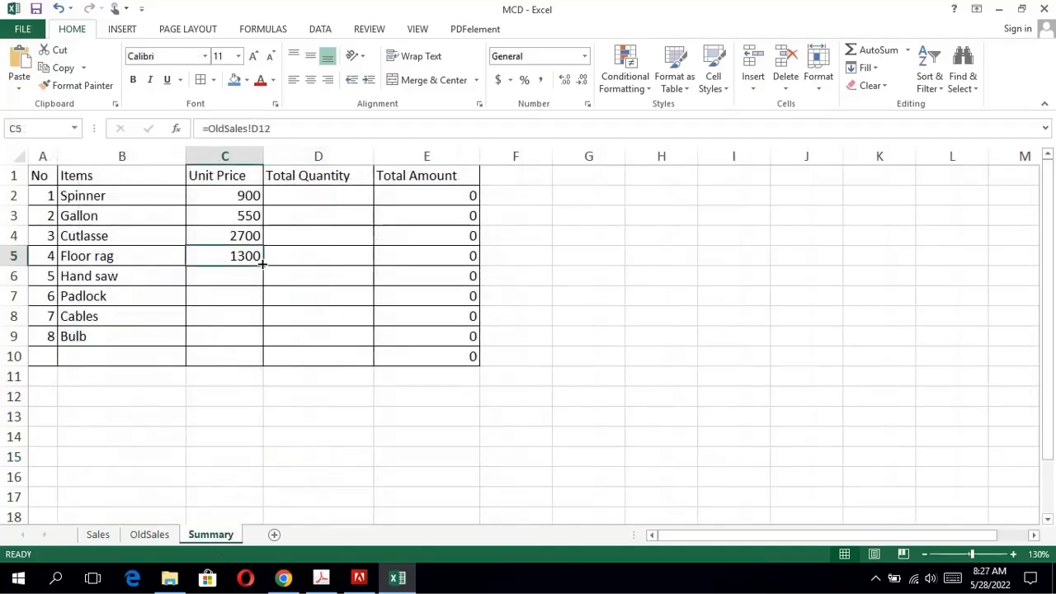
click(248, 275)
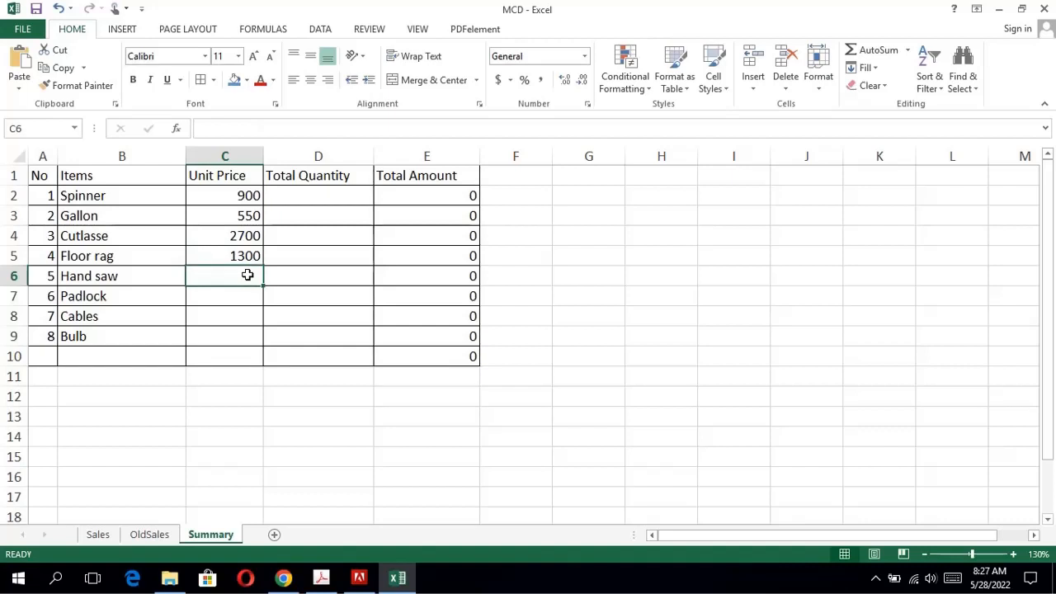
key(ctrl+v)
double_click(247, 276)
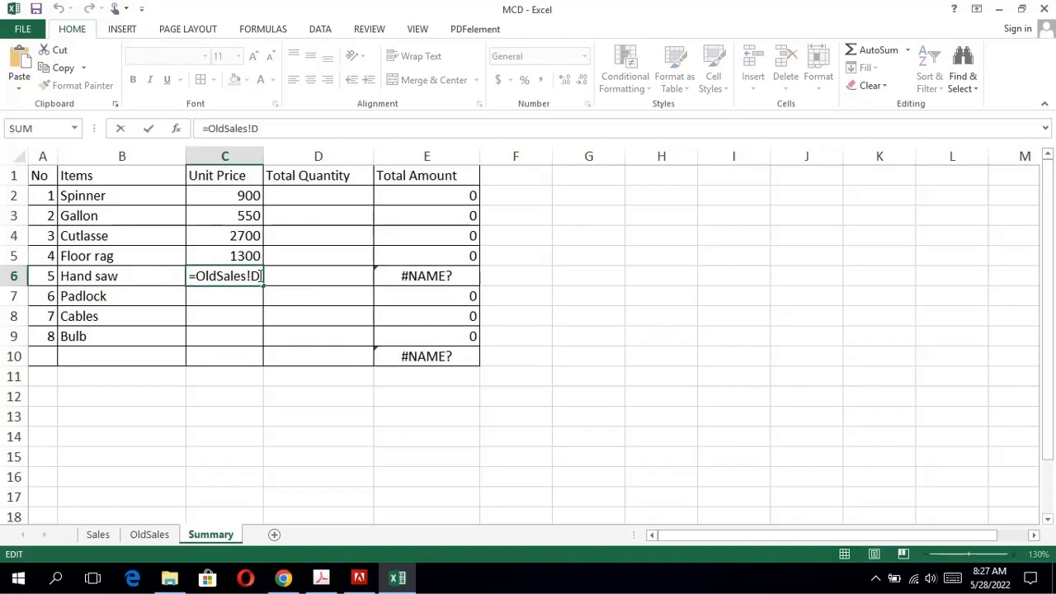
text(15)
key(Return)
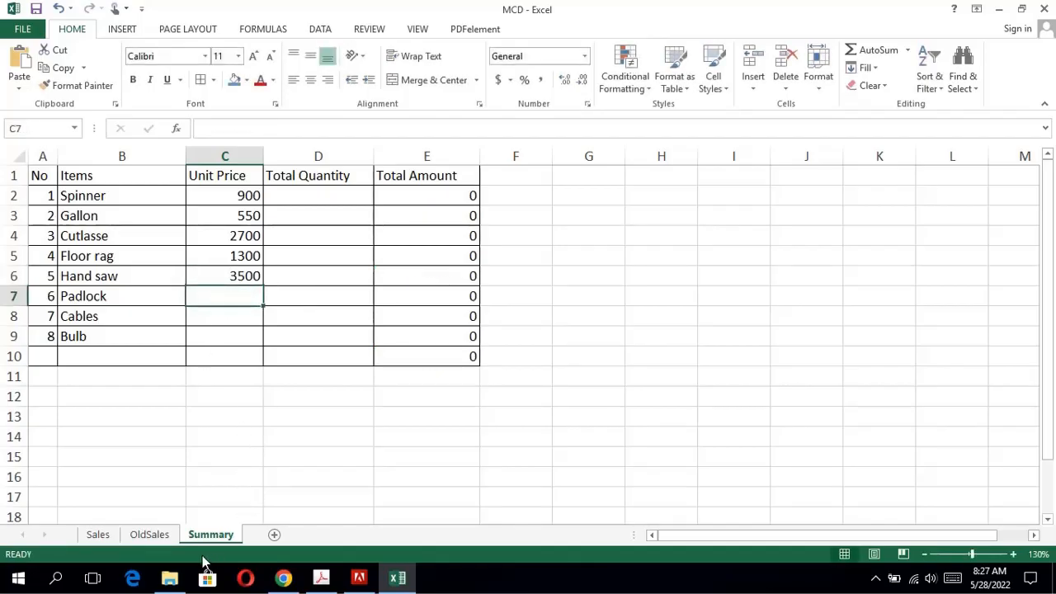
Find the first Padlock unit price in OldSales and link it in C7 of the Summary sheet with =OldSales!D17.
click(138, 534)
double_click(283, 459)
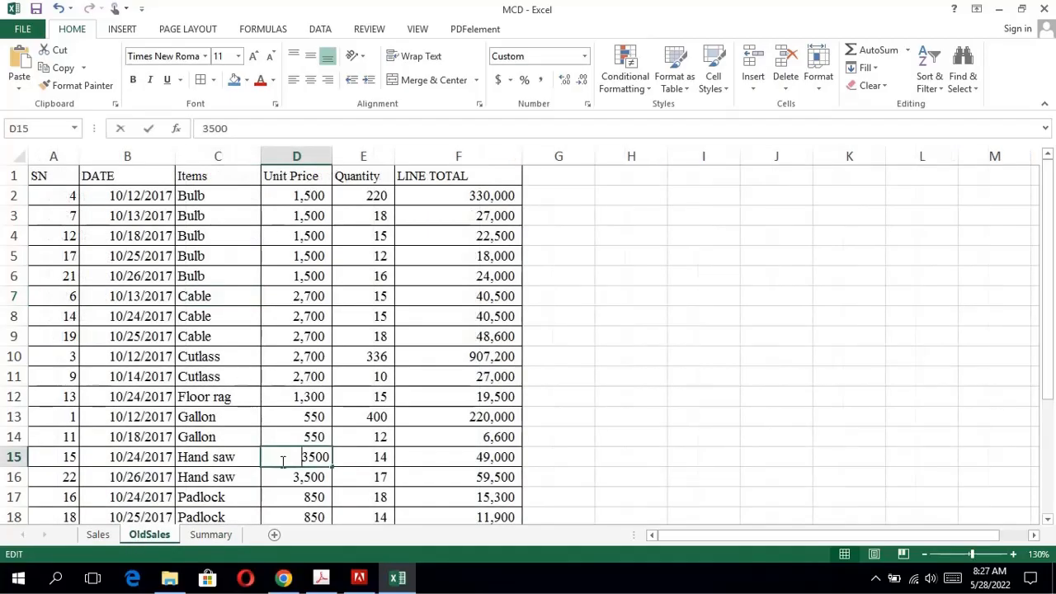
click(306, 497)
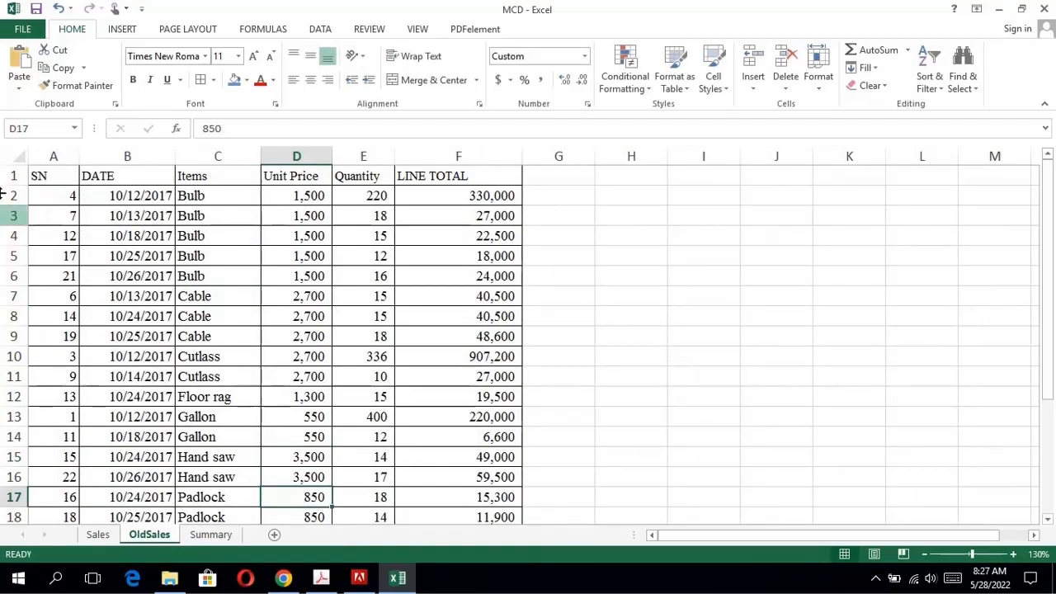
click(210, 535)
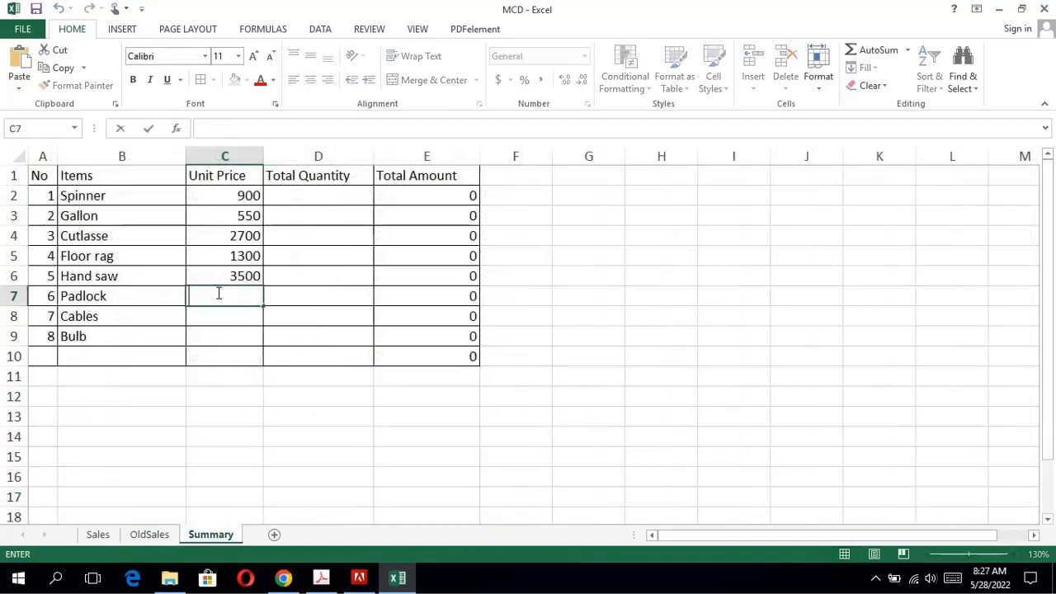
text(=OldSales!D)
text(17)
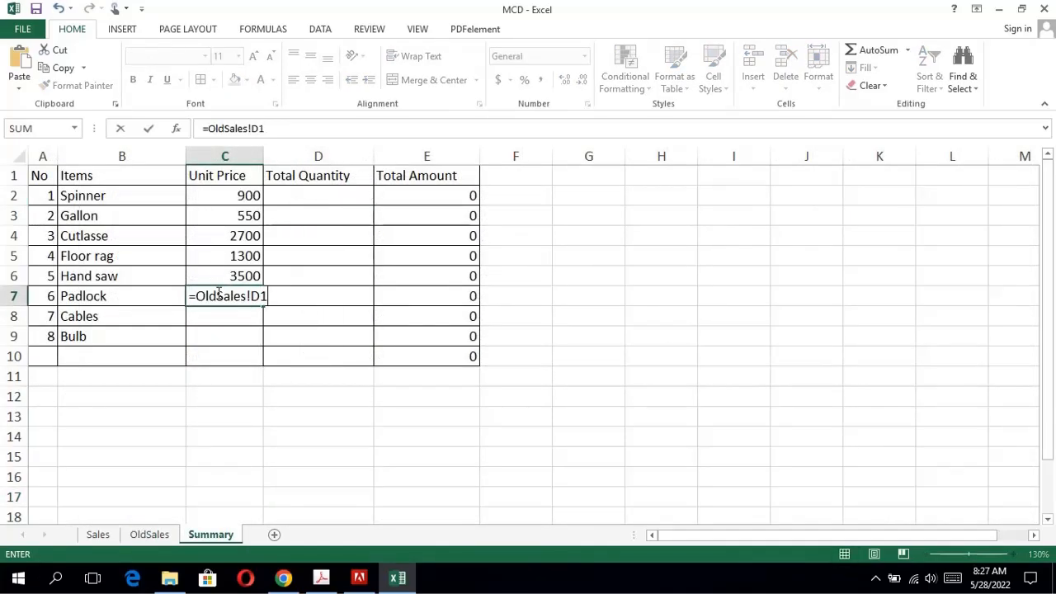
key(Return)
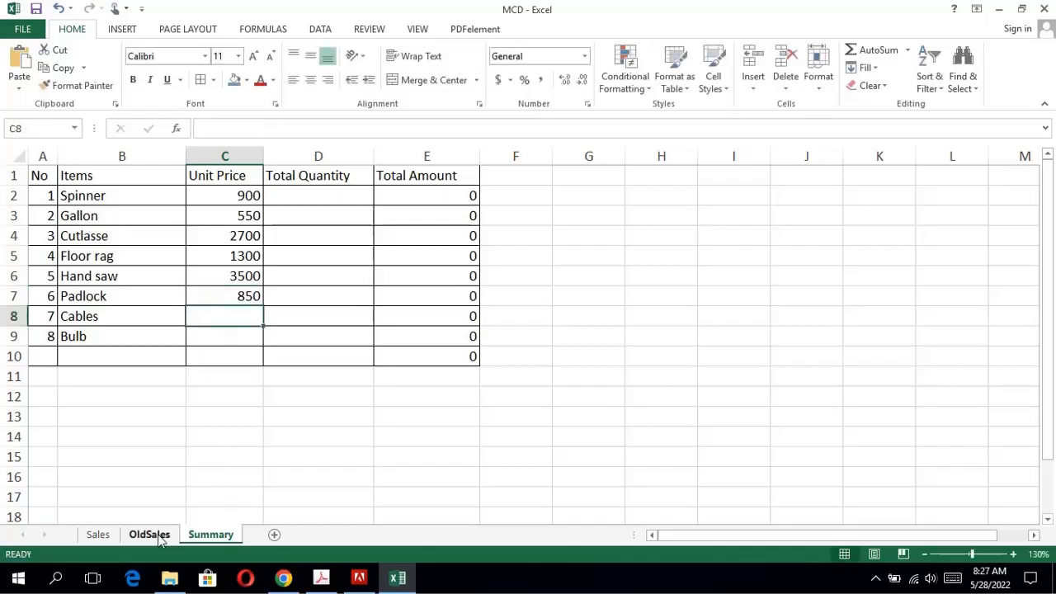
Find a Cable unit price in OldSales and link it in C8 of the Summary sheet with =OldSales!D8.
click(155, 537)
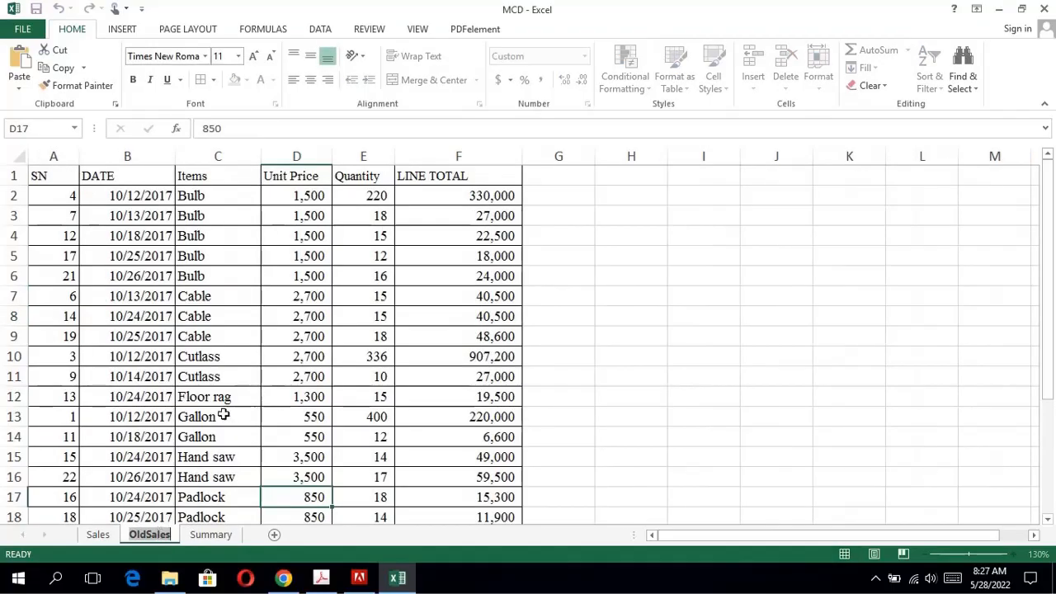
click(273, 310)
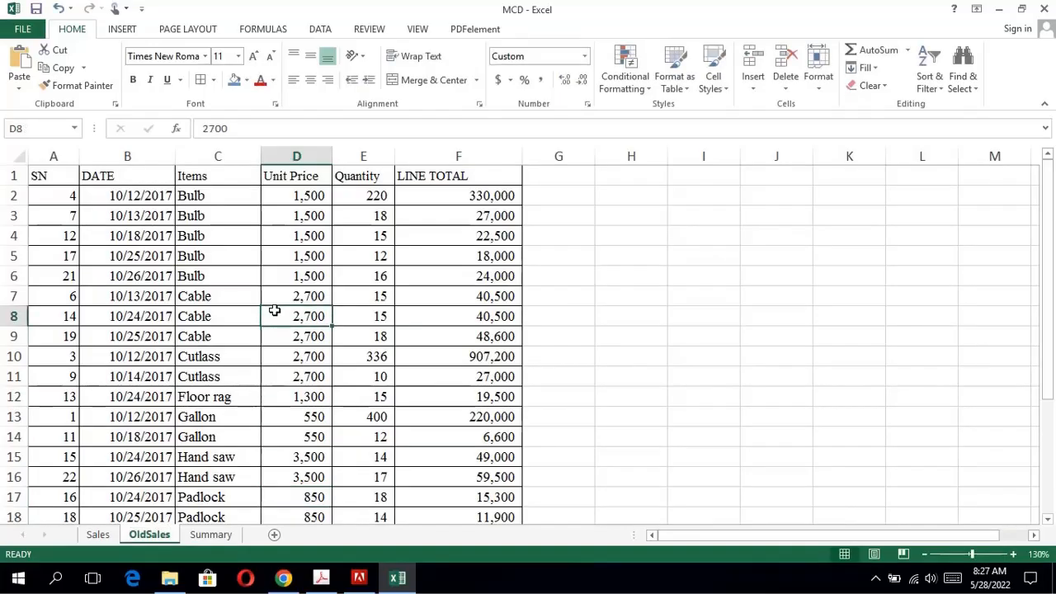
click(219, 537)
text(=OldSales!D)
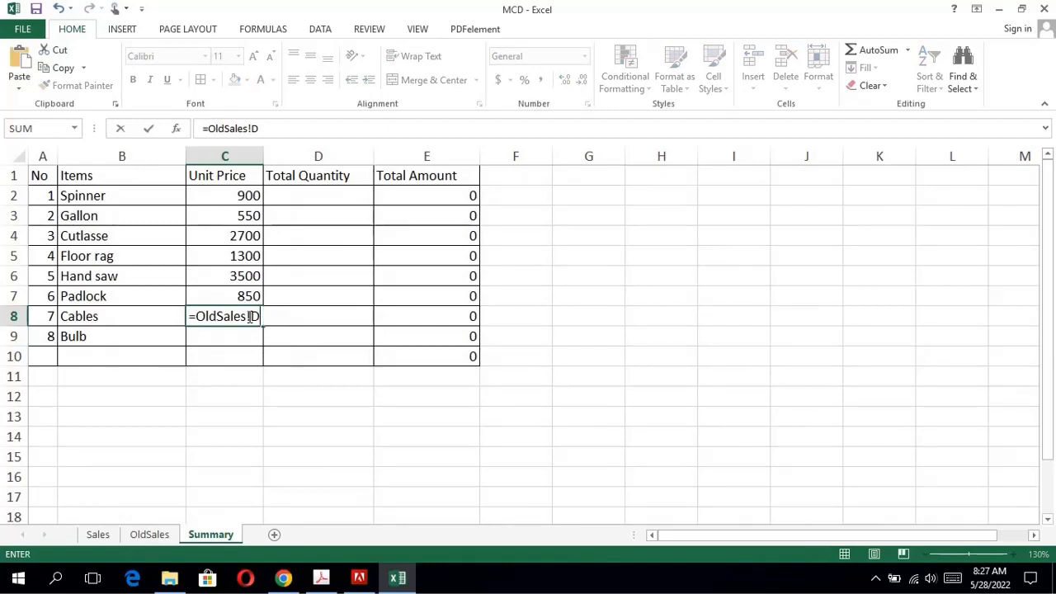
text(8)
key(Return)
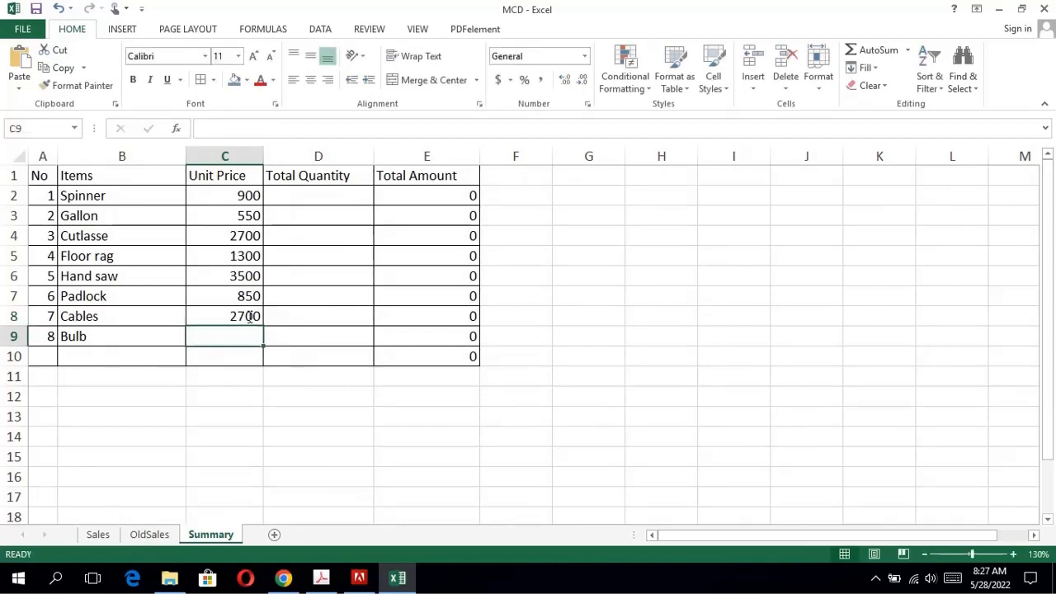
Find the first Bulb unit price in OldSales and link it in C9 of the Summary sheet as =OldSales!D2, accepting the formula correction.
click(165, 536)
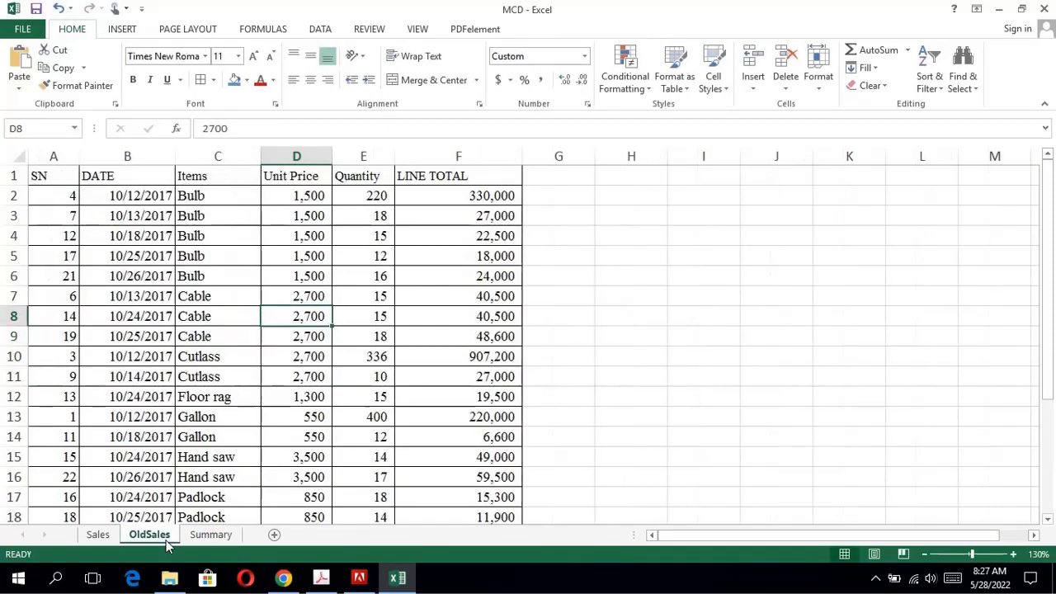
click(311, 202)
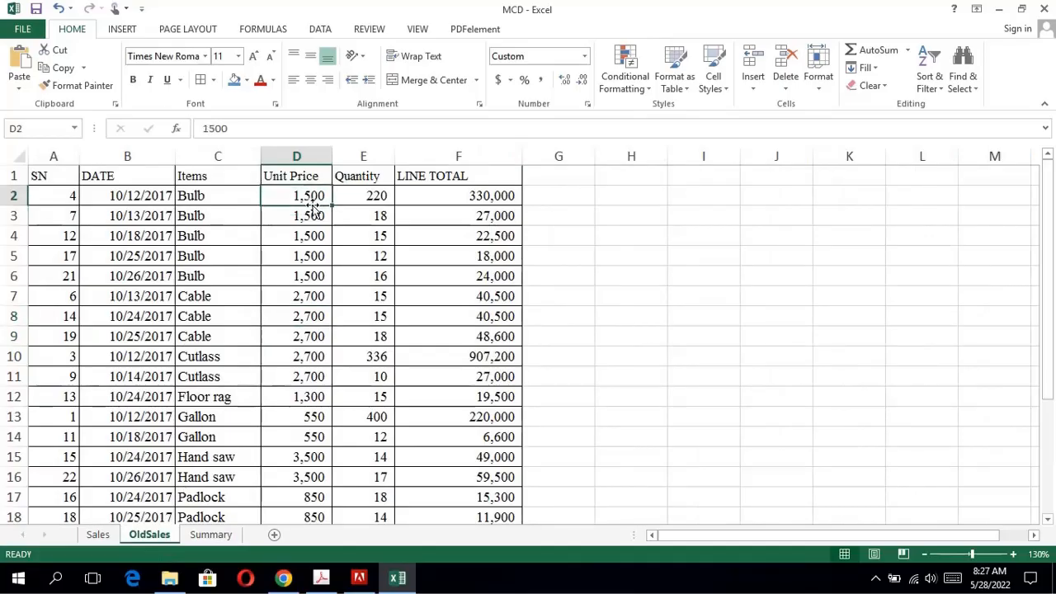
click(211, 535)
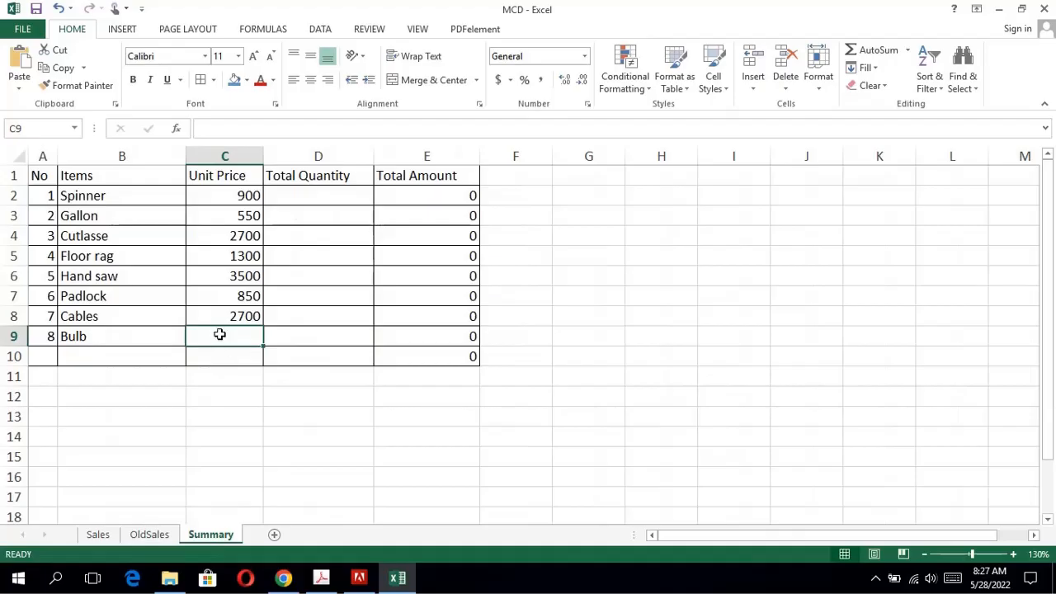
double_click(221, 335)
text(=)
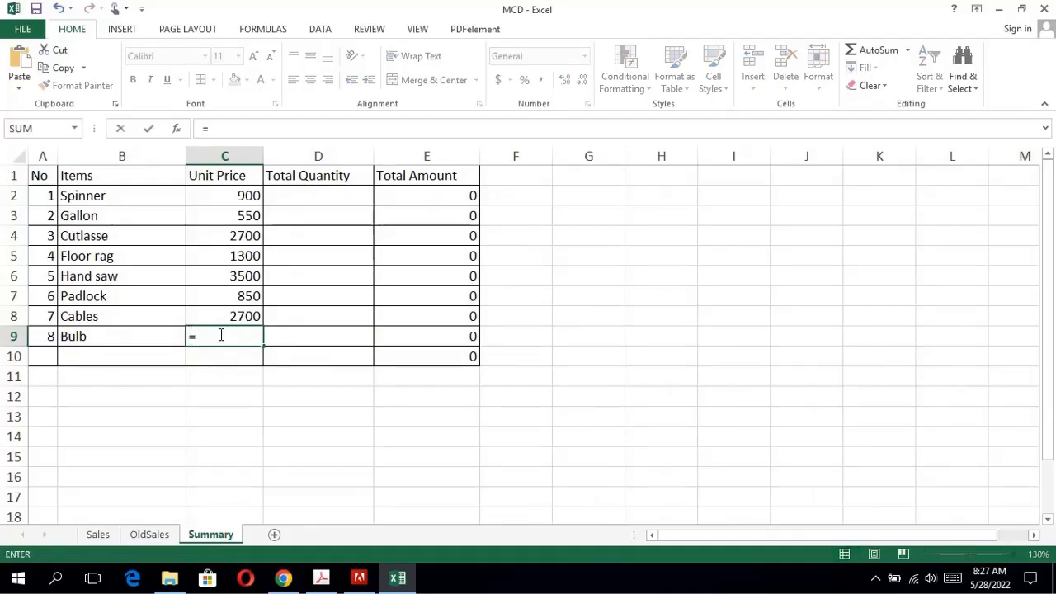
text(=OldSales!D2)
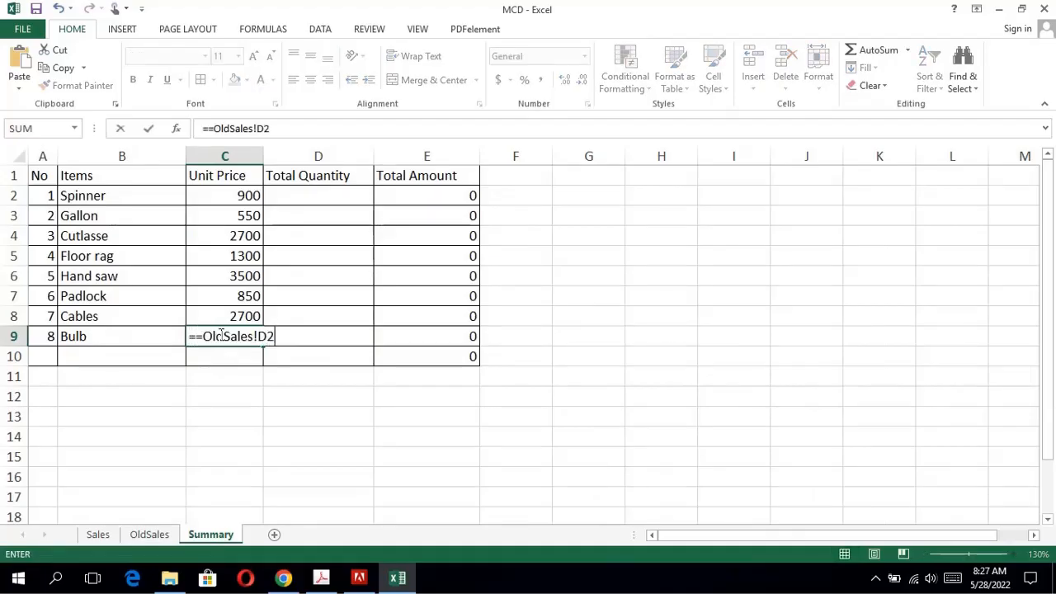
key(Return)
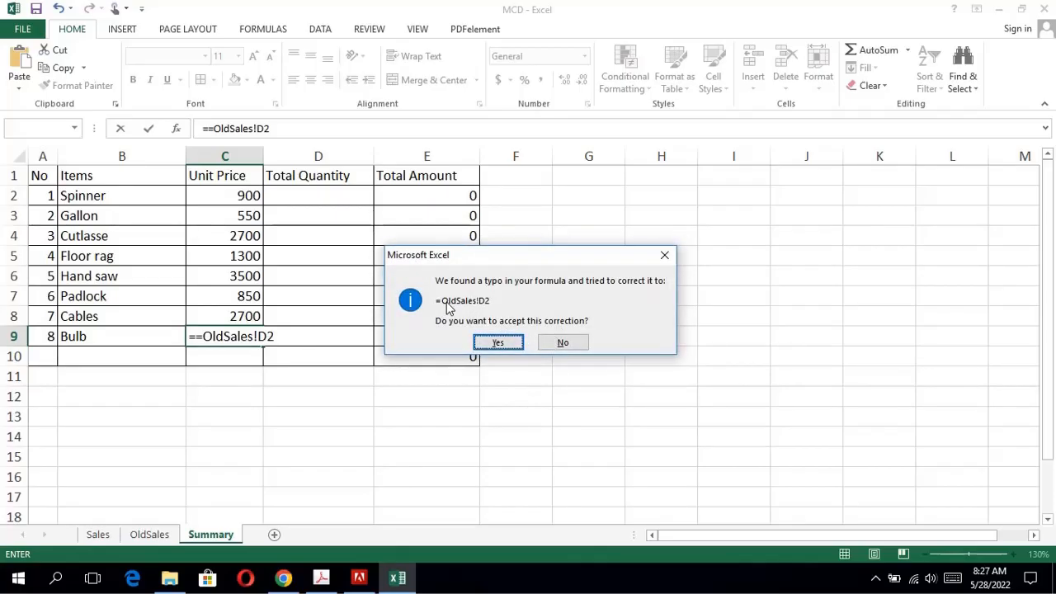
click(516, 345)
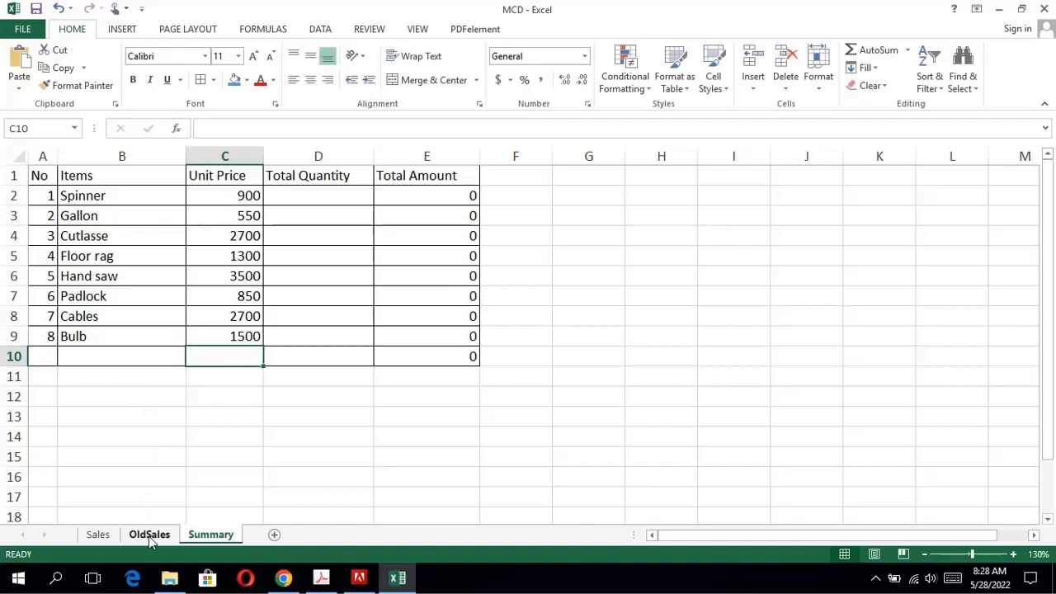
Recheck question 12 in the exam PDF and inspect the link formula in C2 of the Summary sheet.
click(322, 580)
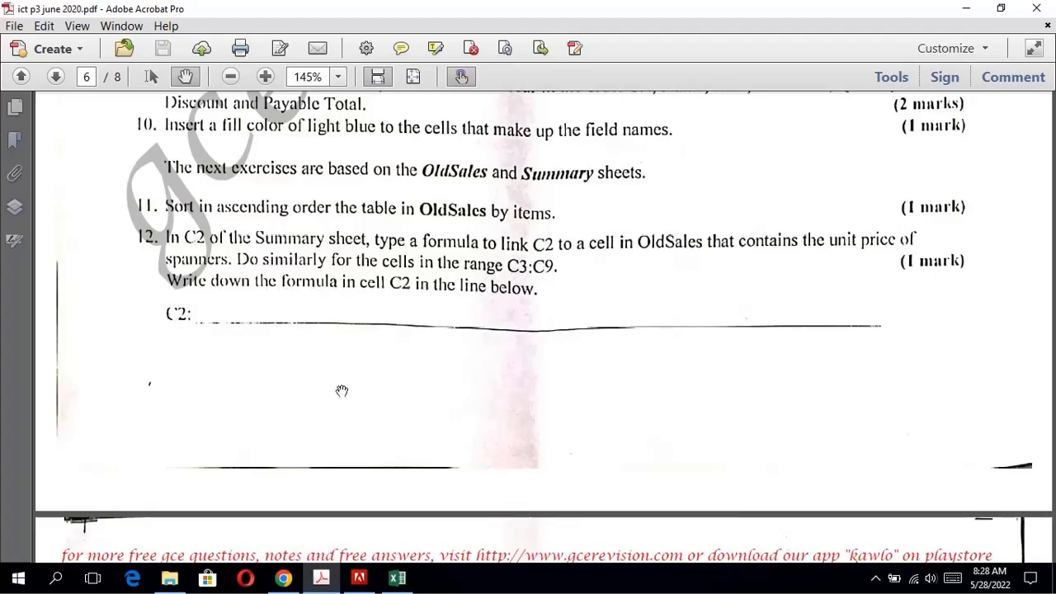
click(395, 582)
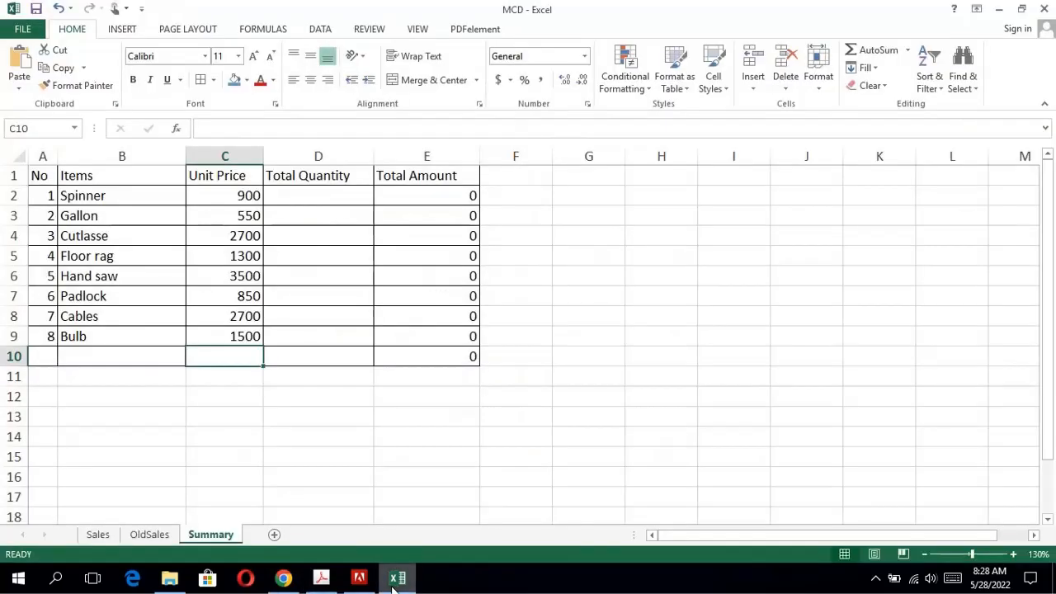
click(251, 198)
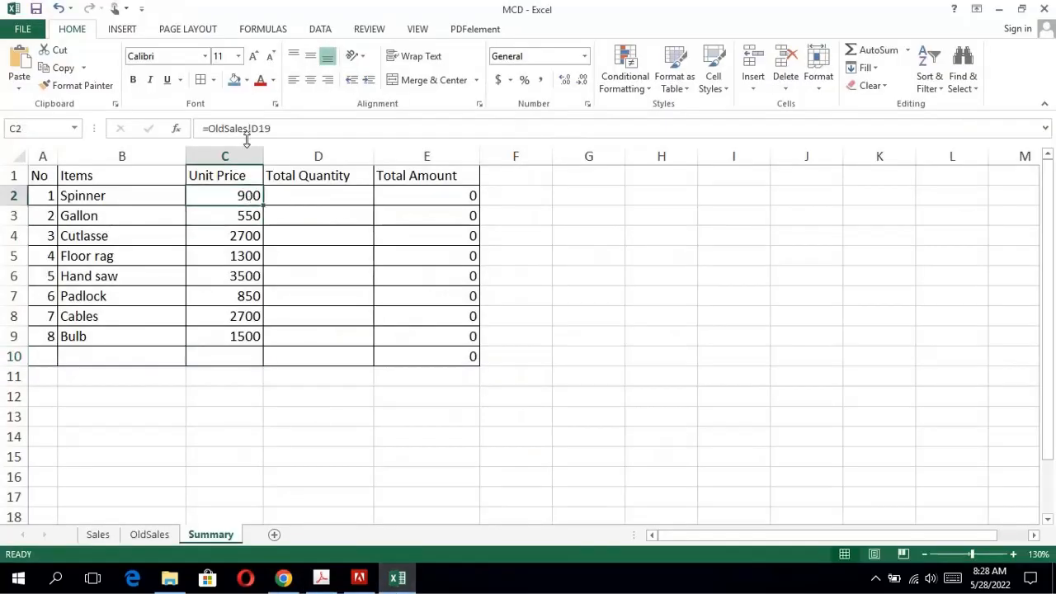
double_click(216, 194)
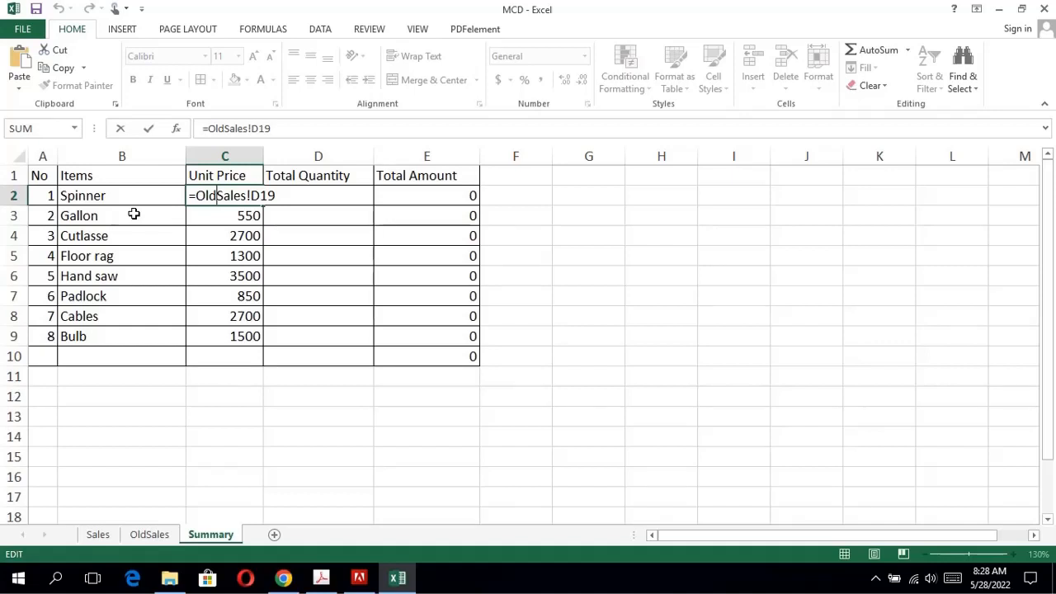
key(Return)
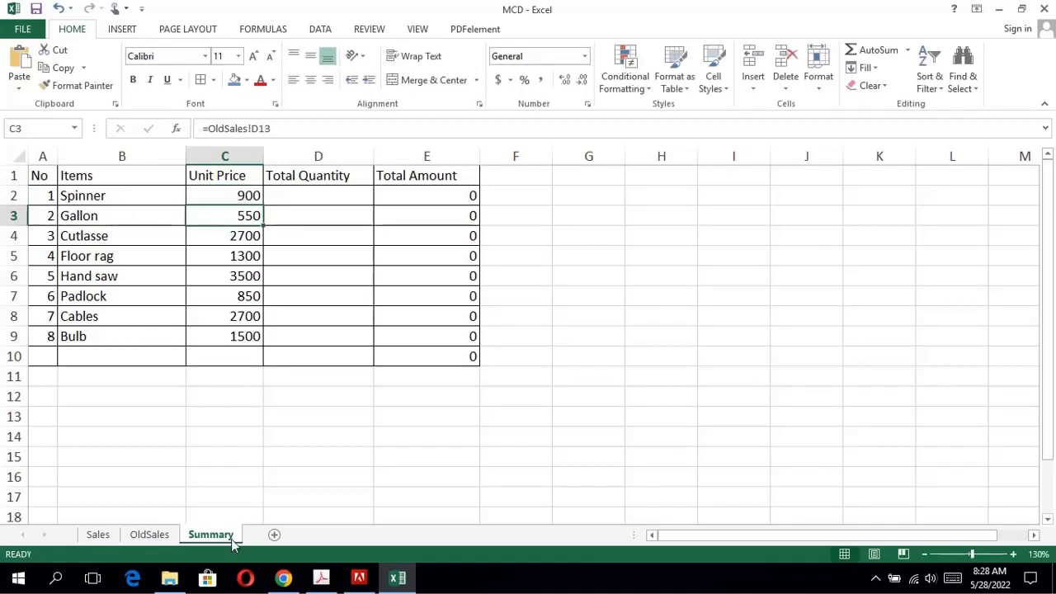
Switch to the exam PDF and read question 13 about the total quantity formulas for D2:D9 of the Summary sheet.
click(323, 579)
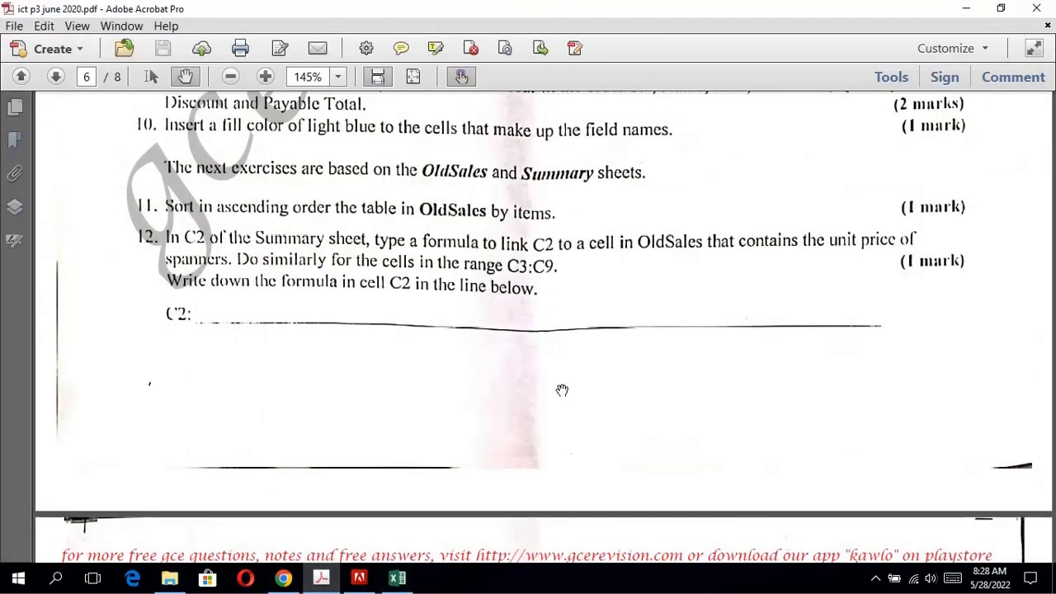
scroll(562, 392, down, 8)
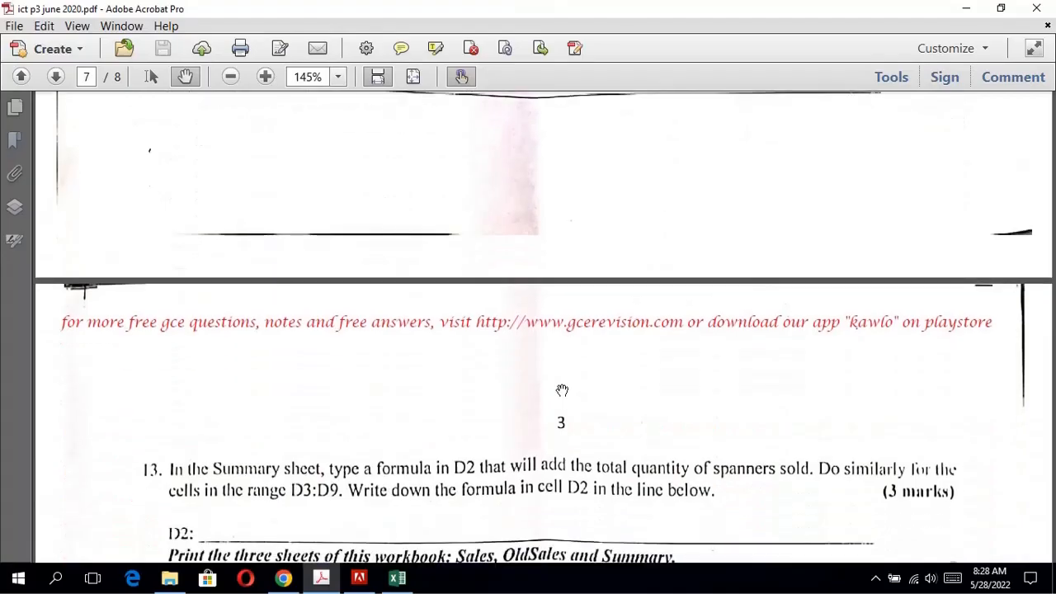
scroll(562, 392, down, 3)
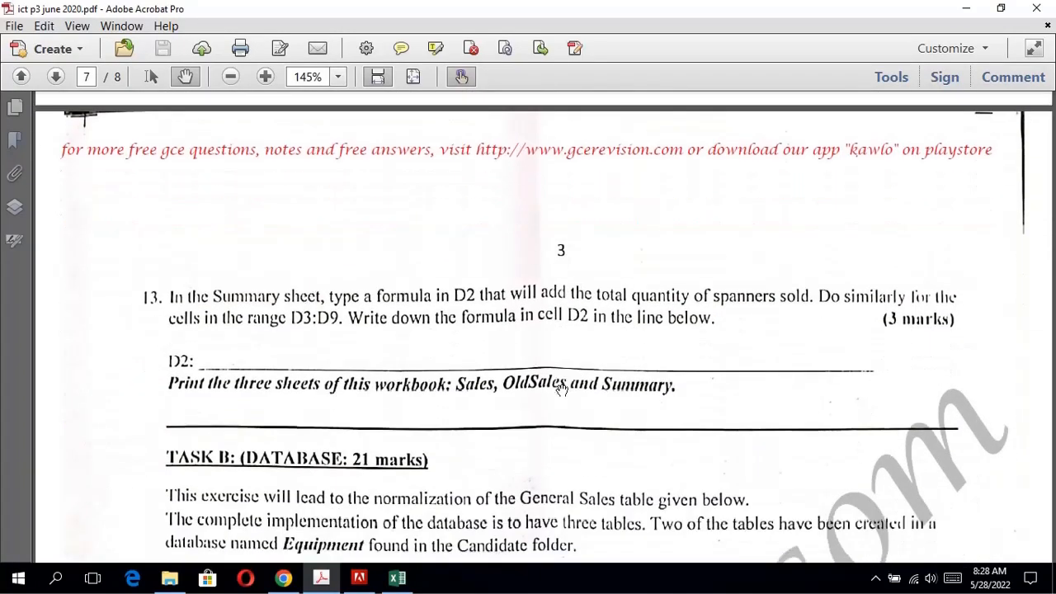
scroll(562, 390, down, 1)
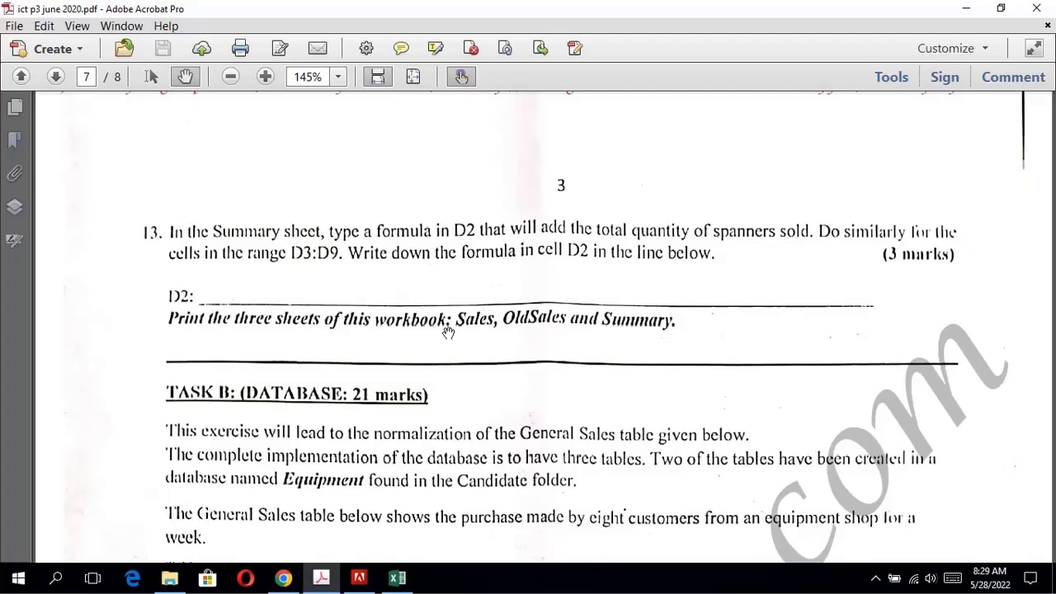
Check the Spinner quantities in OldSales in the MCD workbook and begin a formula in D2 of the Summary sheet with =SUMIF(.
click(397, 577)
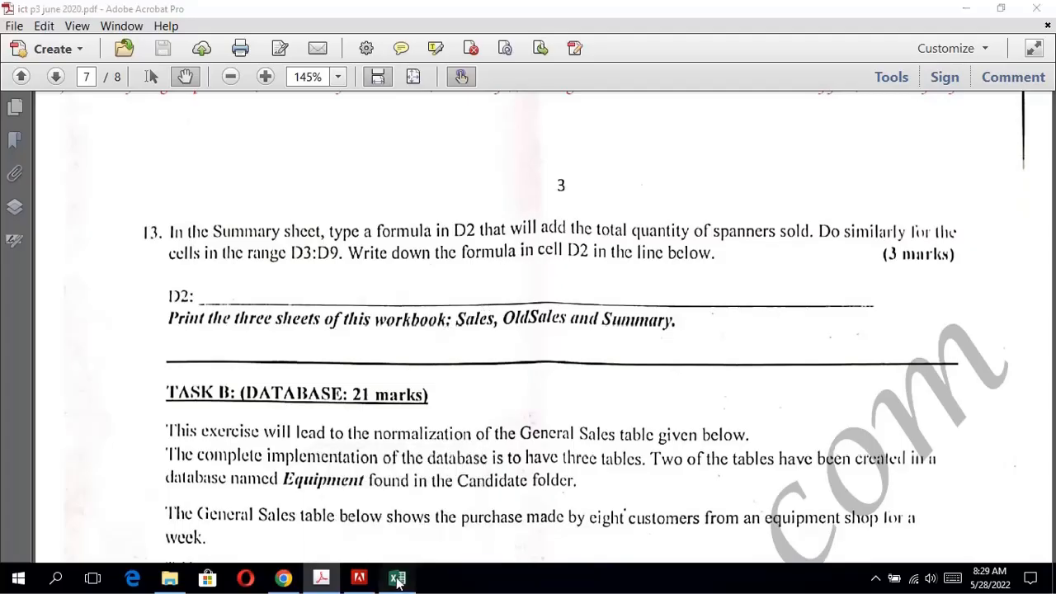
click(313, 194)
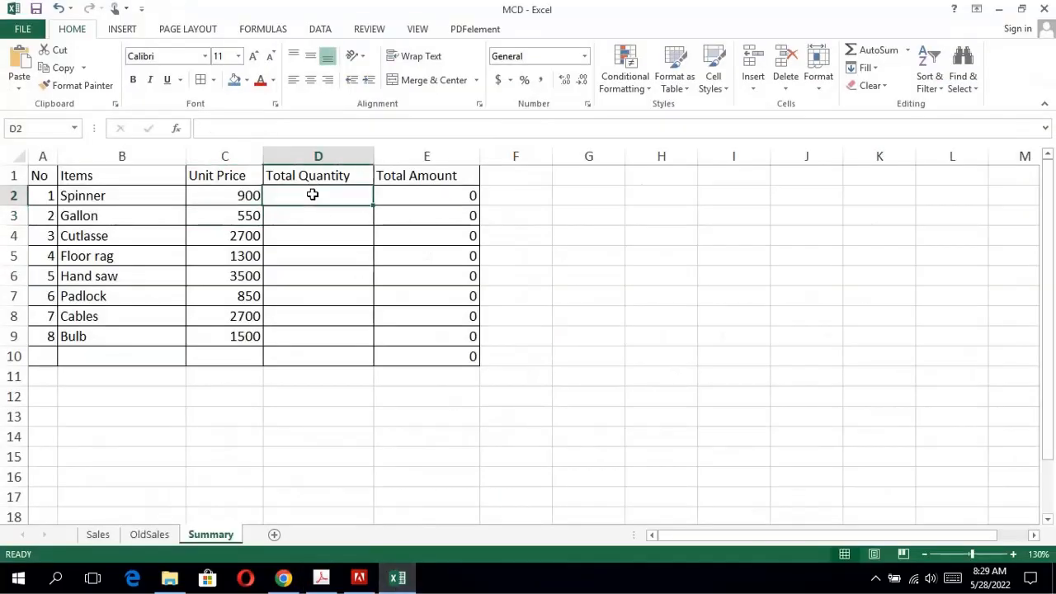
click(149, 535)
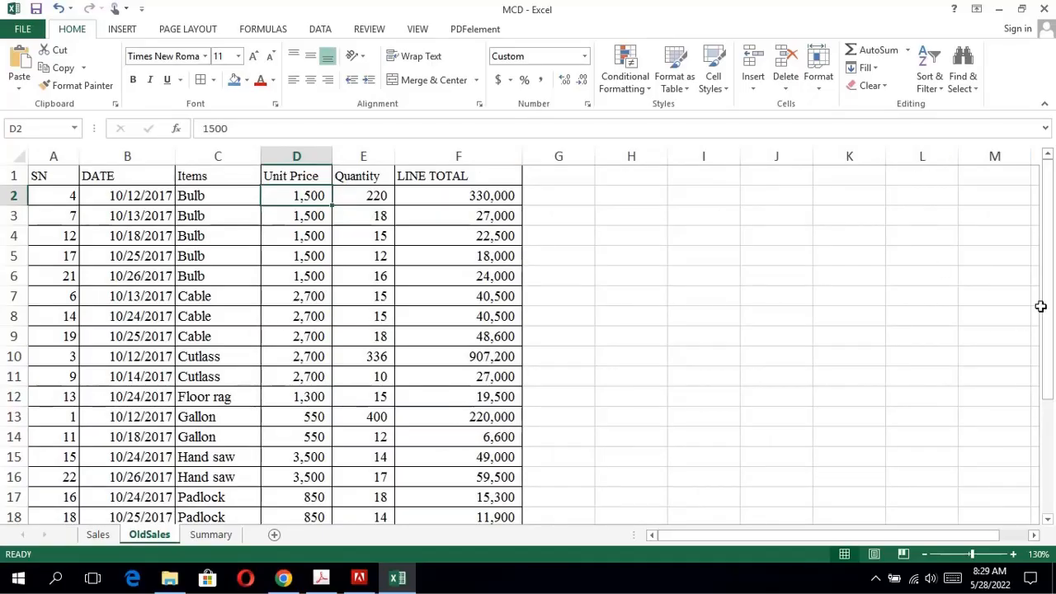
drag(1048, 284, 949, 450)
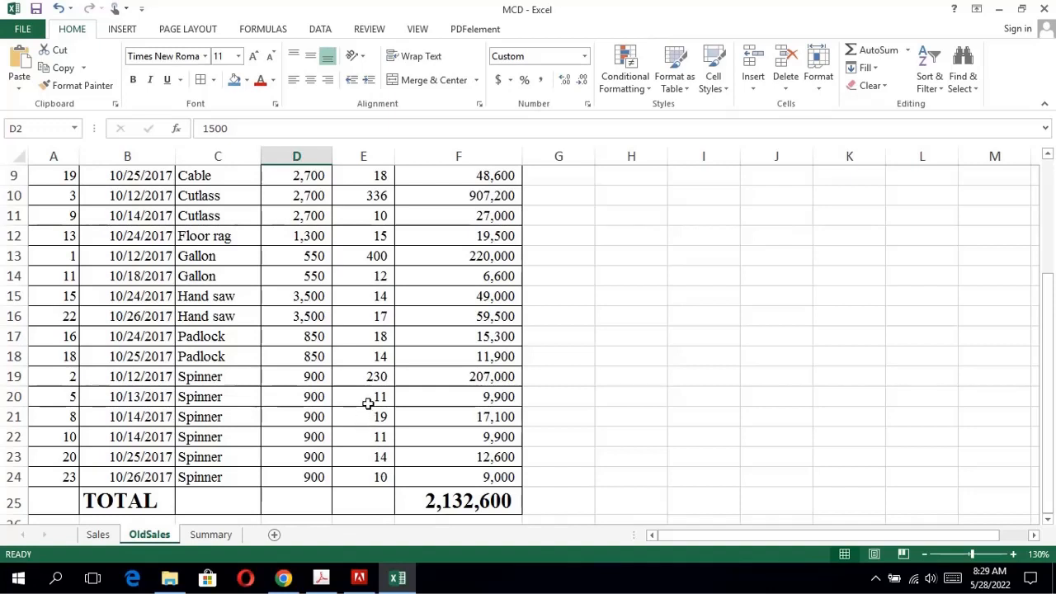
click(211, 535)
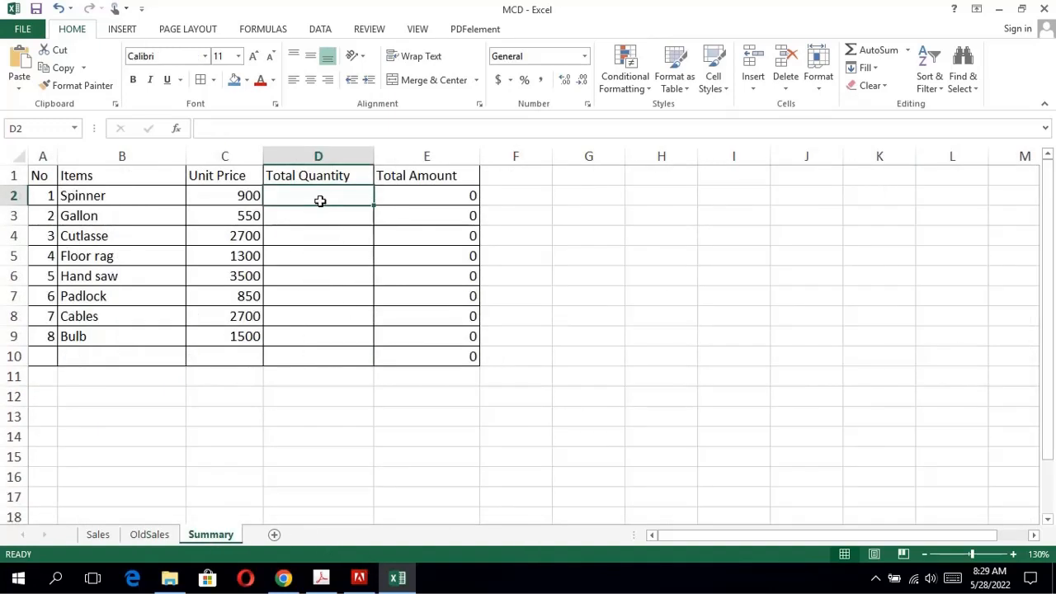
text(=)
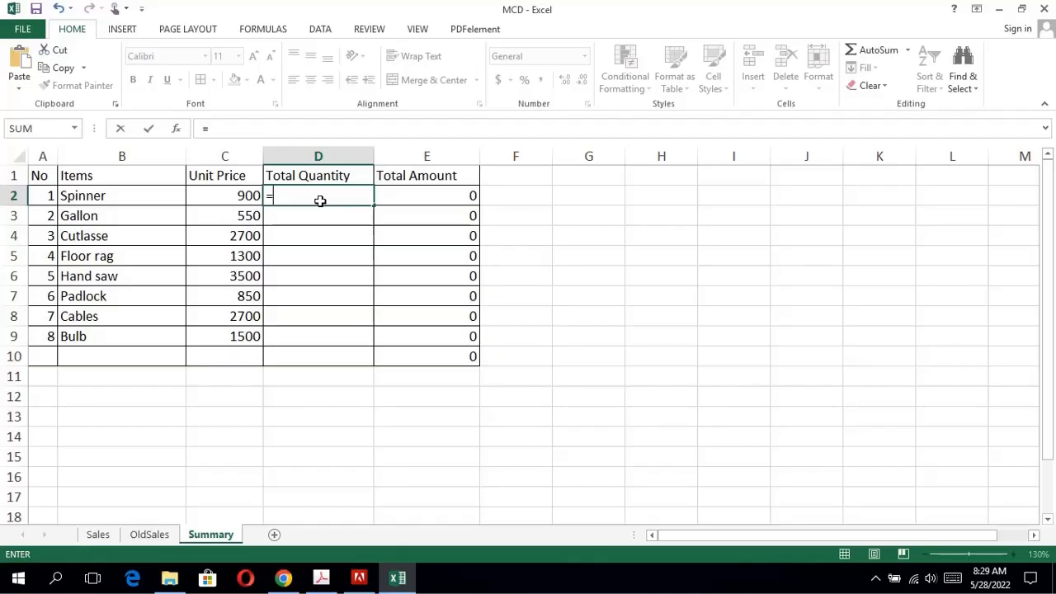
text(SUM)
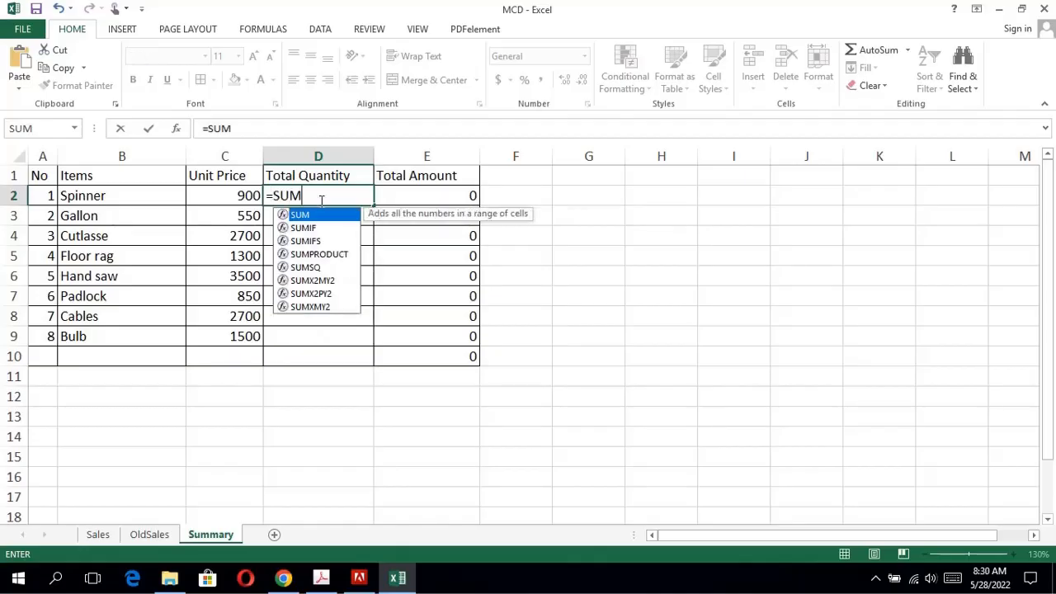
text(IF()
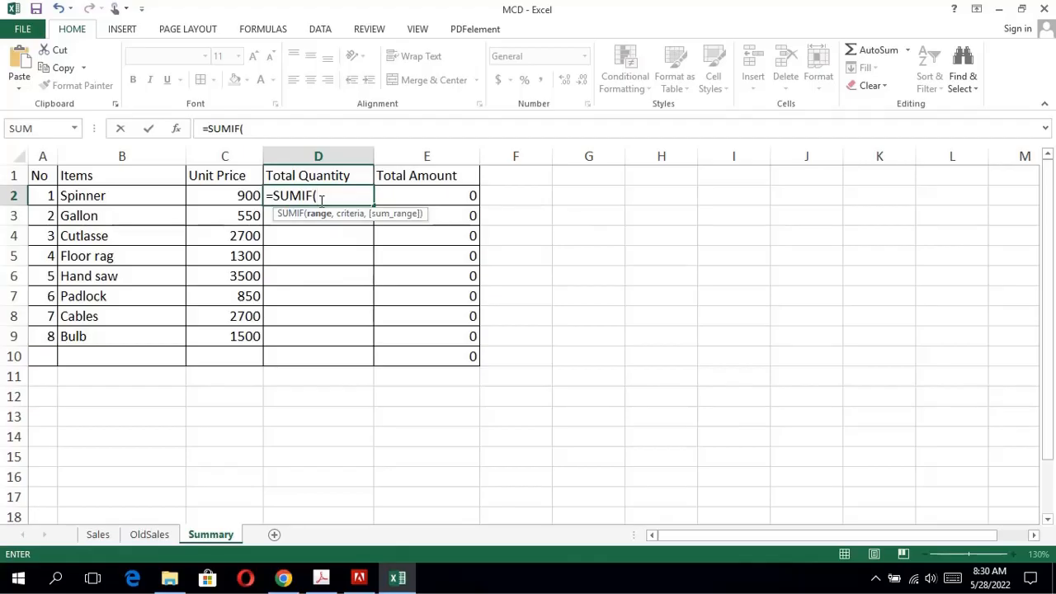
Consult the OldSales table and question 13 for the SUMIF range, and erase the inserted sheet reference from the formula in D2.
click(158, 536)
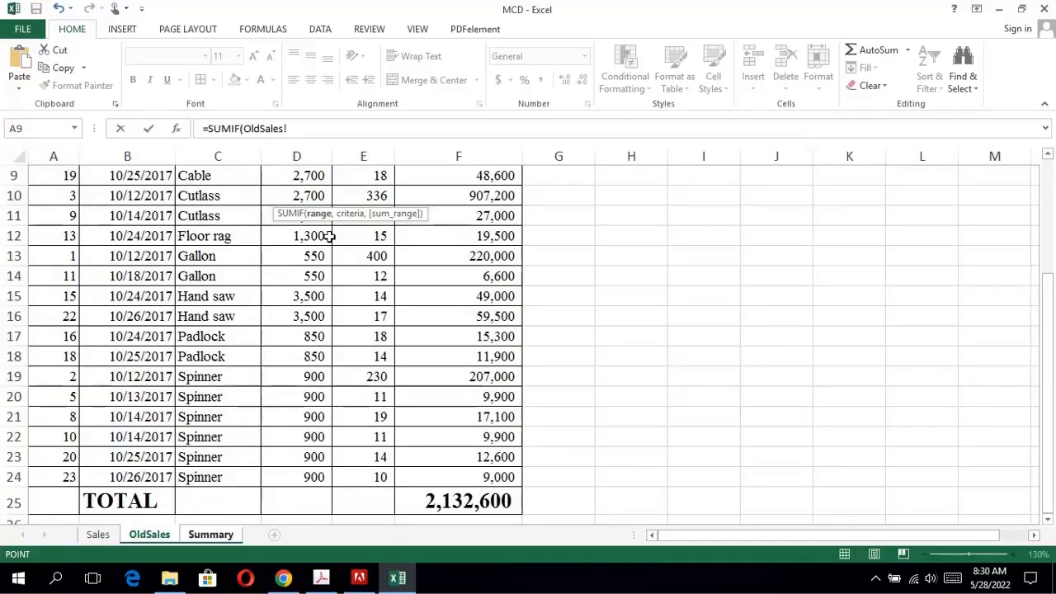
drag(1052, 359, 1009, 194)
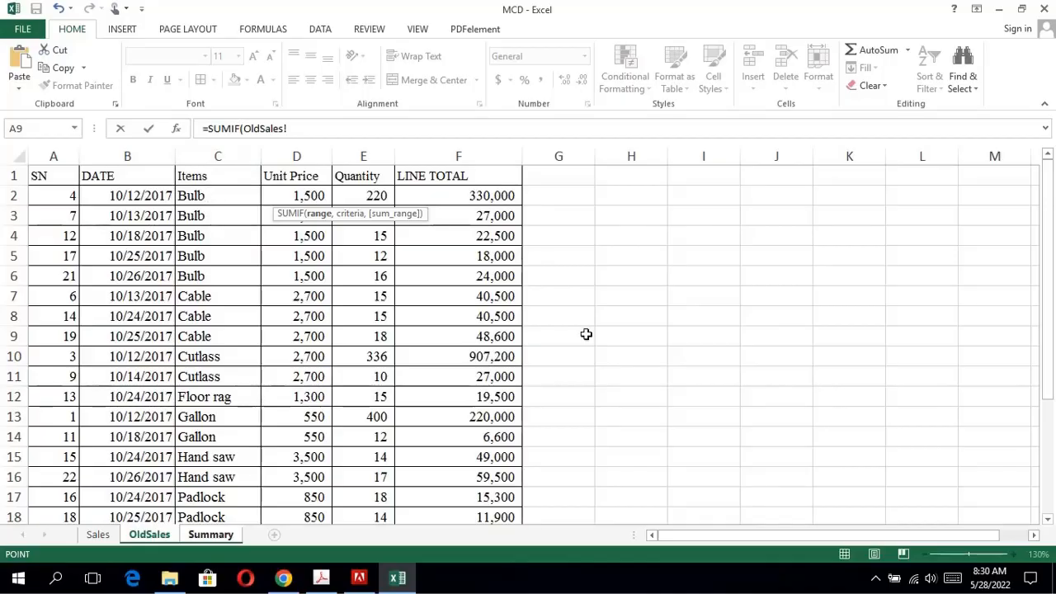
drag(1048, 275, 974, 449)
click(392, 584)
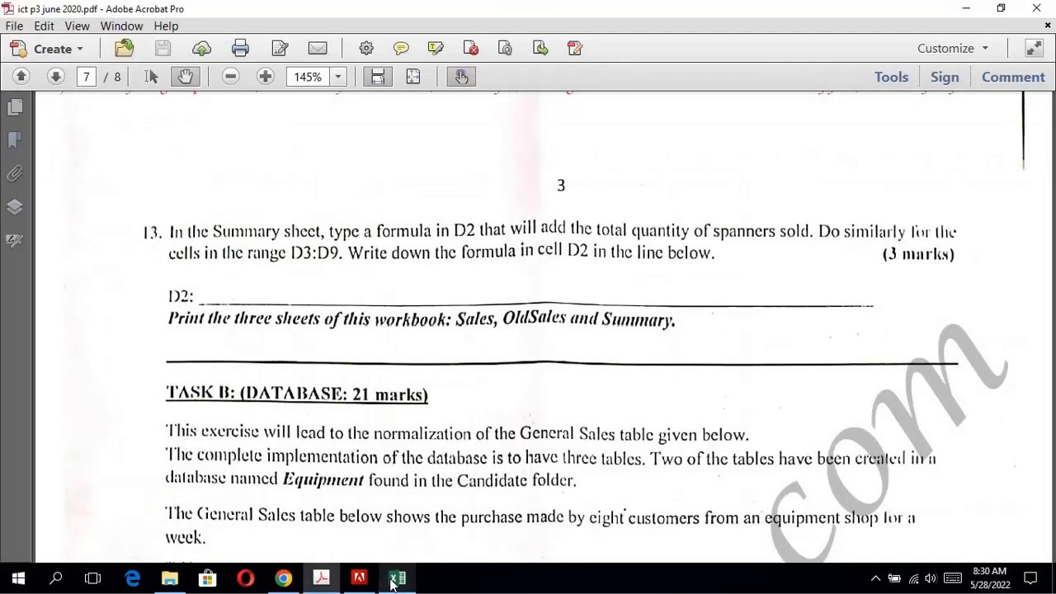
click(396, 583)
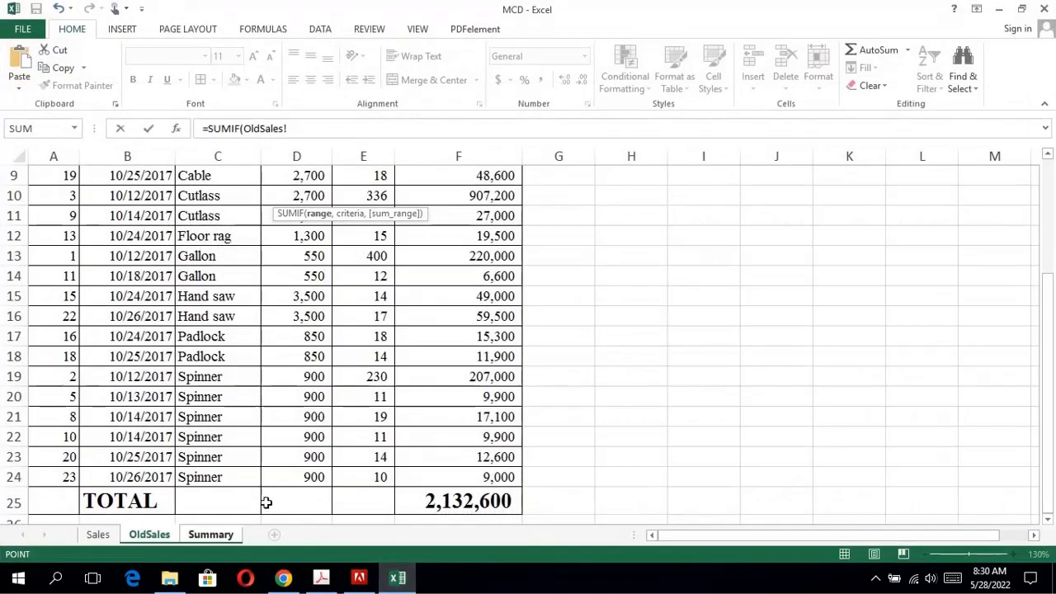
click(232, 536)
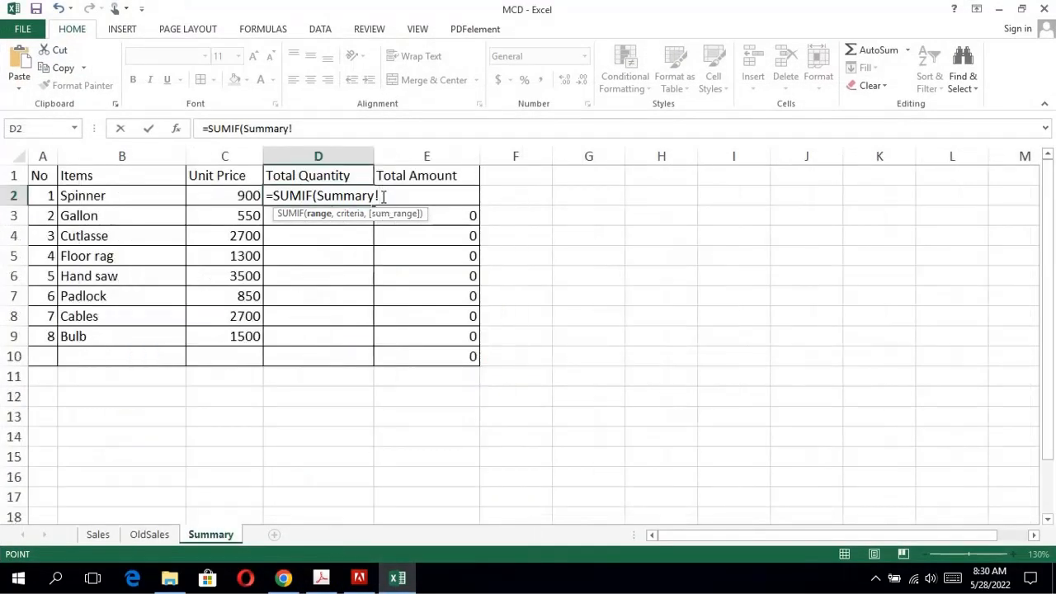
key(BackSpace)
key(BackSpace)
key(BackSpace)
key(BackSpace)
key(BackSpace)
key(BackSpace)
key(BackSpace)
key(BackSpace)
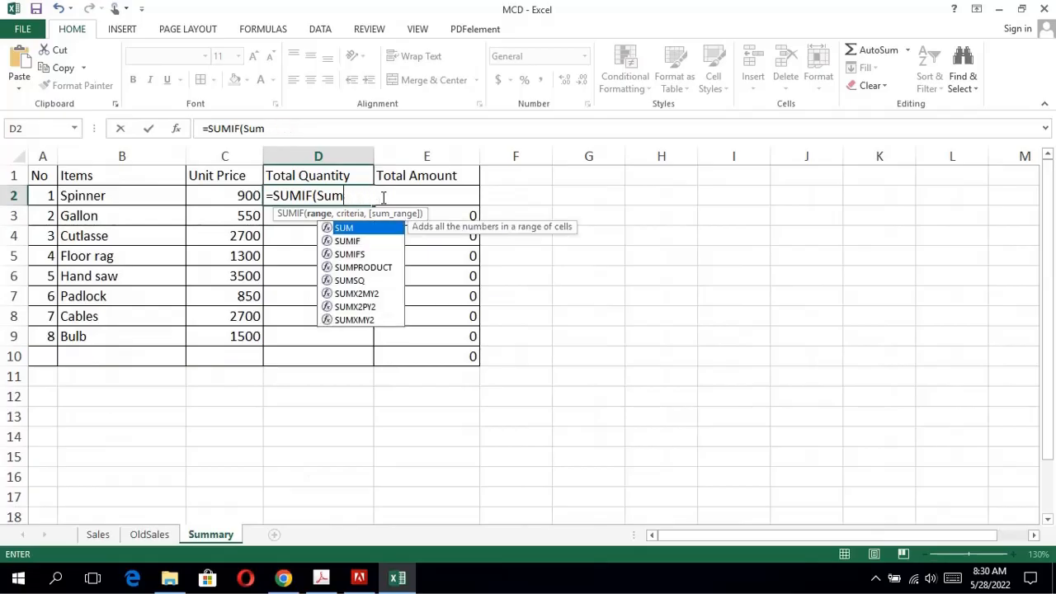
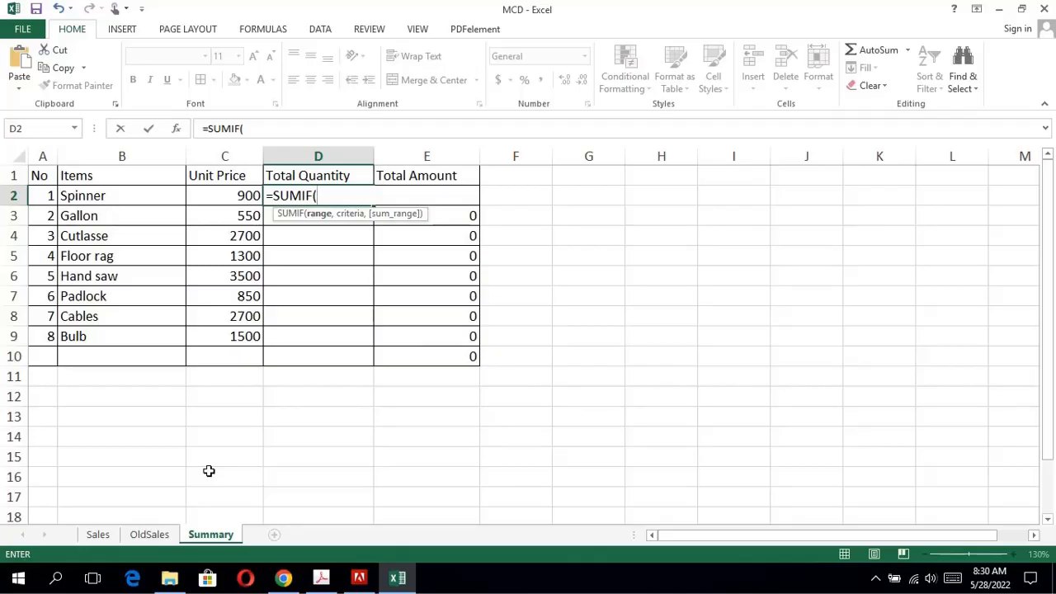
Add the SUMIF range =OldSales!C2:=OldSales!C24 to the formula in D2 of the Summary sheet.
text(=OldSales!D)
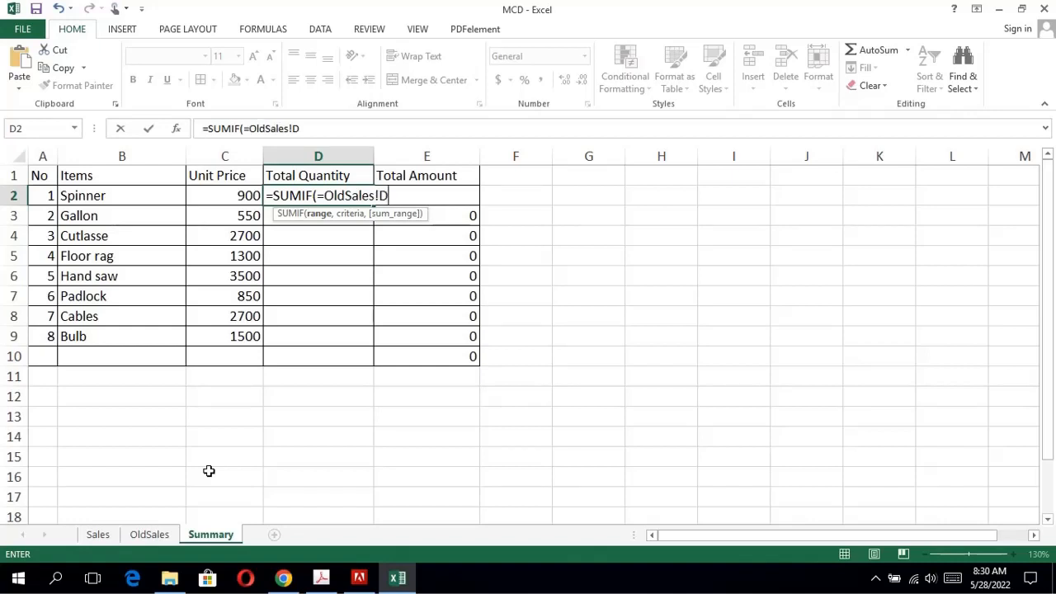
key(BackSpace)
text(C2:)
text(=OldSales!D)
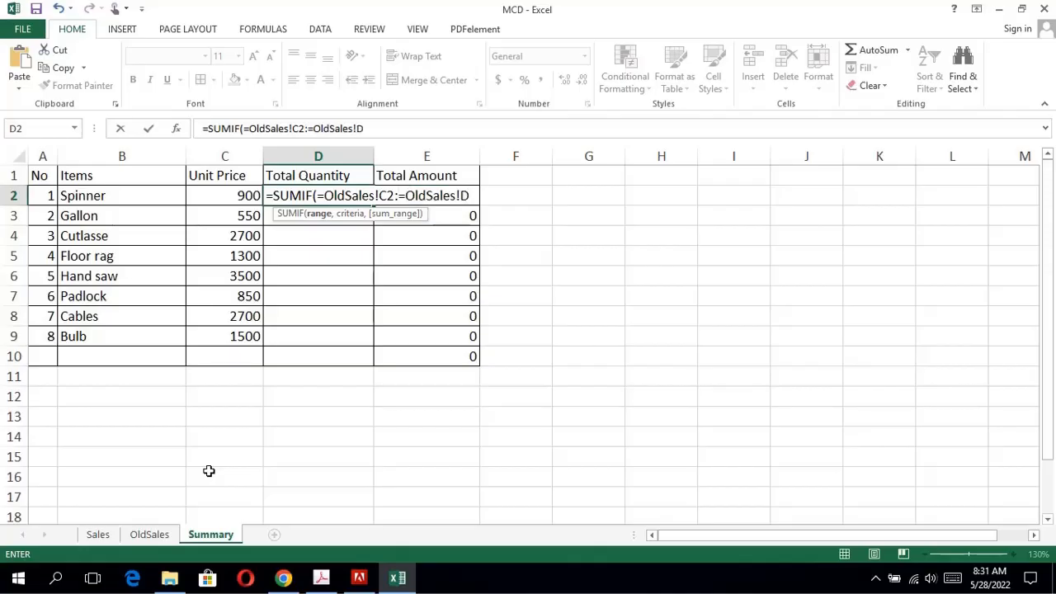
key(BackSpace)
text(C24, "s)
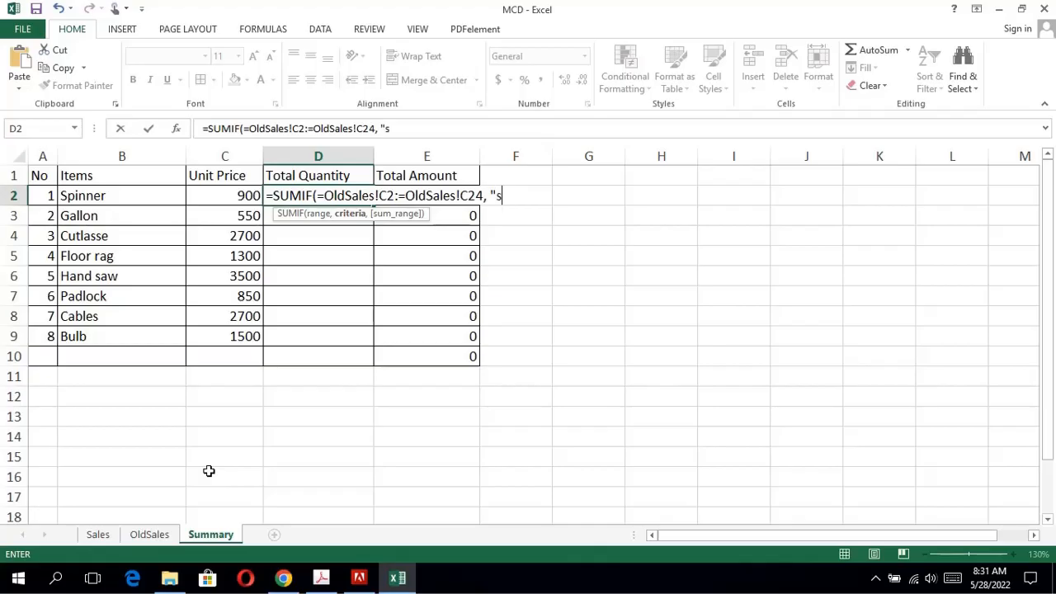
Try to use the item cell B2 as the SUMIF criterion in D2, and erase that reference again.
key(BackSpace)
text(=)
click(113, 196)
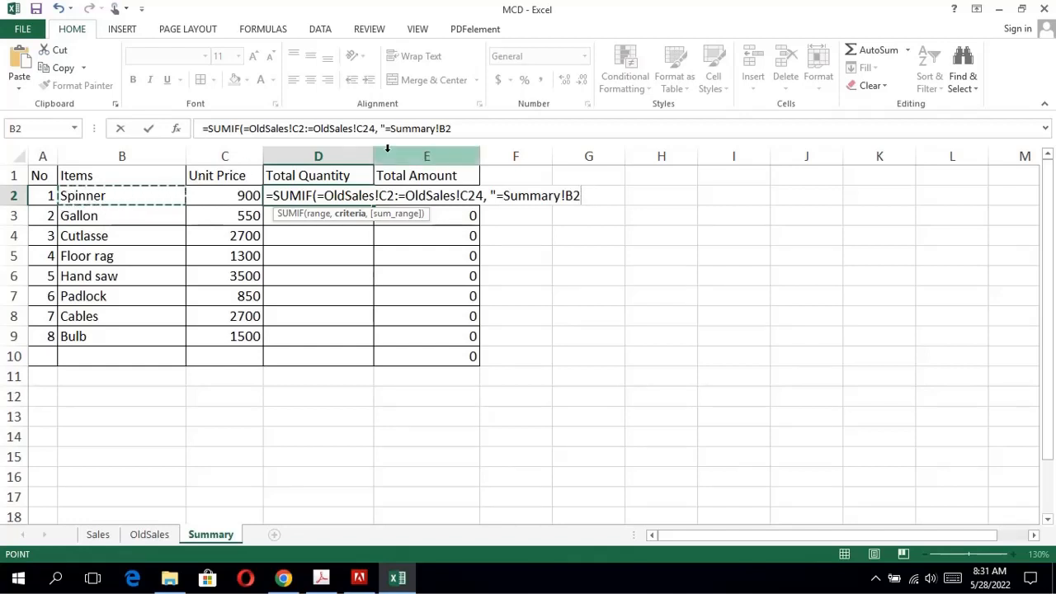
click(567, 195)
key(BackSpace)
key(BackSpace)
key(BackSpace)
key(BackSpace)
key(BackSpace)
key(BackSpace)
key(BackSpace)
key(BackSpace)
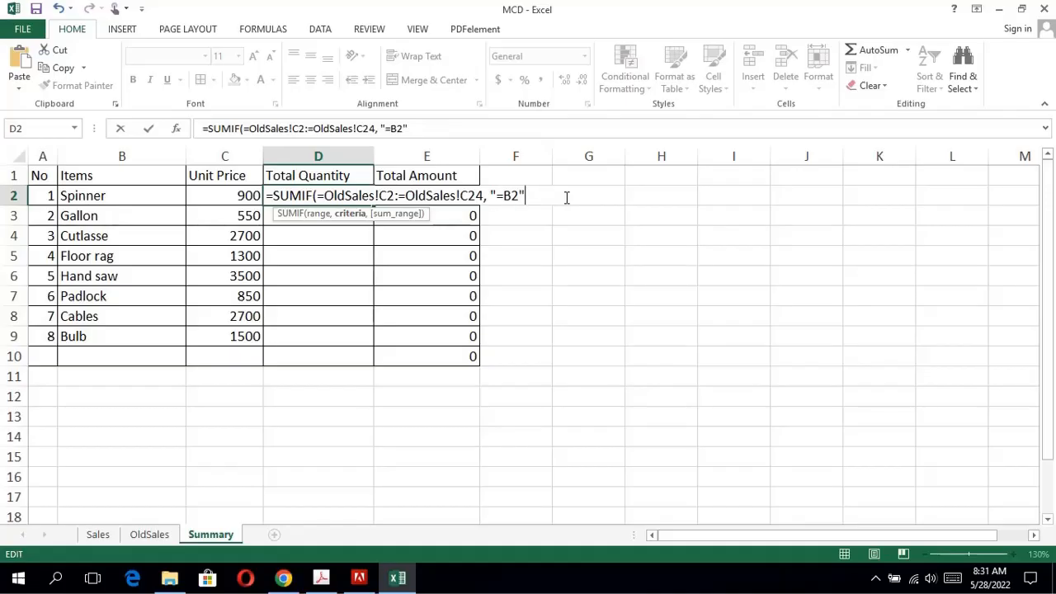
key(BackSpace)
key(BackSpace)
key(BackSpace)
Enter "=Spinner" as the SUMIF criterion in the D2 formula.
text(+)
text(Sp)
text(in)
text(ne)
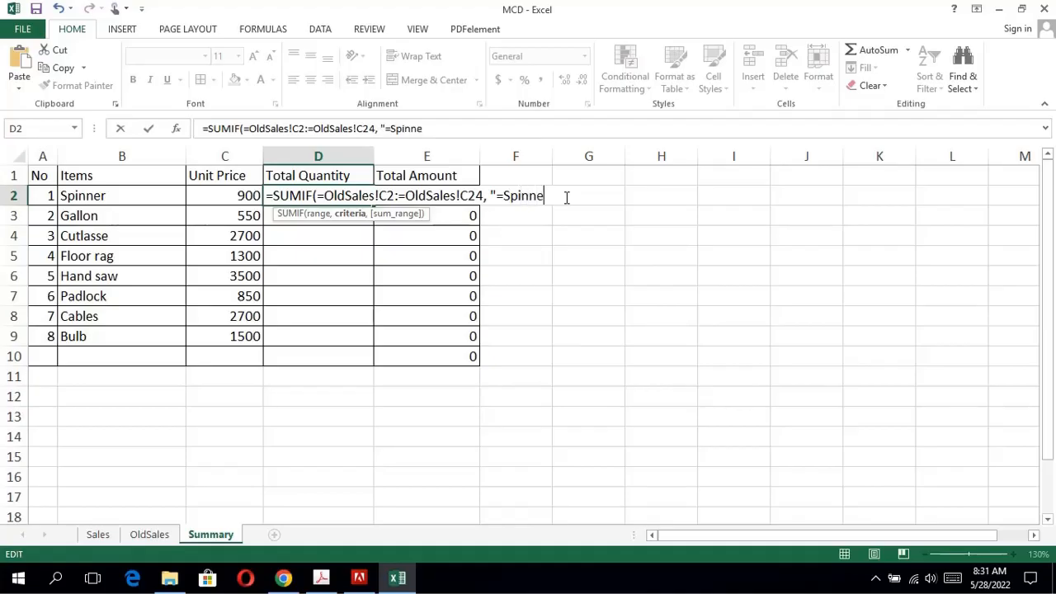
text(r",)
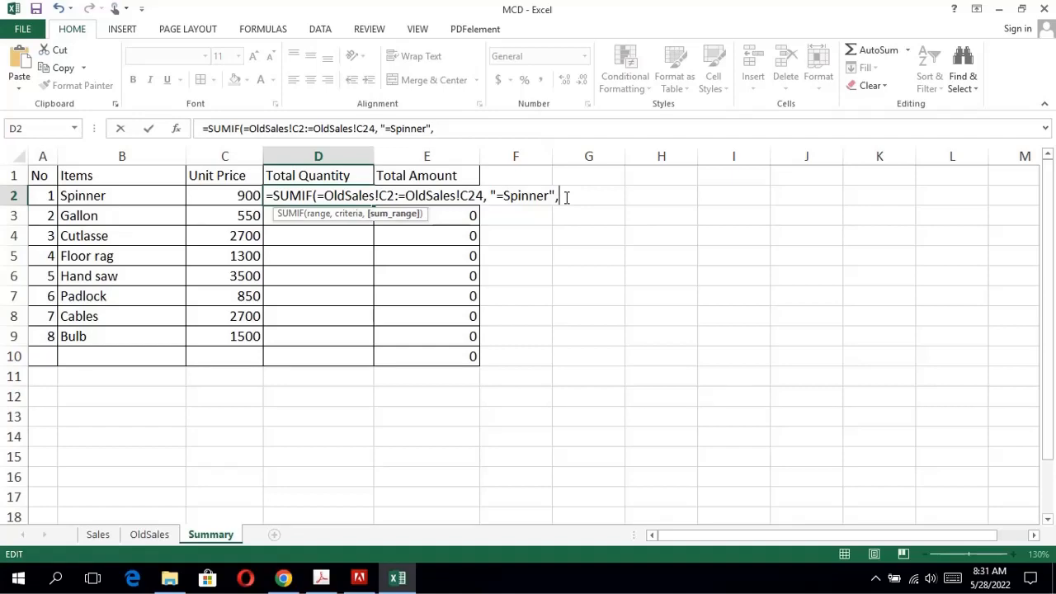
Consult the Quantity column of the OldSales table for the sum range, and erase the inserted sheet reference from the D2 formula.
click(121, 537)
scroll(368, 335, down, 3)
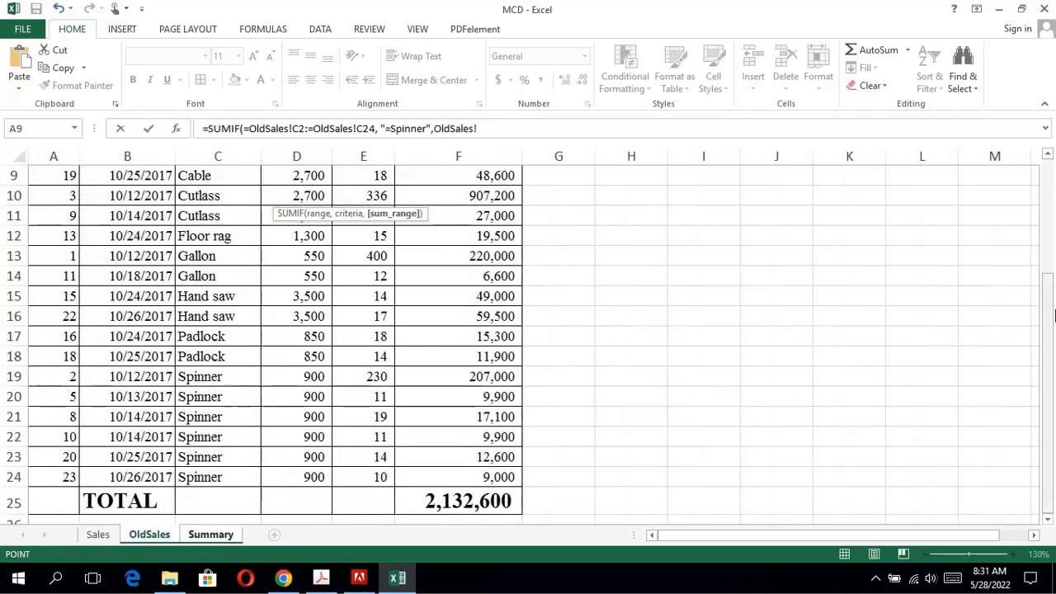
drag(1055, 313, 957, 153)
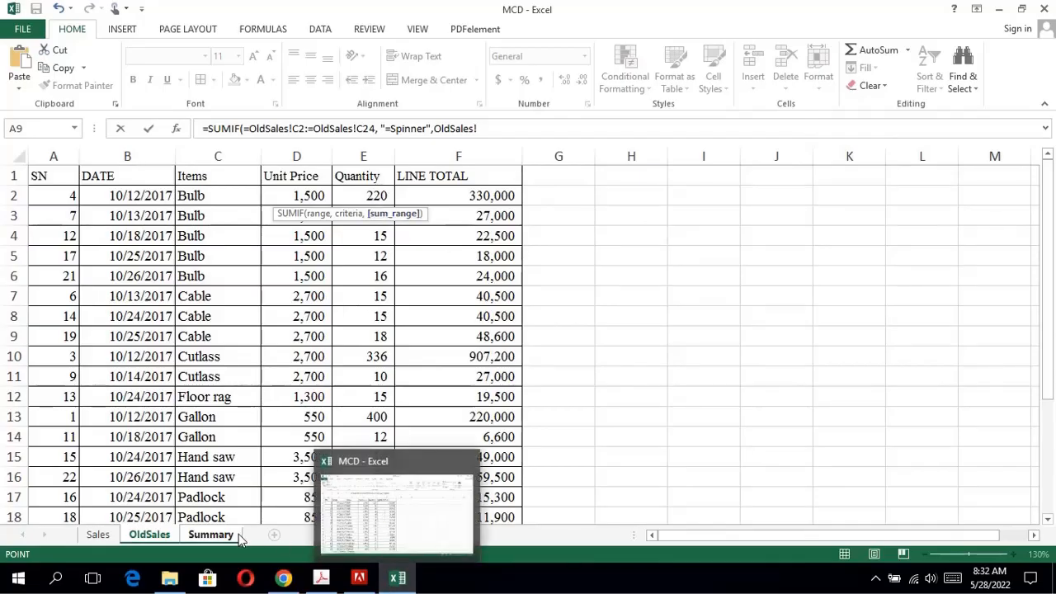
click(235, 535)
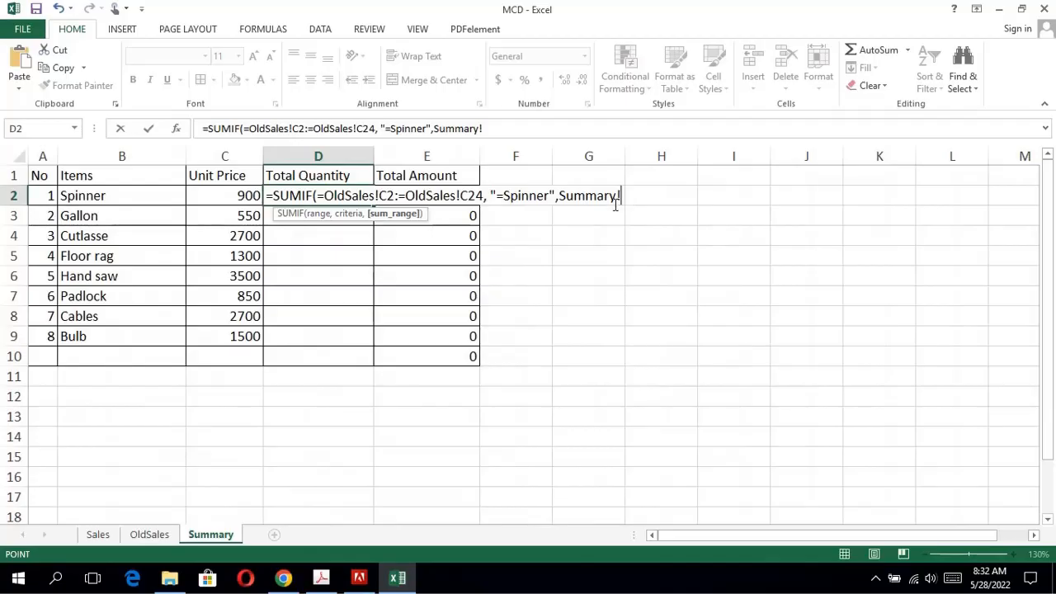
key(BackSpace)
key(BackSpace)
key(BackSpace)
key(BackSpace)
key(BackSpace)
key(BackSpace)
key(BackSpace)
key(BackSpace)
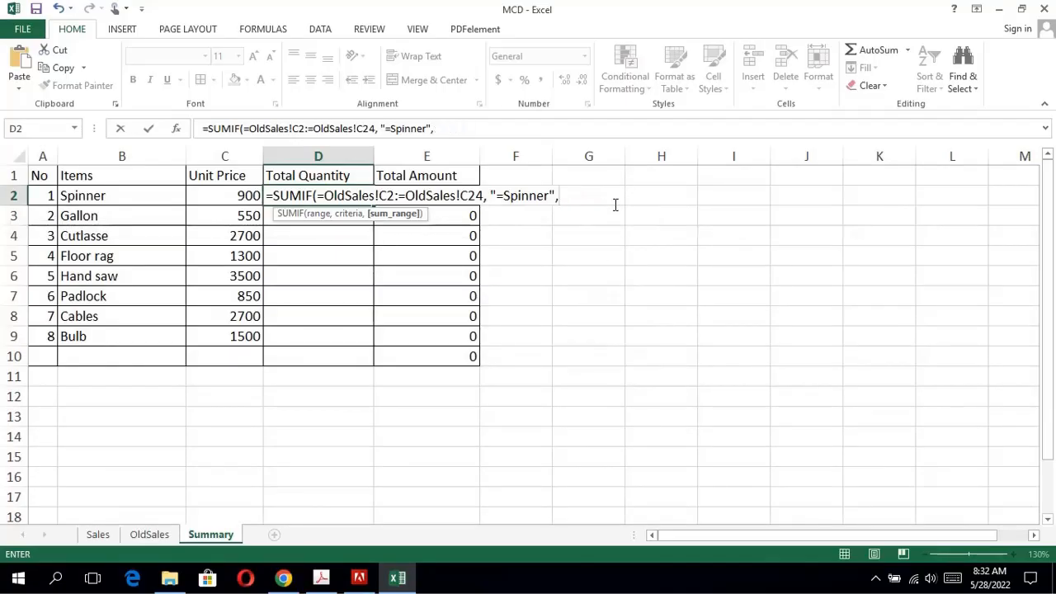
Add the sum range OldSales!E2:=OldSales!E24 to the D2 formula, close the bracket and try to enter the formula.
text(O)
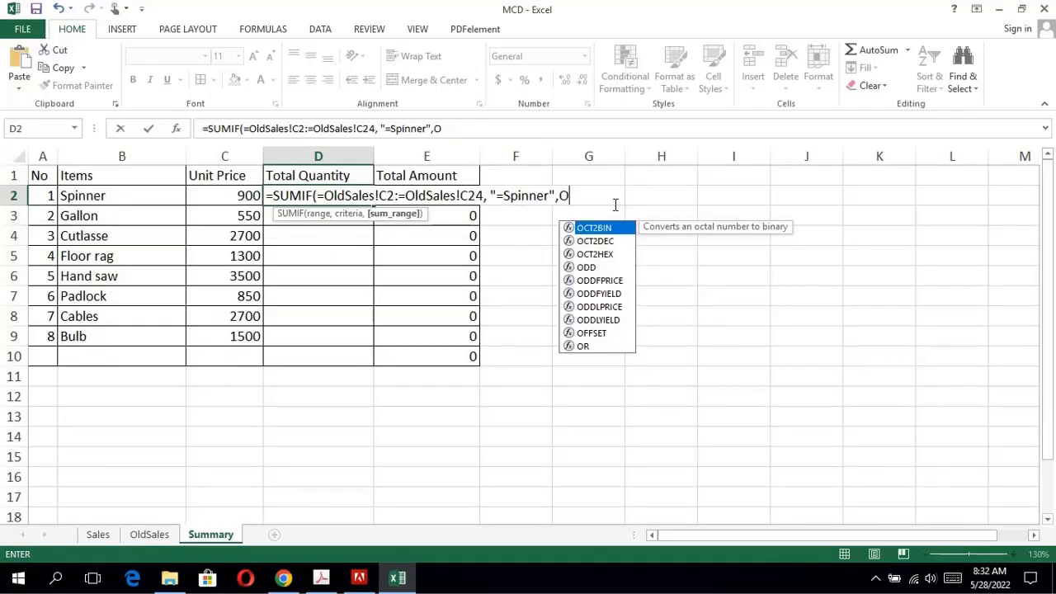
text(ld)
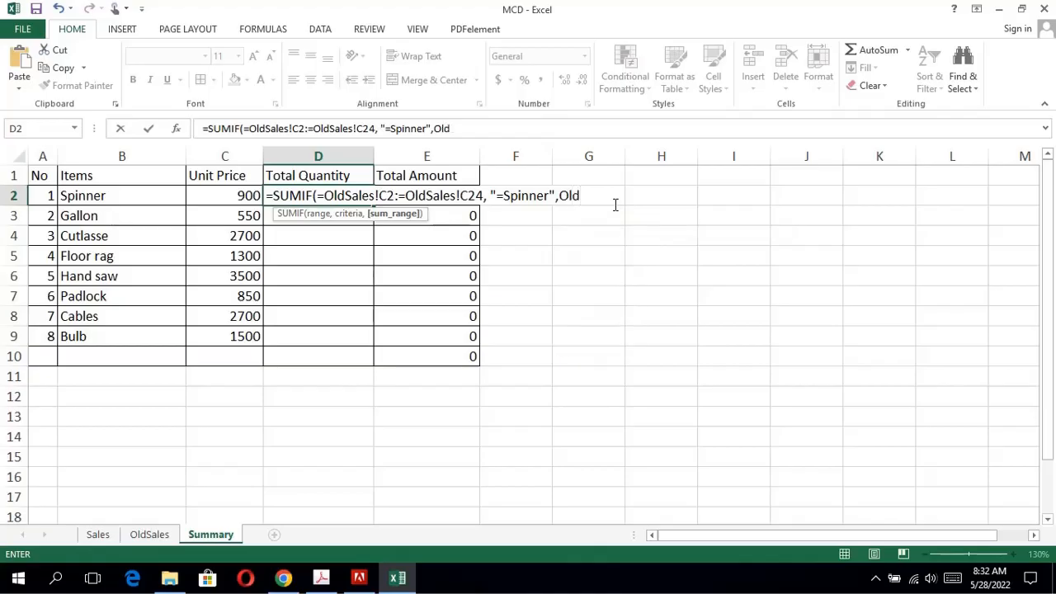
text(Sales!E2:=OldSales!D)
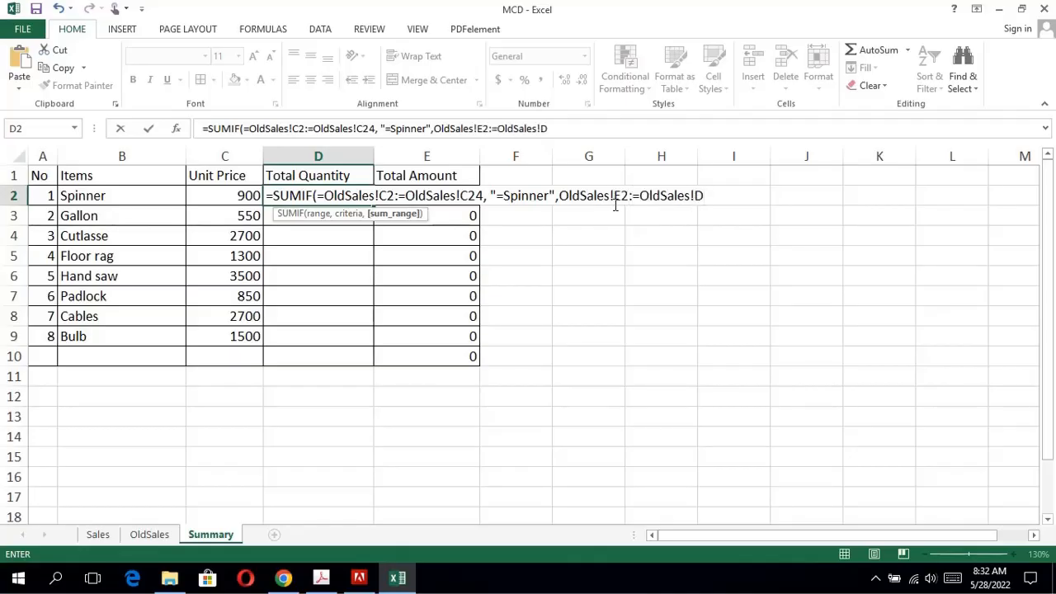
key(BackSpace)
text(E24))
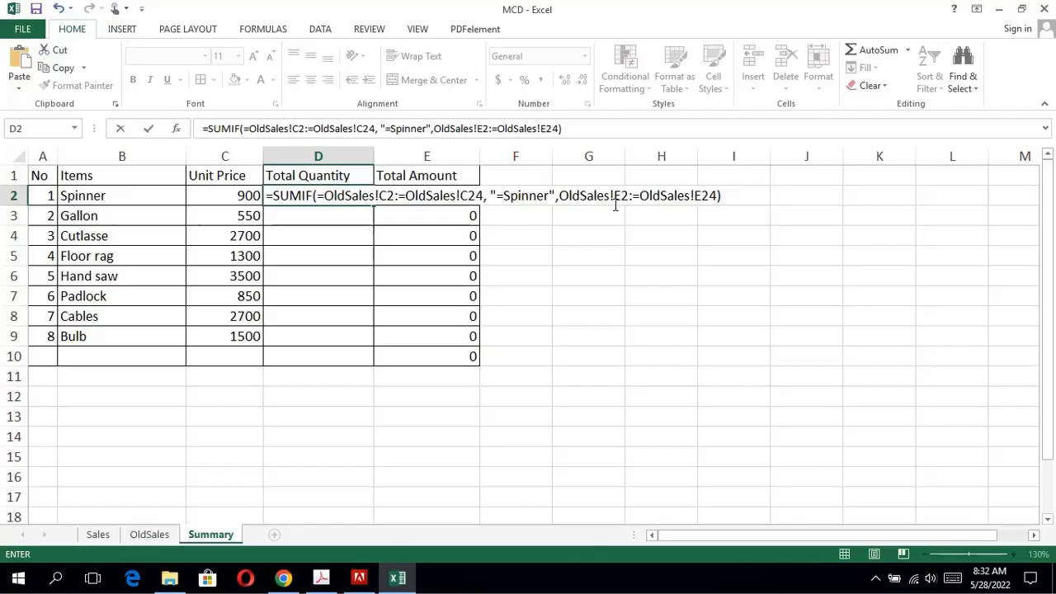
key(Return)
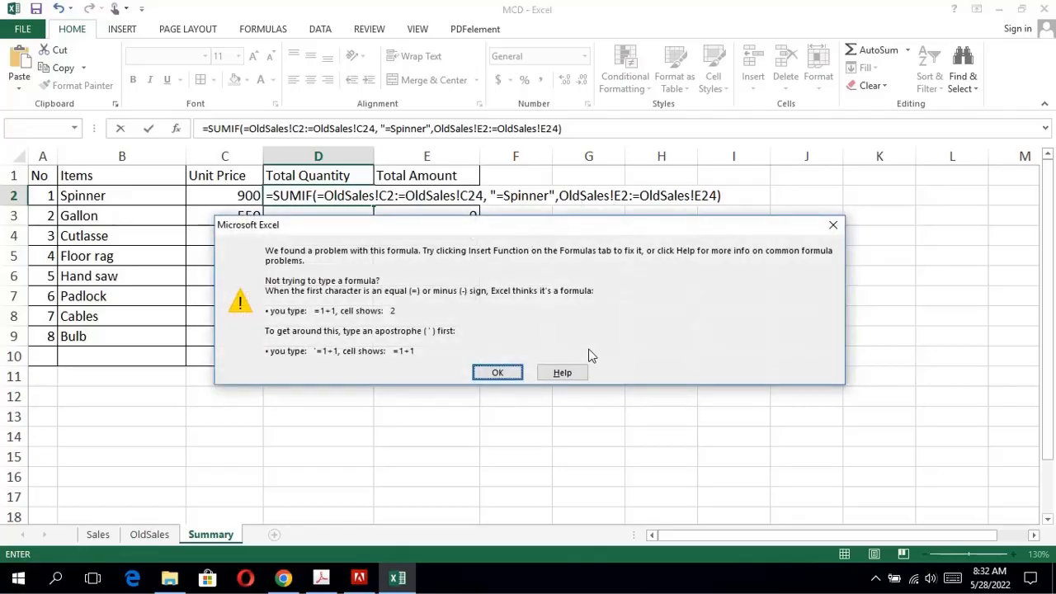
click(498, 372)
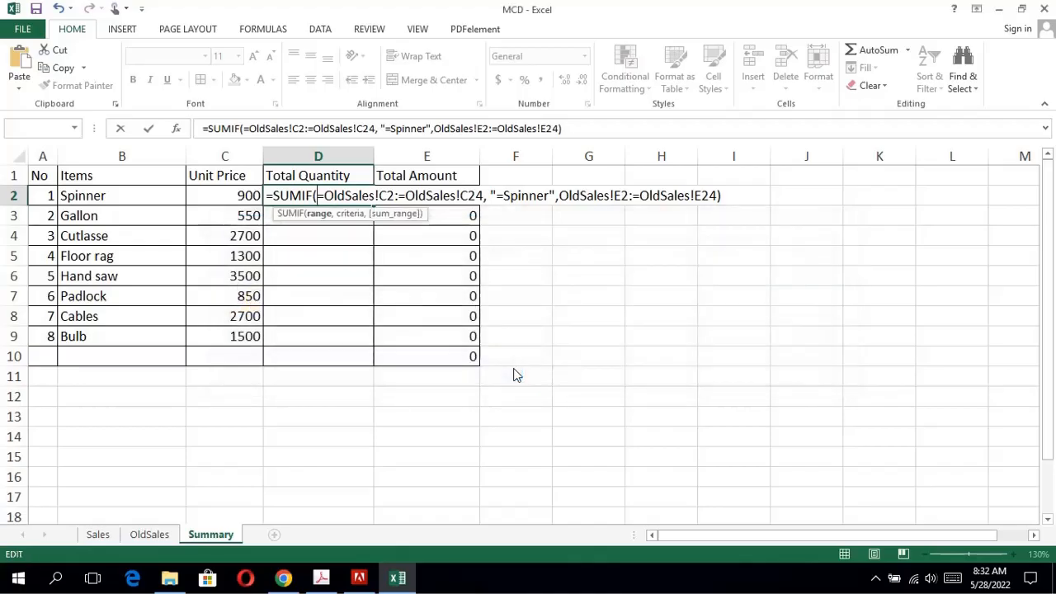
Remove the extra equal signs before the OldSales references so D2 holds =SUMIF(OldSales!C2:OldSales!C24, "=Spinner",OldSales!E2:OldSales!E24).
click(640, 195)
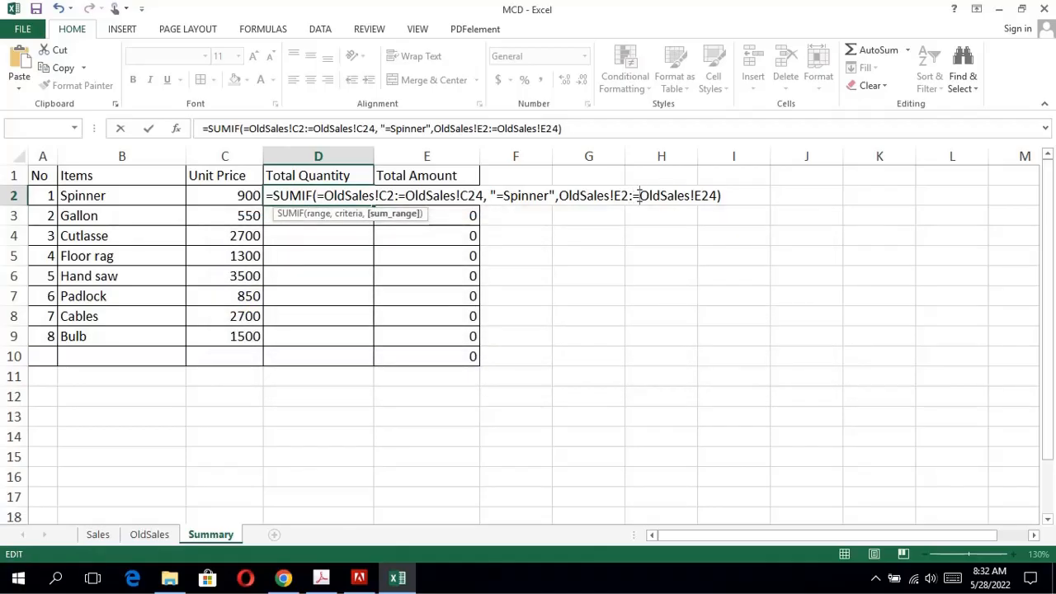
key(BackSpace)
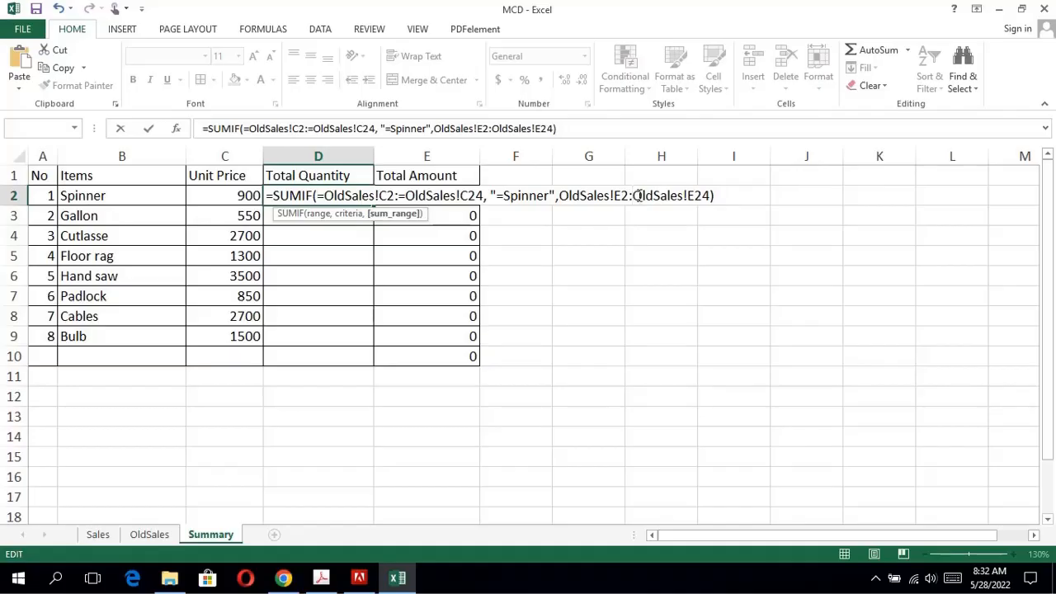
key(Return)
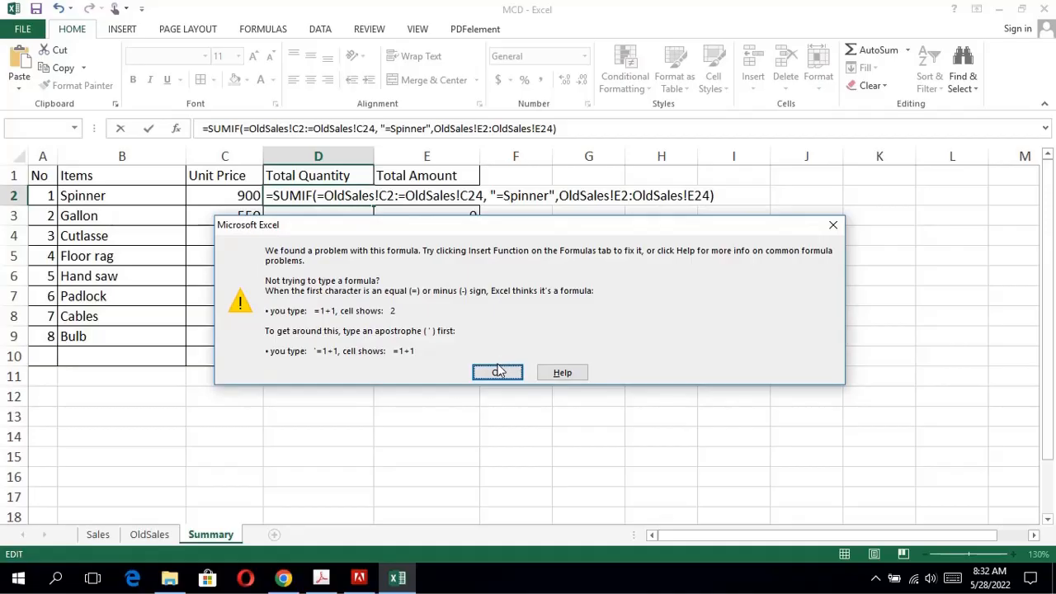
click(500, 371)
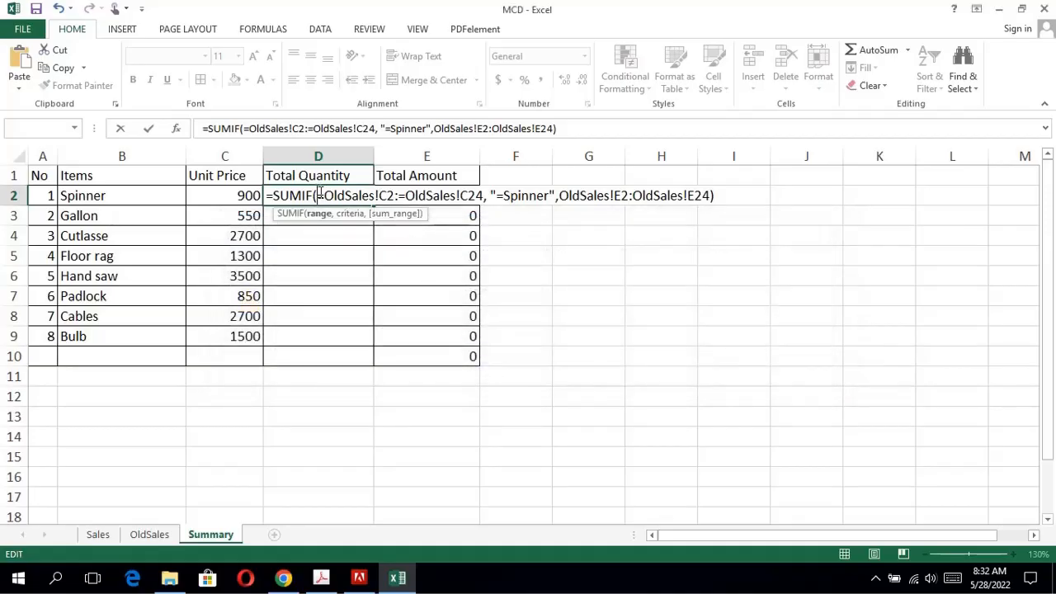
key(Delete)
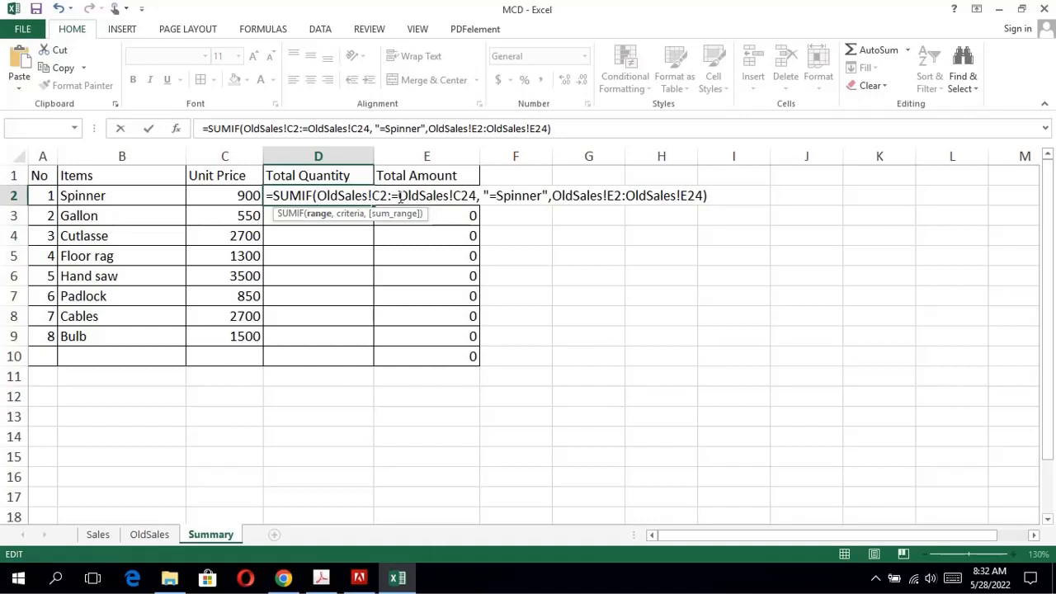
key(BackSpace)
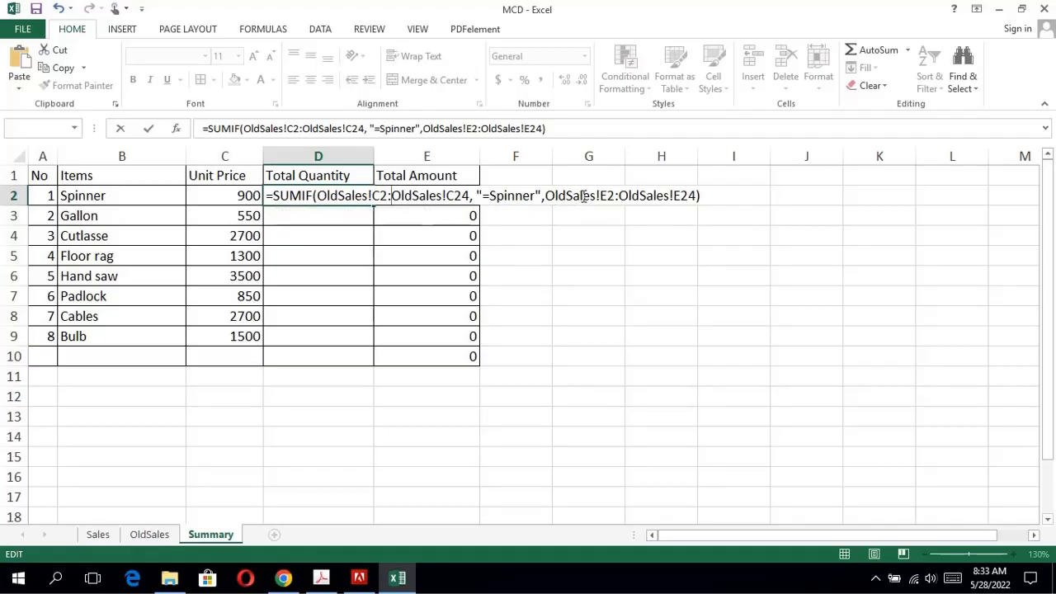
key(Return)
Fill the SUMIF formula from D2 down to D9 in the Total Quantity column.
click(353, 196)
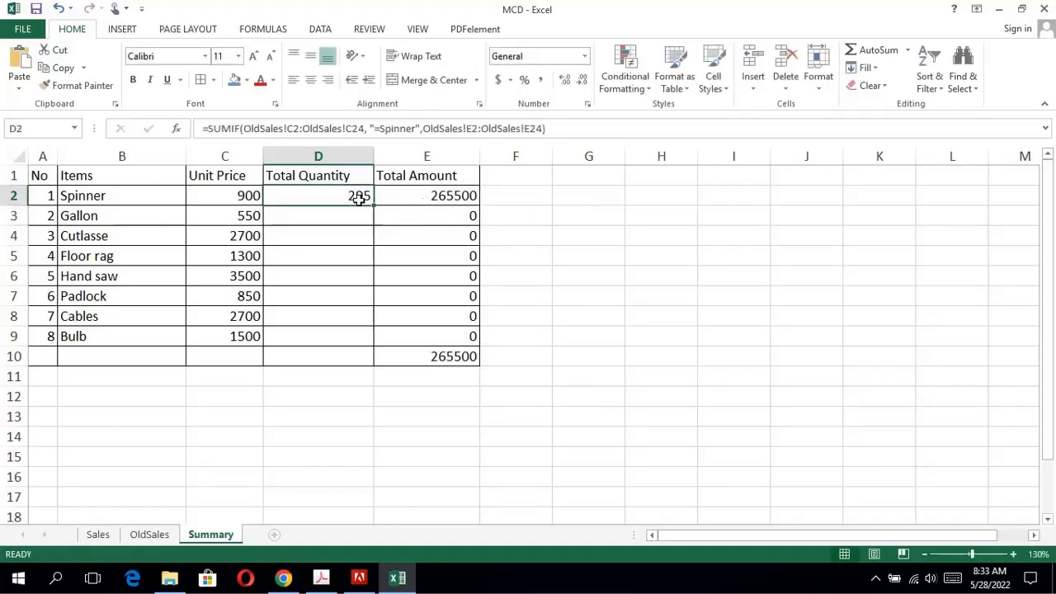
drag(373, 206, 373, 207)
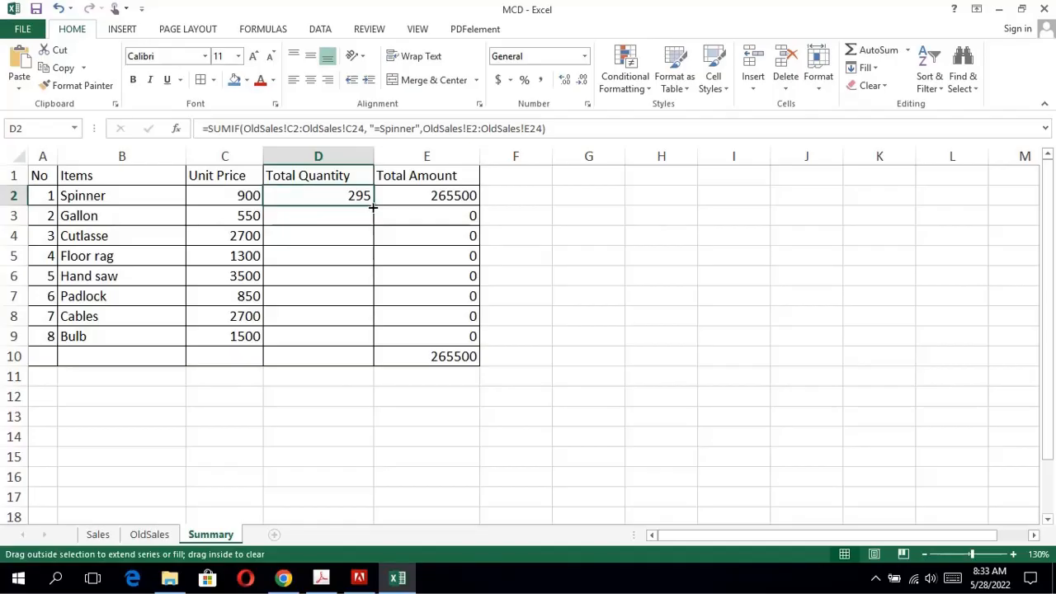
drag(373, 207, 361, 212)
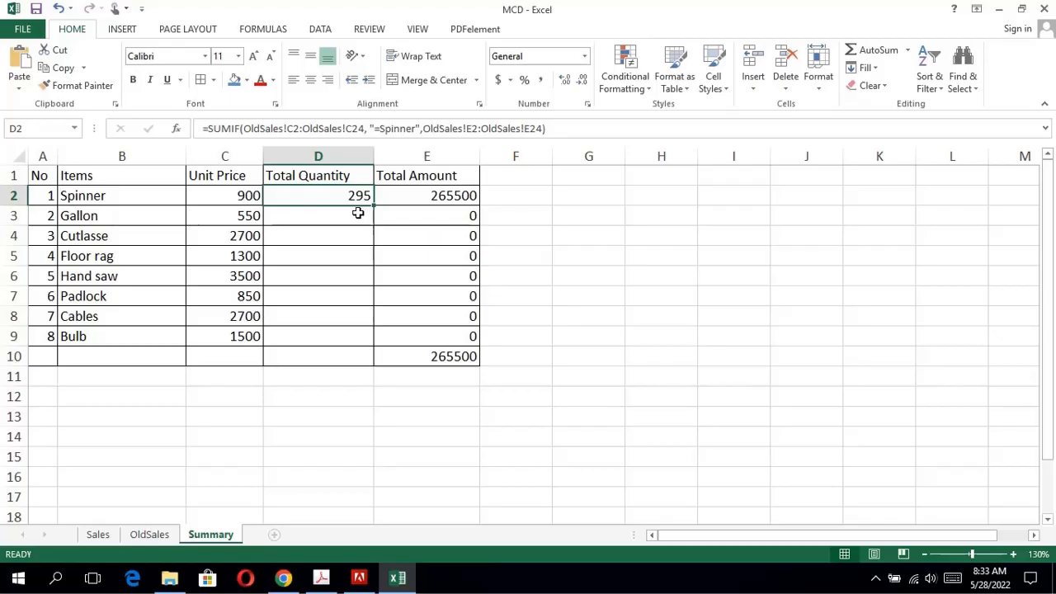
click(361, 215)
click(361, 197)
drag(373, 204, 337, 341)
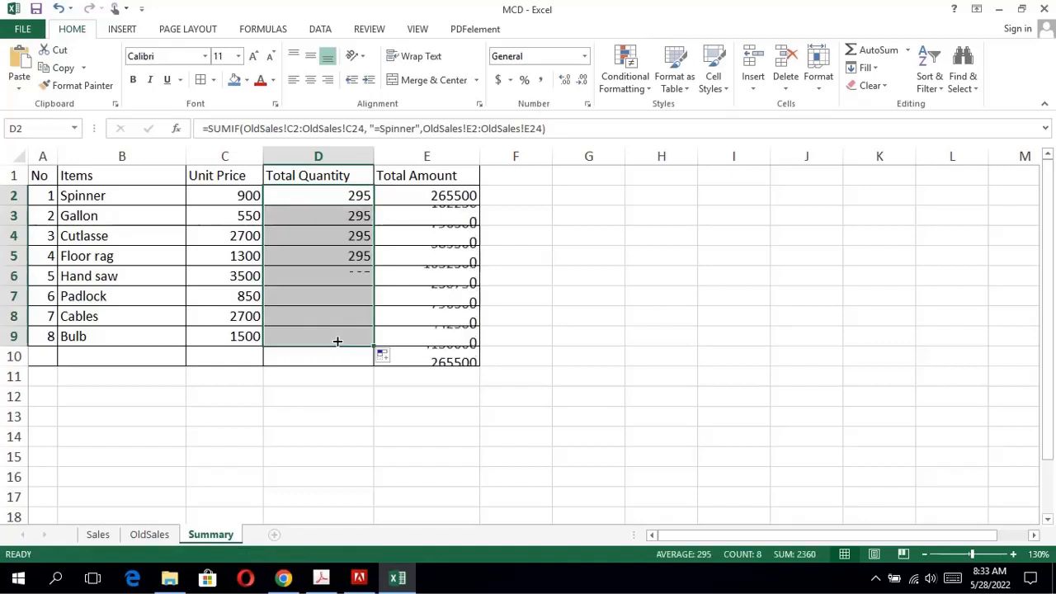
key(ctrl+Down)
Change the SUMIF criterion in D3 to "=Gallon".
double_click(364, 217)
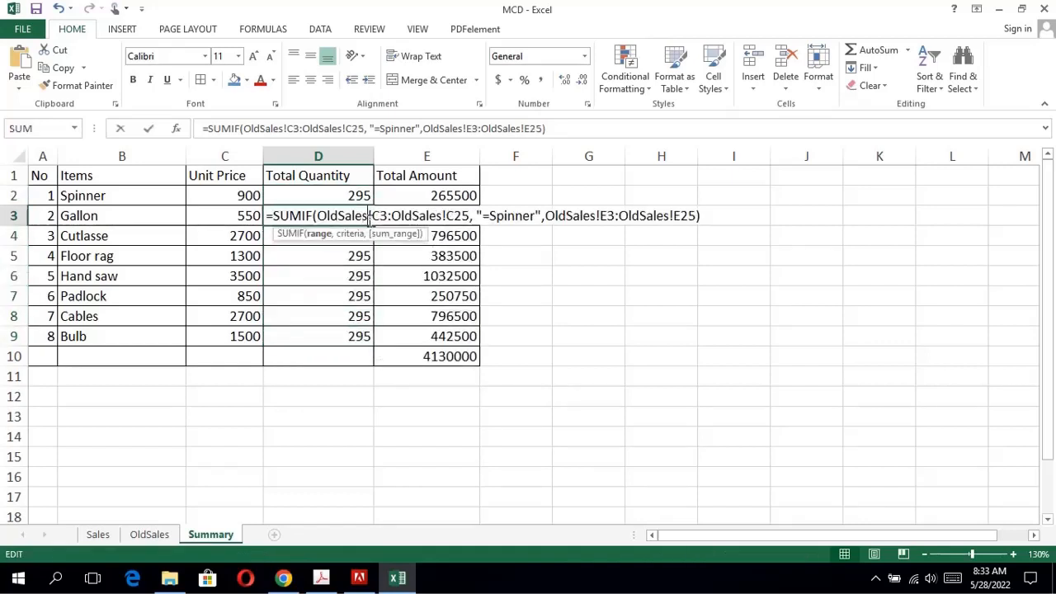
click(538, 215)
key(BackSpace)
key(BackSpace)
key(BackSpace)
key(BackSpace)
key(BackSpace)
key(BackSpace)
key(BackSpace)
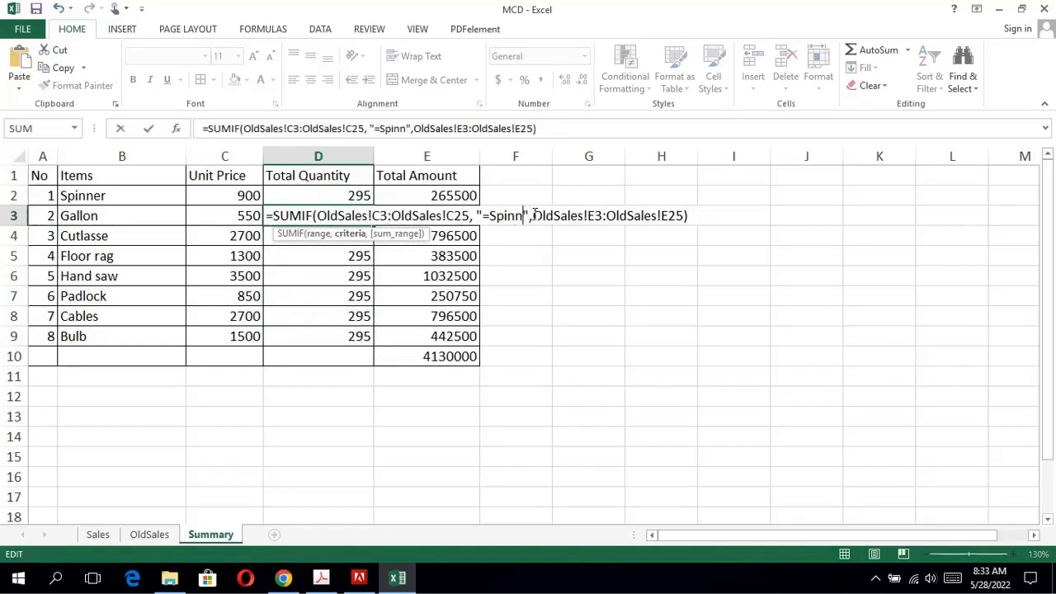
text(Gallon)
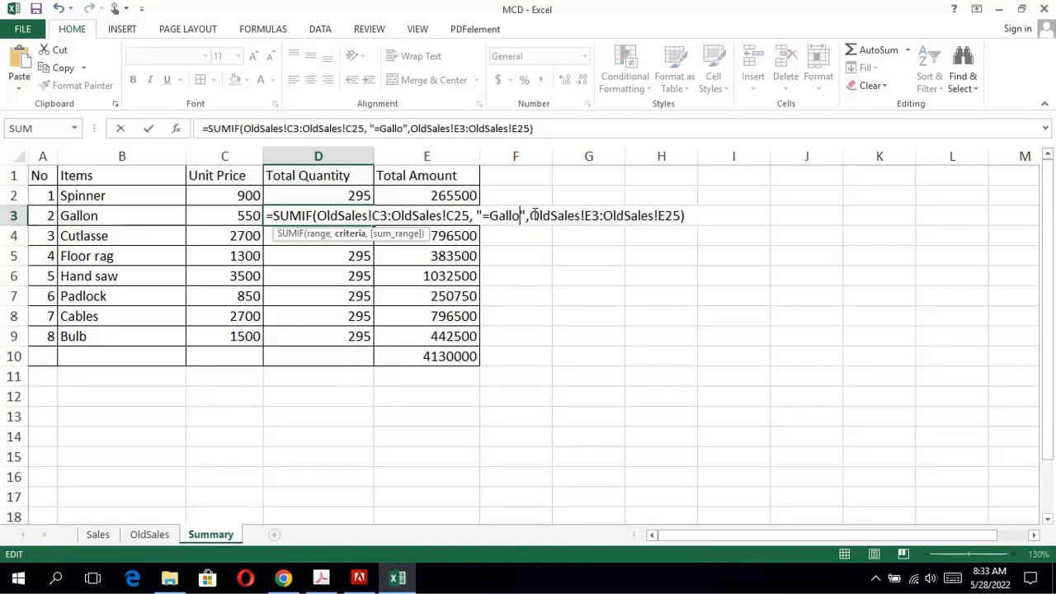
key(Return)
Change the SUMIF criterion in D4 to "=Cutlasse".
double_click(366, 238)
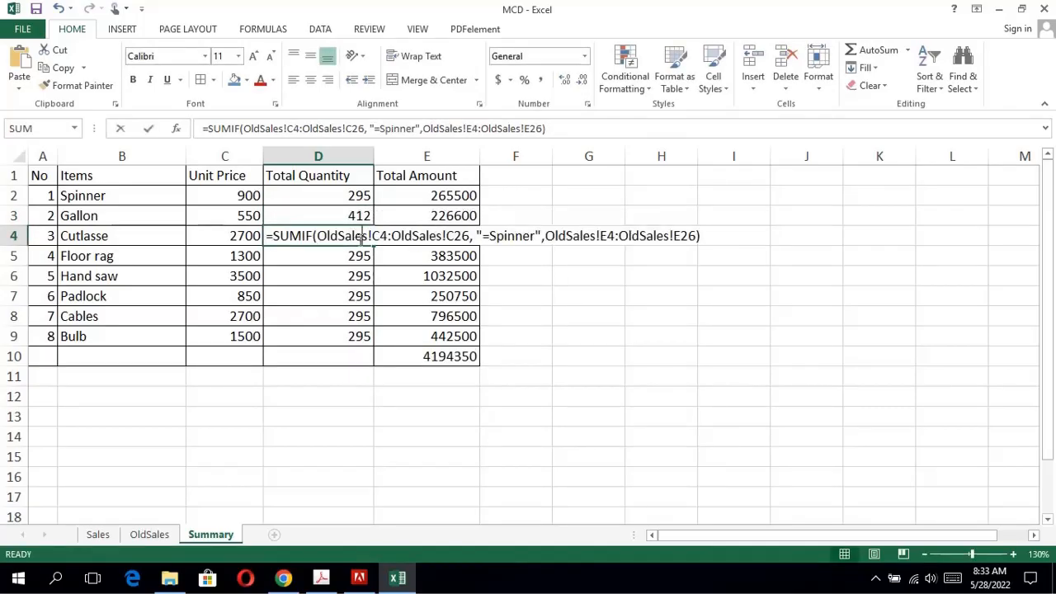
click(535, 236)
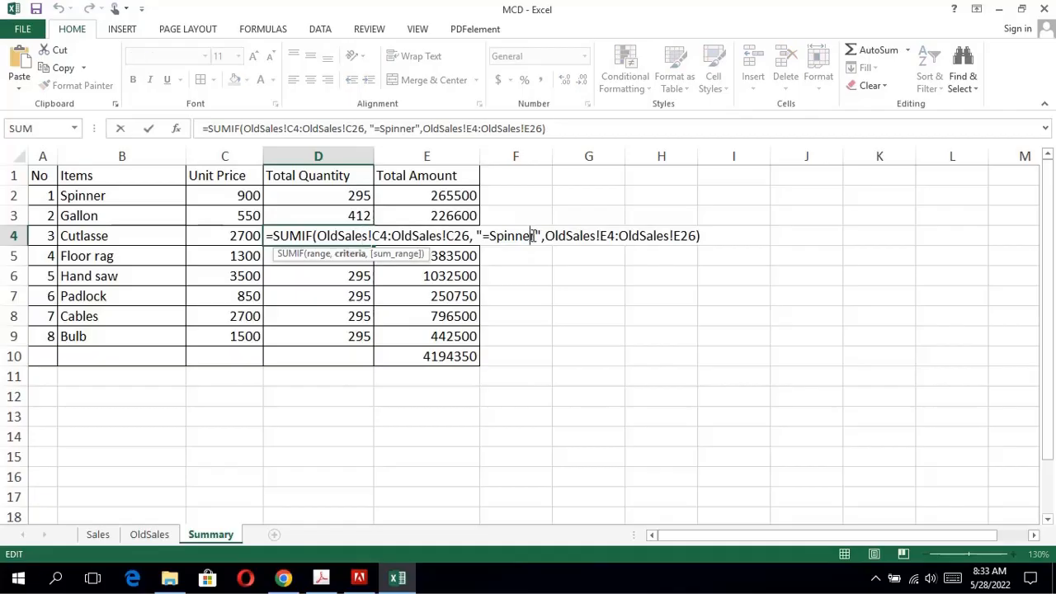
key(BackSpace)
key(BackSpace)
key(BackSpace)
key(BackSpace)
key(BackSpace)
key(BackSpace)
key(BackSpace)
text(Cutlas)
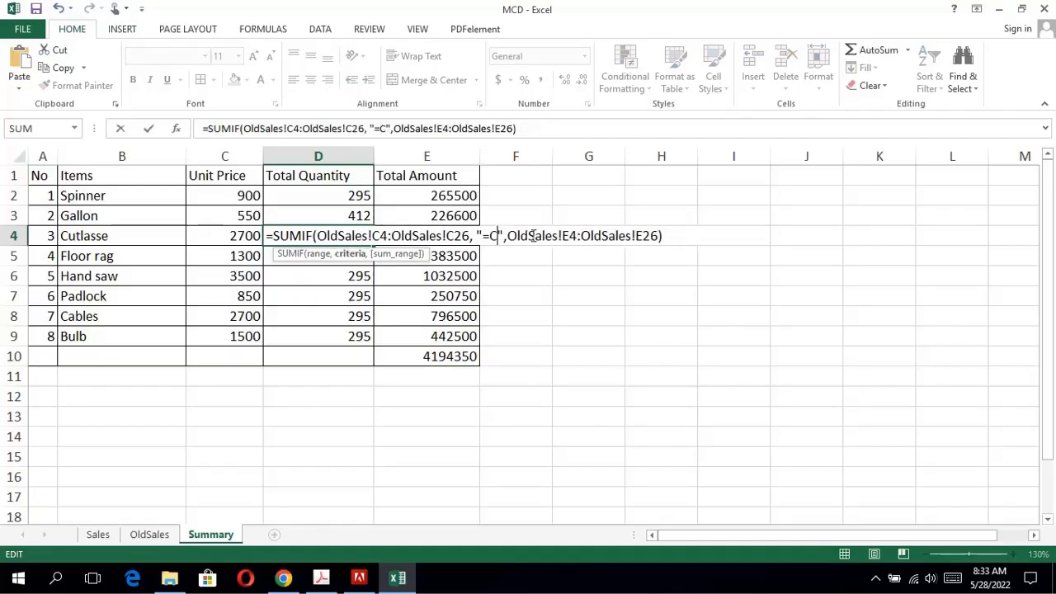
text(s)
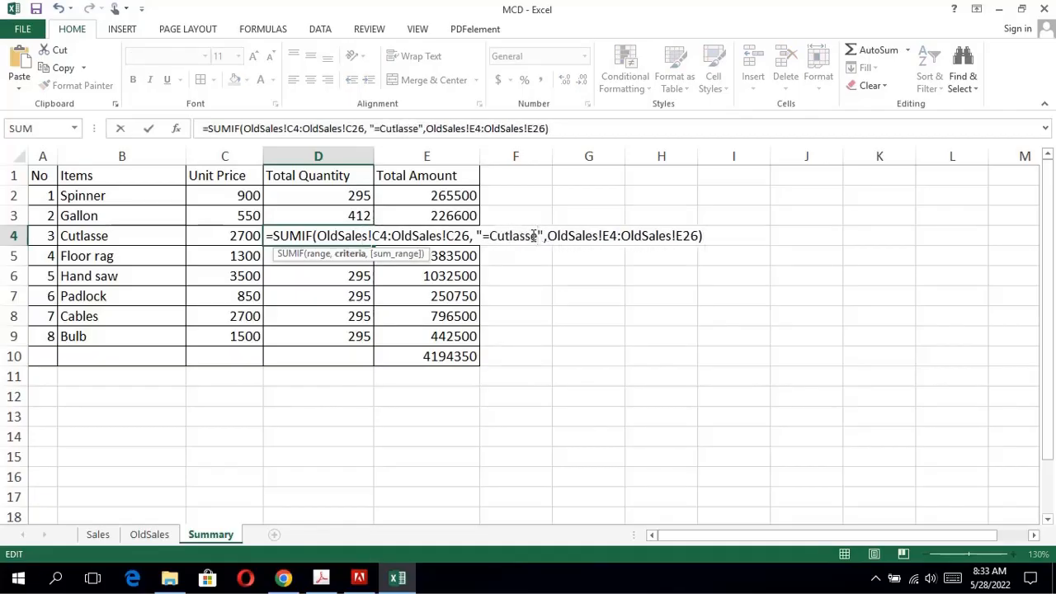
key(Return)
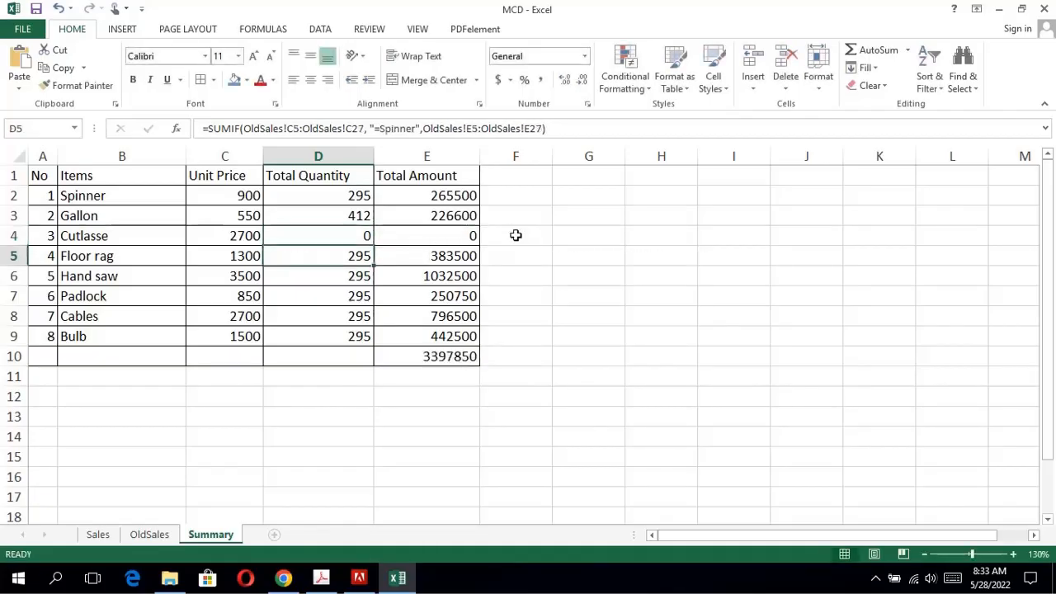
Change the SUMIF criterion in D5 to "=Floor rag".
double_click(360, 258)
click(534, 256)
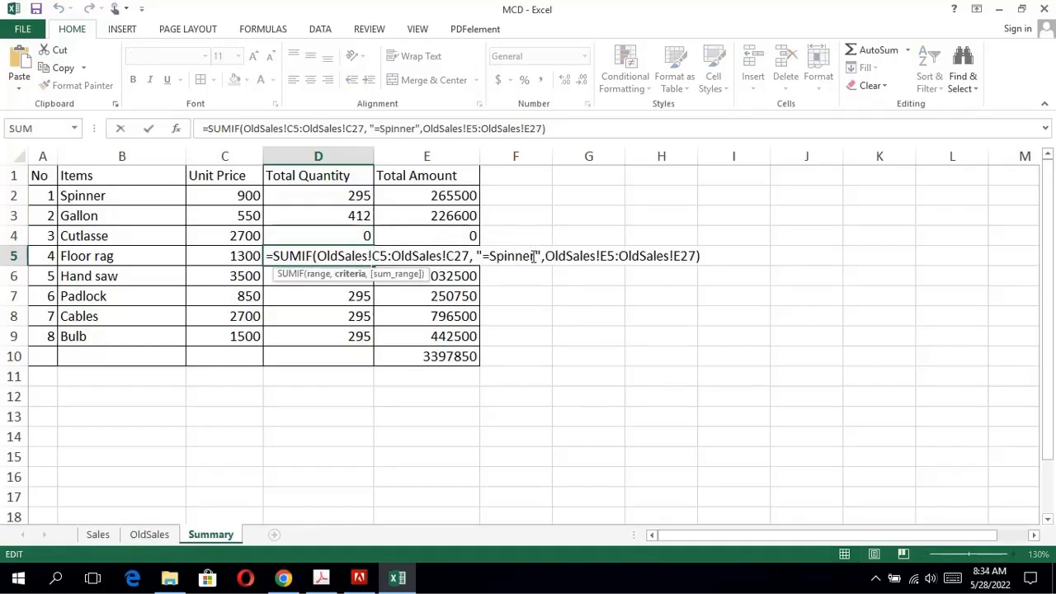
key(BackSpace)
key(BackSpace)
key(BackSpace)
key(BackSpace)
key(BackSpace)
key(BackSpace)
key(BackSpace)
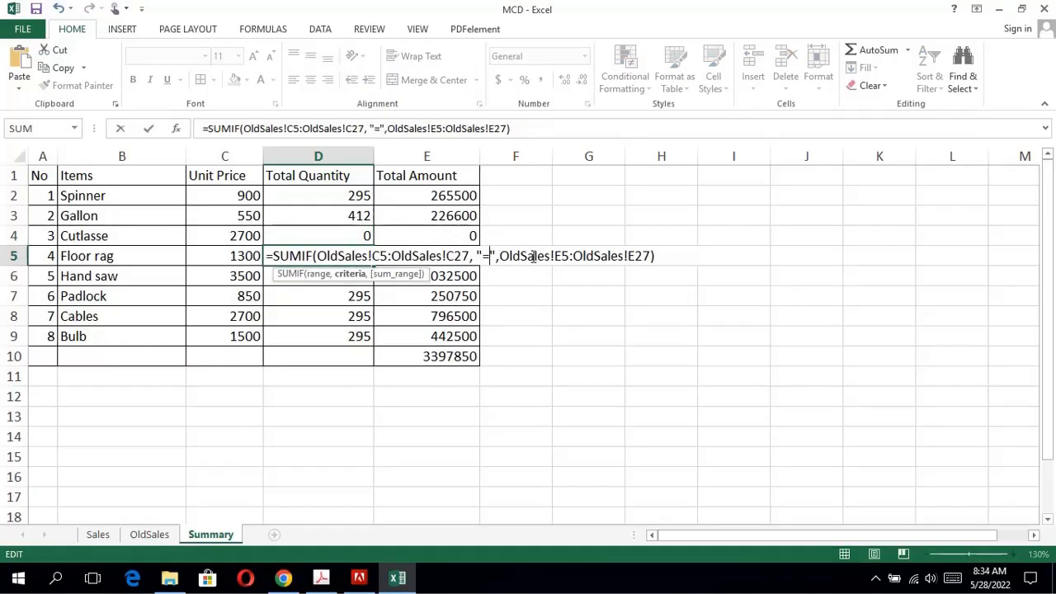
text(Floor)
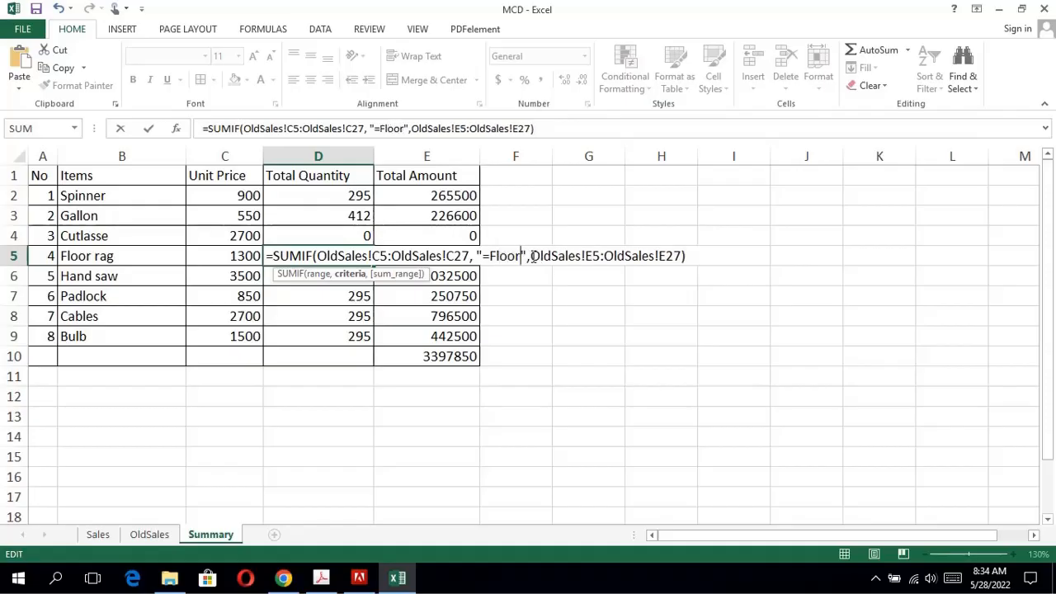
text( rag\)
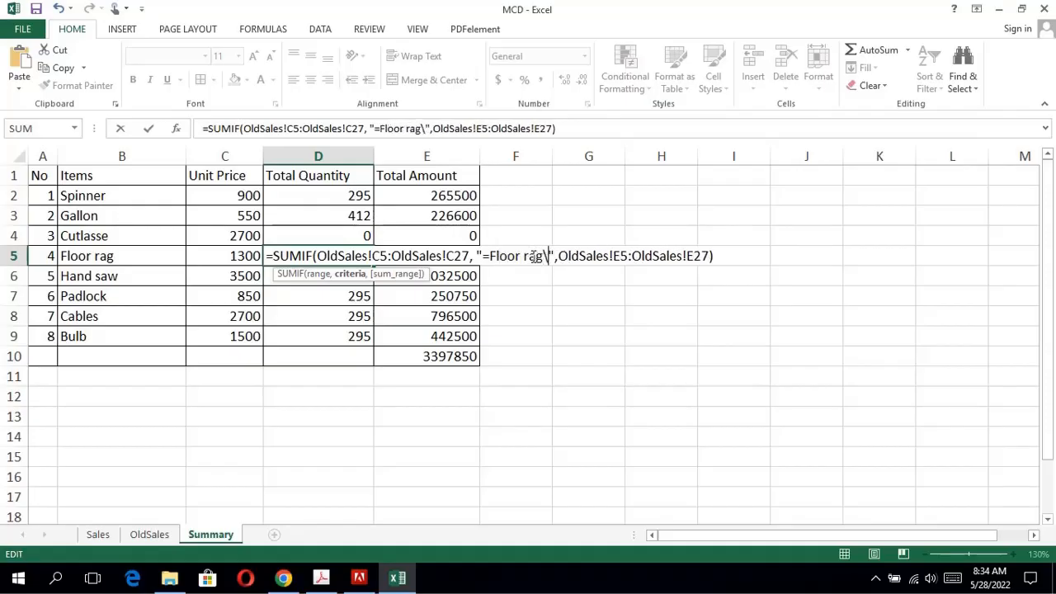
key(BackSpace)
key(Return)
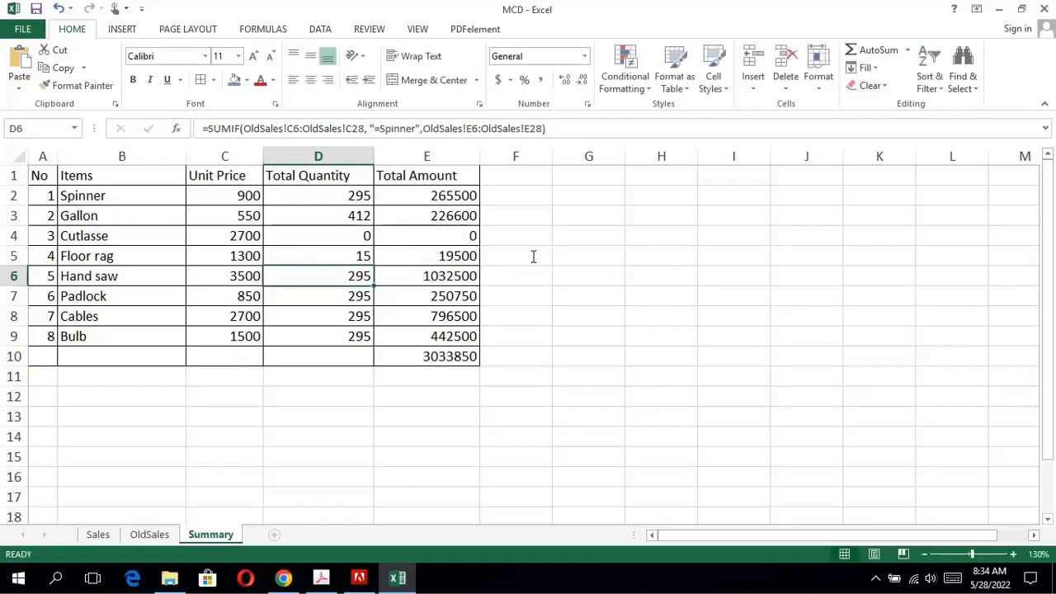
Change the SUMIF criterion in D6 to "=Hand saw".
double_click(358, 275)
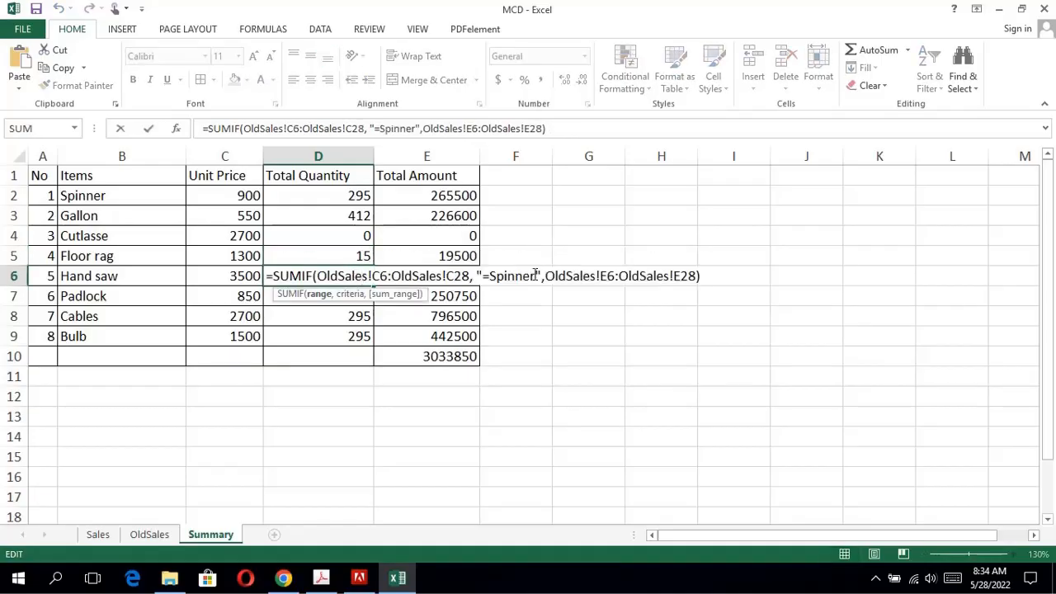
key(BackSpace)
key(BackSpace)
key(BackSpace)
key(BackSpace)
key(BackSpace)
key(BackSpace)
key(BackSpace)
text(Hand saw)
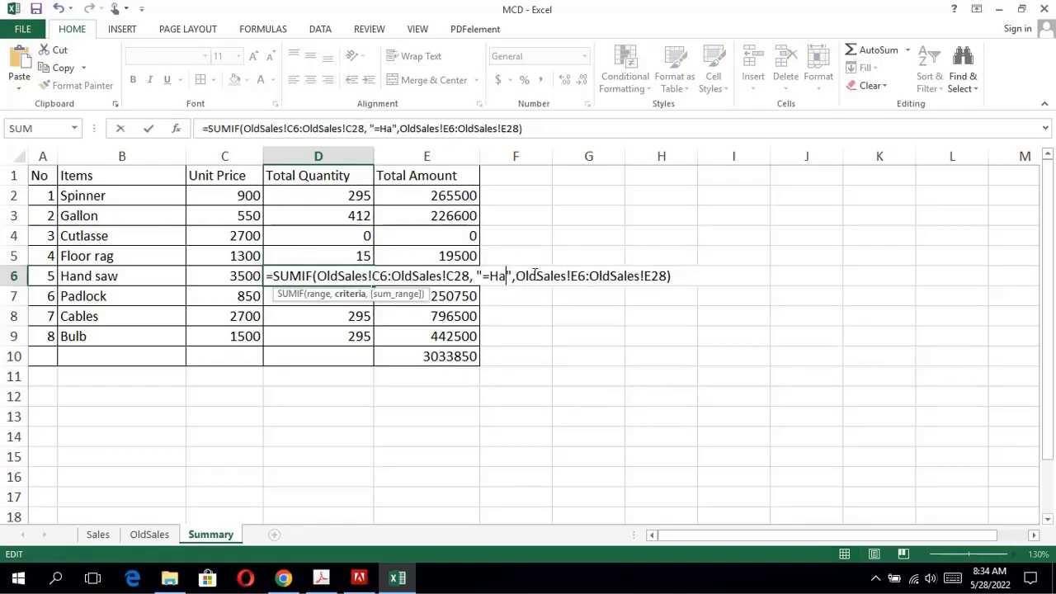
key(Return)
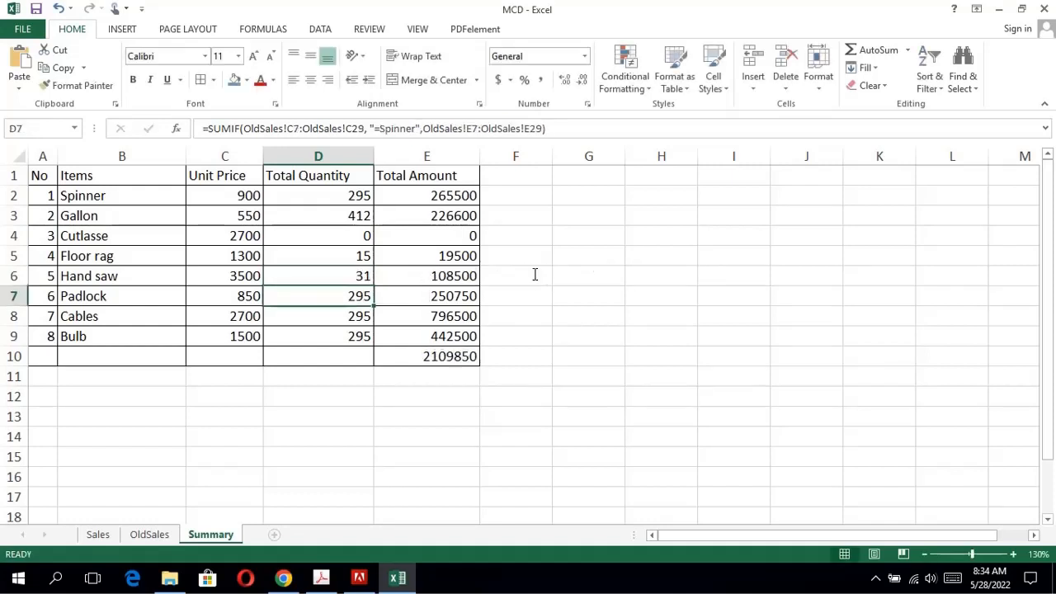
Change the SUMIF criterion in D7 to "=Padlock".
double_click(369, 297)
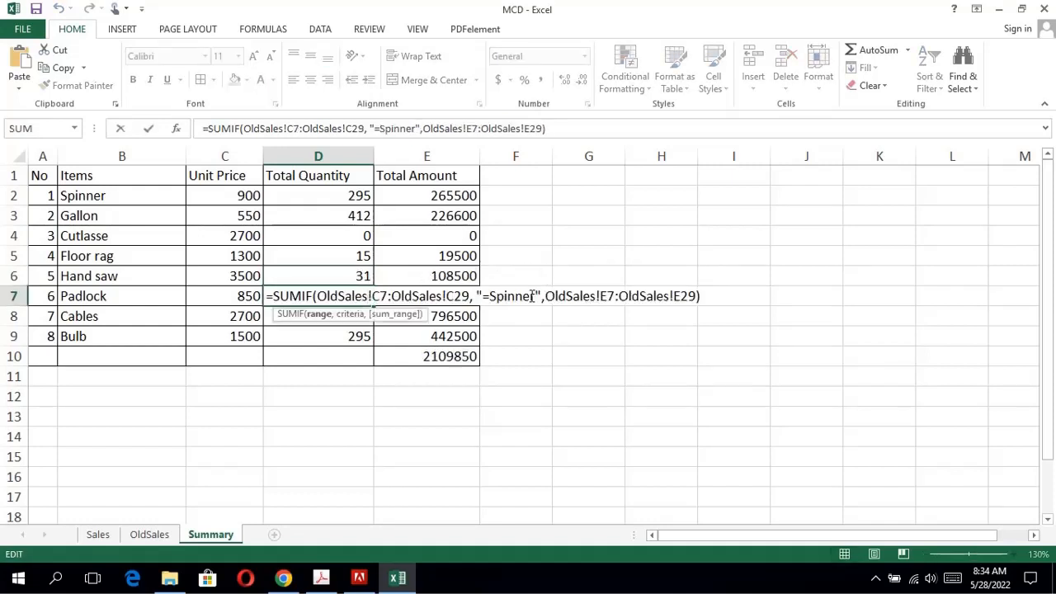
key(BackSpace)
key(BackSpace)
key(BackSpace)
key(BackSpace)
key(BackSpace)
key(BackSpace)
key(BackSpace)
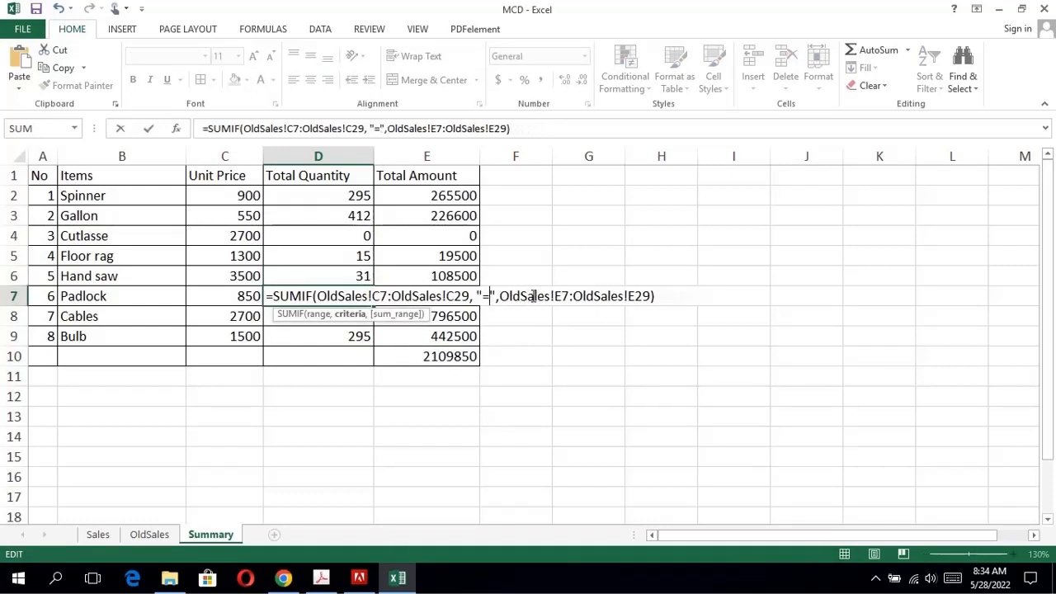
text(Padlock)
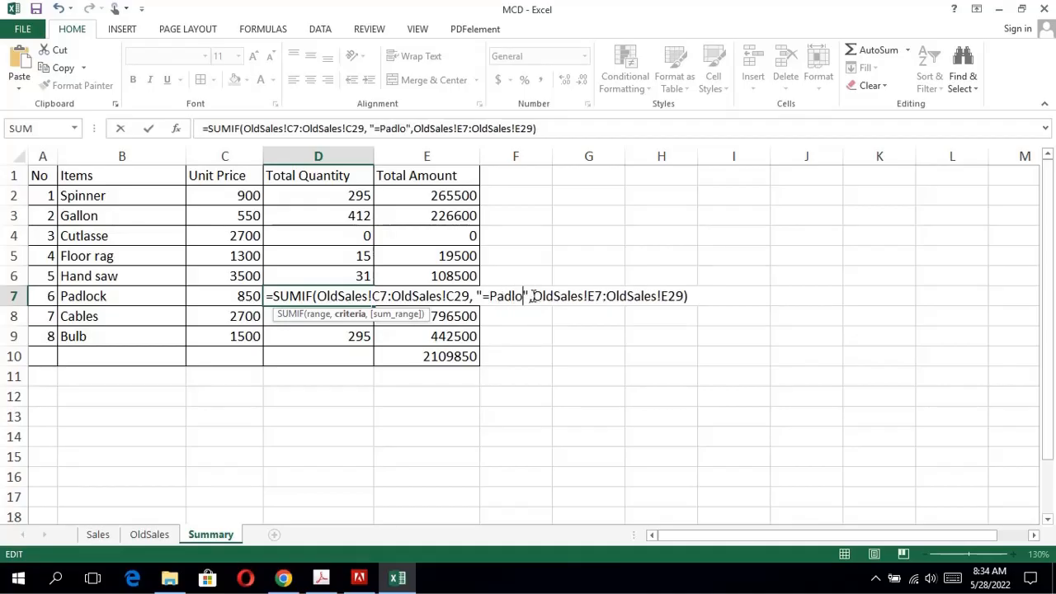
key(Return)
Change the SUMIF criterion in D8 to "=Cables".
double_click(368, 316)
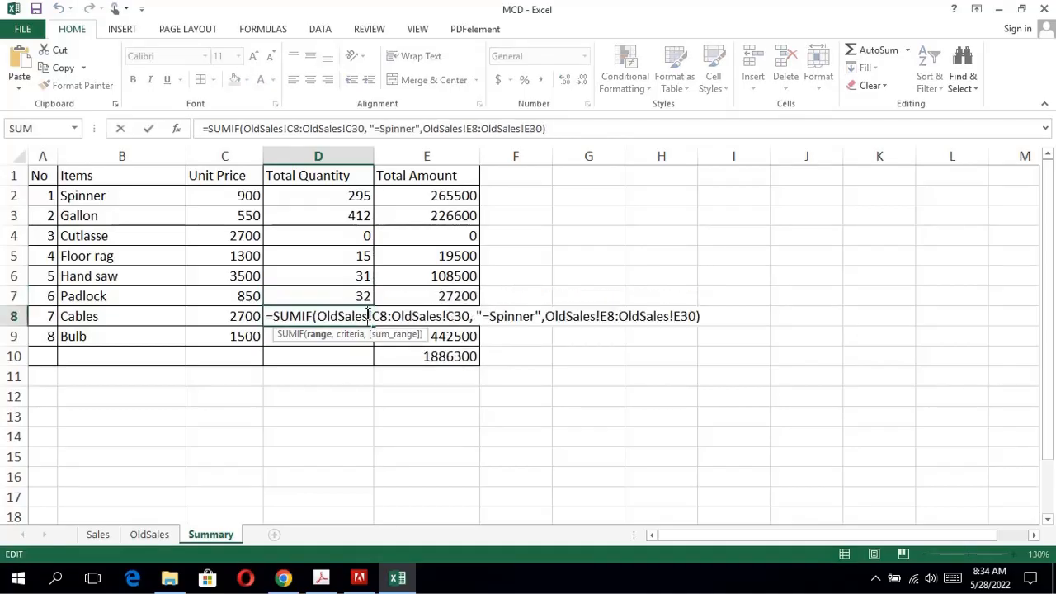
click(532, 320)
key(BackSpace)
key(BackSpace)
key(BackSpace)
key(BackSpace)
key(BackSpace)
key(BackSpace)
key(BackSpace)
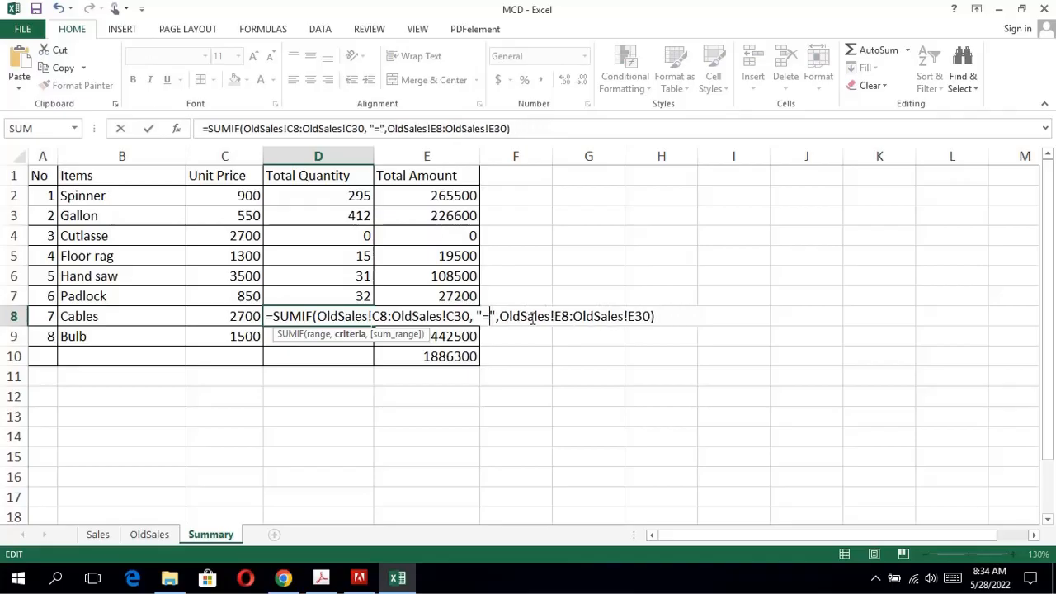
text(Cables)
key(Return)
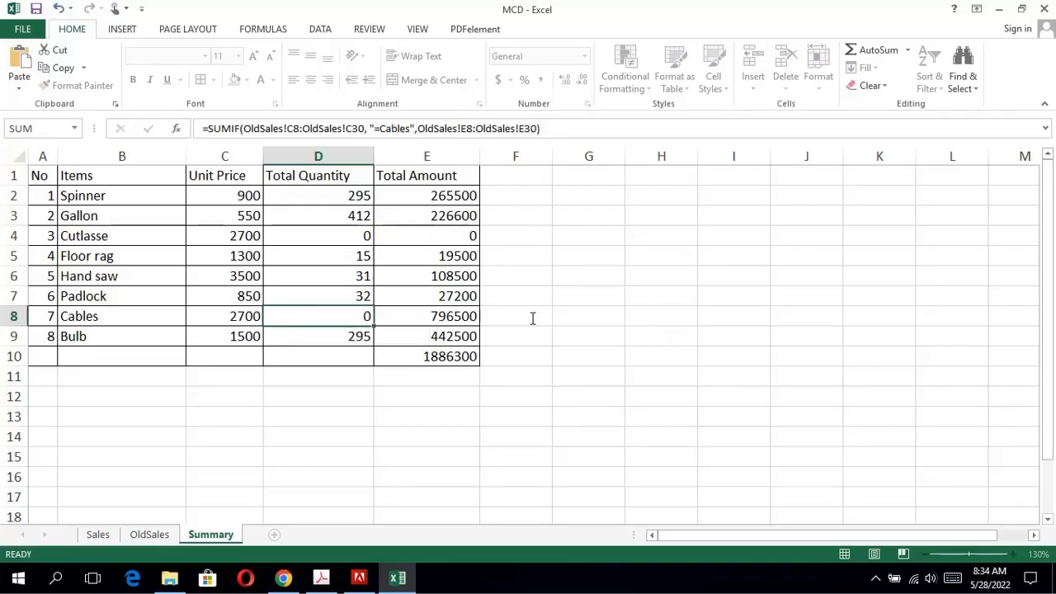
Change the SUMIF criterion in D9 to "=Bulb".
double_click(358, 335)
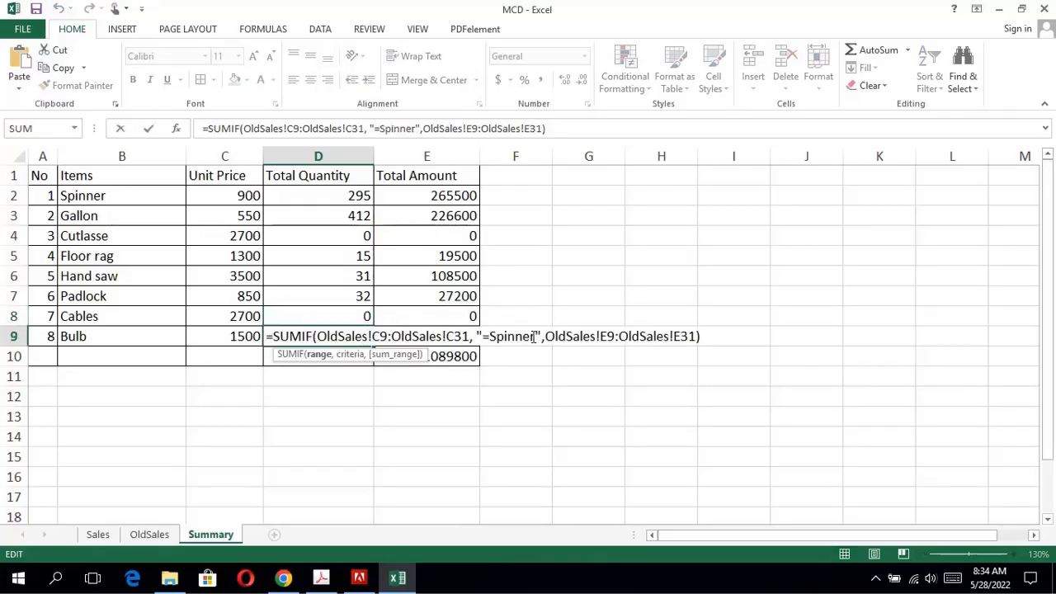
click(532, 336)
key(BackSpace)
key(BackSpace)
key(BackSpace)
key(BackSpace)
key(BackSpace)
key(BackSpace)
key(BackSpace)
text(B)
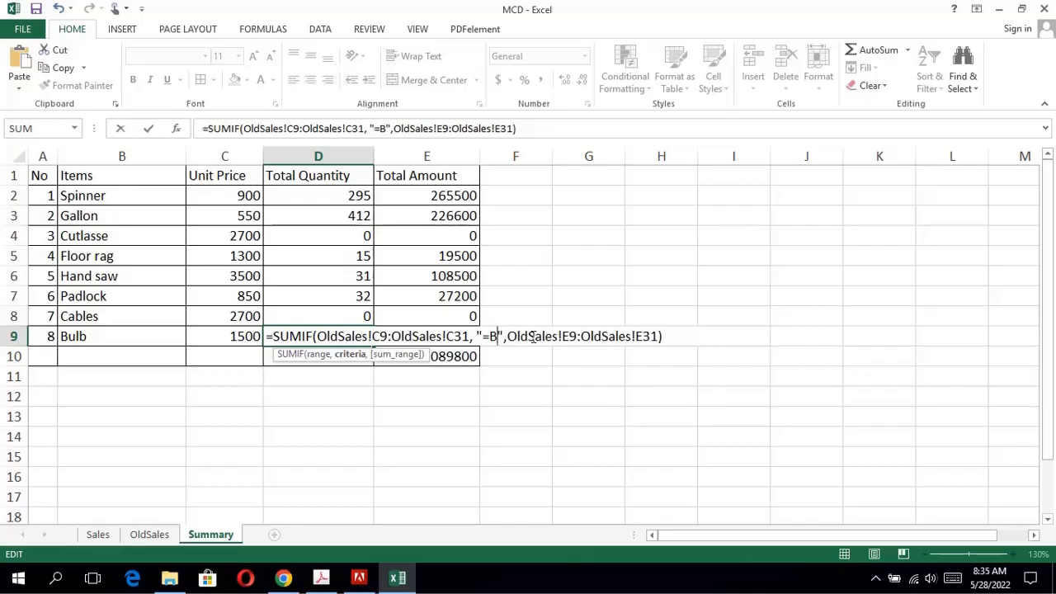
text(ulb)
key(Return)
Correct the criteria range in the D9 formula to OldSales!C2:OldSales!C24.
double_click(332, 336)
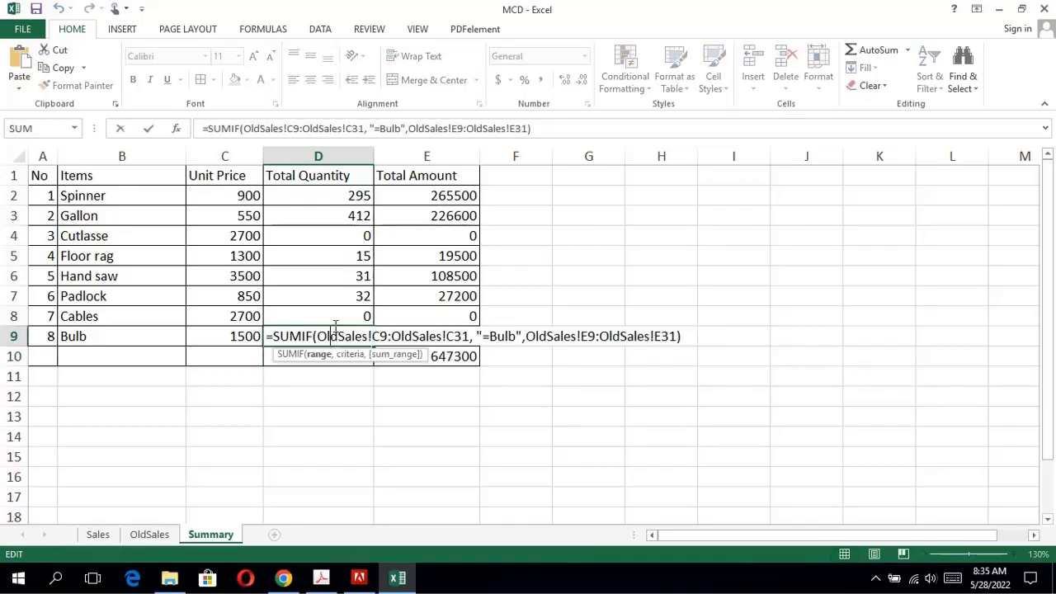
click(387, 337)
key(BackSpace)
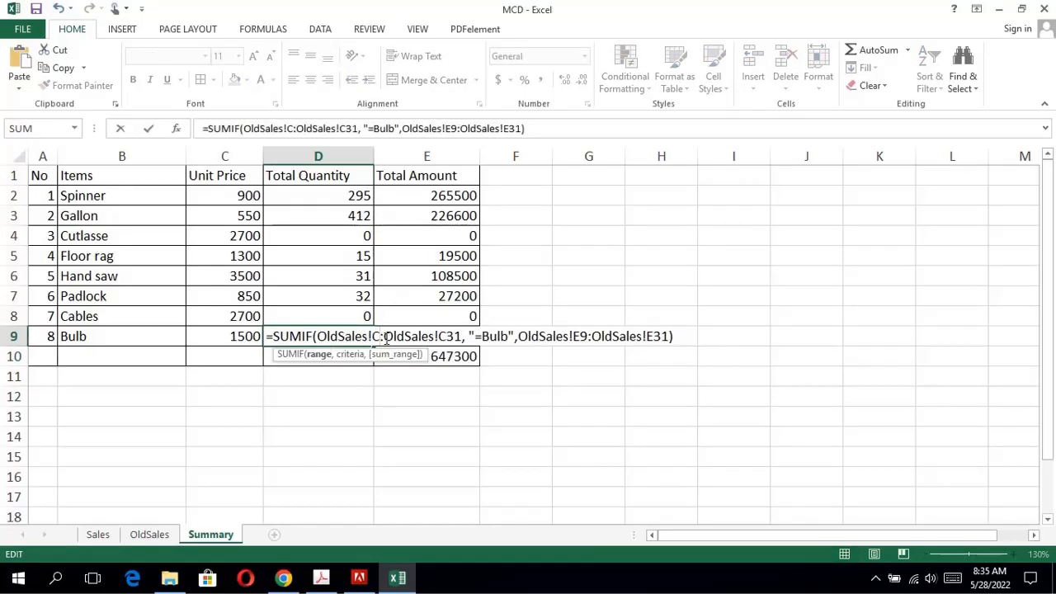
text(2)
key(BackSpace)
key(BackSpace)
text(24)
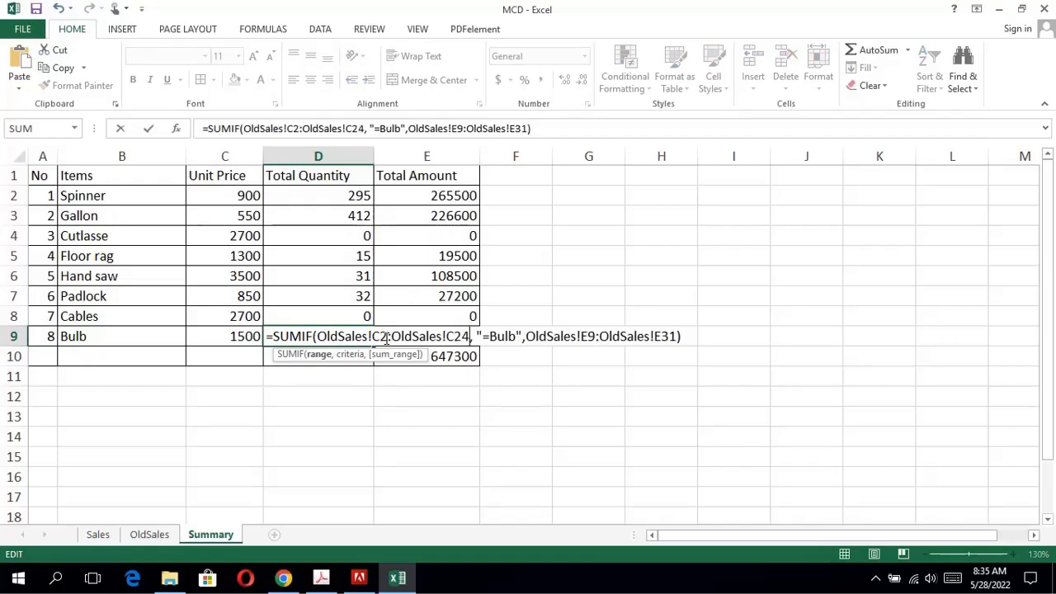
Correct the sum range in the D9 formula to OldSales!E2:OldSales!E24 and enter the formula.
key(Right)
key(Right)
key(Right)
key(Right)
key(Right)
key(Right)
key(Right)
key(Right)
key(Right)
key(Right)
key(Right)
key(Right)
key(Right)
key(Right)
key(Right)
key(Right)
key(Right)
key(Right)
key(Right)
key(Right)
key(BackSpace)
text(2)
key(Right)
key(Right)
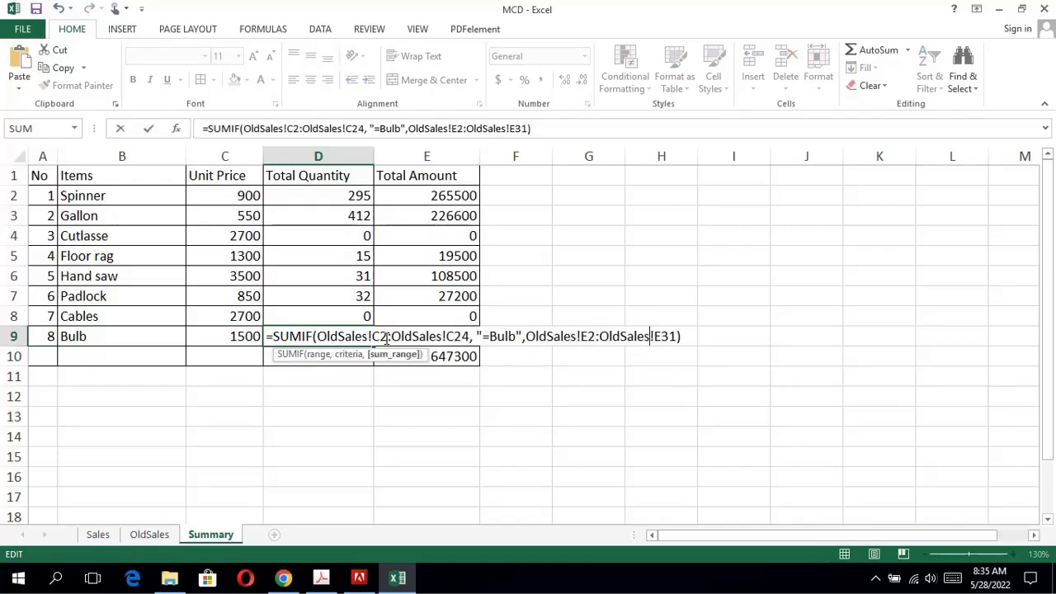
key(BackSpace)
key(BackSpace)
text(24)
key(Return)
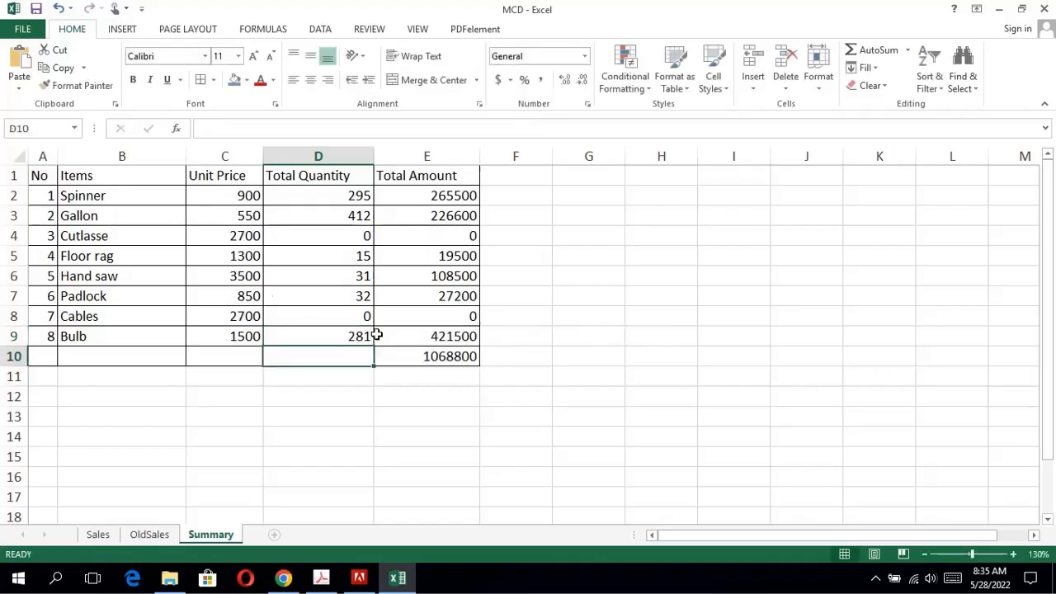
Correct the criteria range in the D8 Cables formula to OldSales!C2:OldSales!C24.
double_click(304, 319)
click(387, 319)
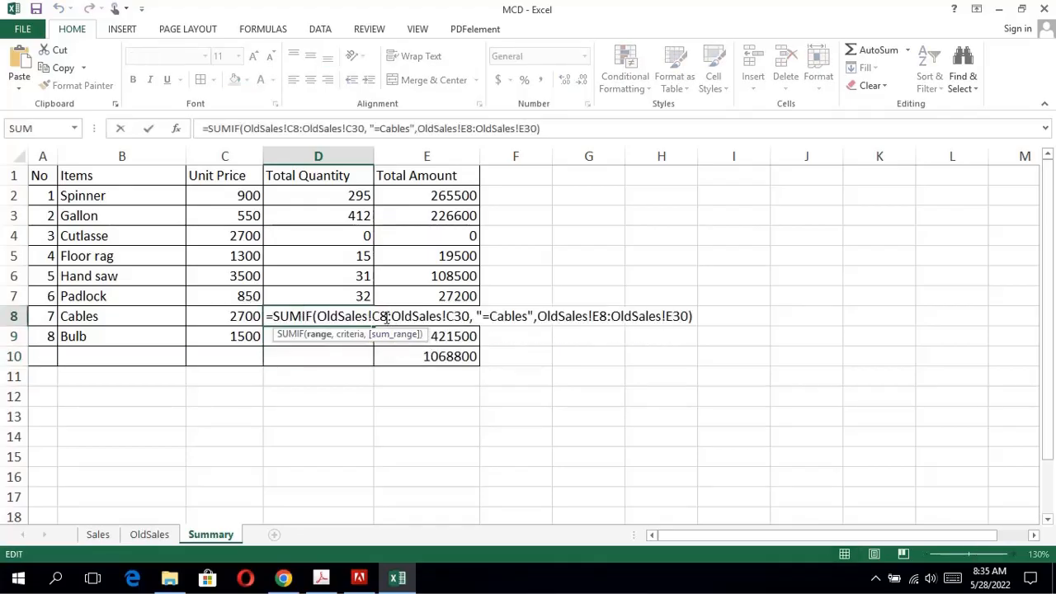
key(BackSpace)
text(2)
key(BackSpace)
key(BackSpace)
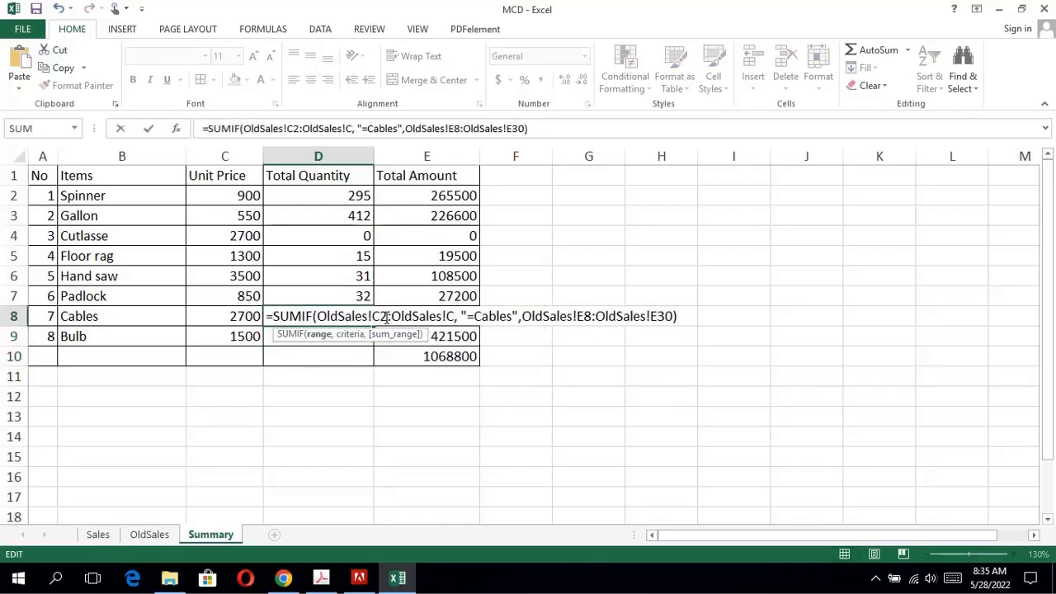
text(24)
Correct the sum range in the D8 Cables formula to OldSales!E2:OldSales!E24 and enter the formula.
key(Right)
key(Right)
key(Right)
key(Right)
key(Right)
key(Right)
key(Right)
key(Right)
key(Right)
key(Right)
key(Right)
key(Right)
key(Right)
key(Right)
key(Right)
key(Right)
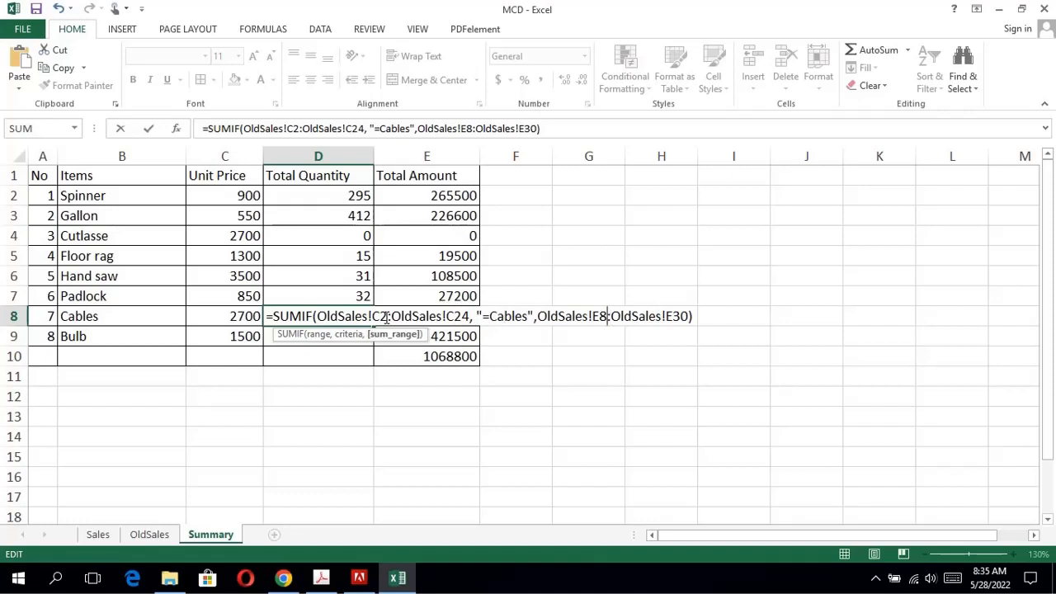
key(BackSpace)
text(2)
key(BackSpace)
key(BackSpace)
text(24)
key(Return)
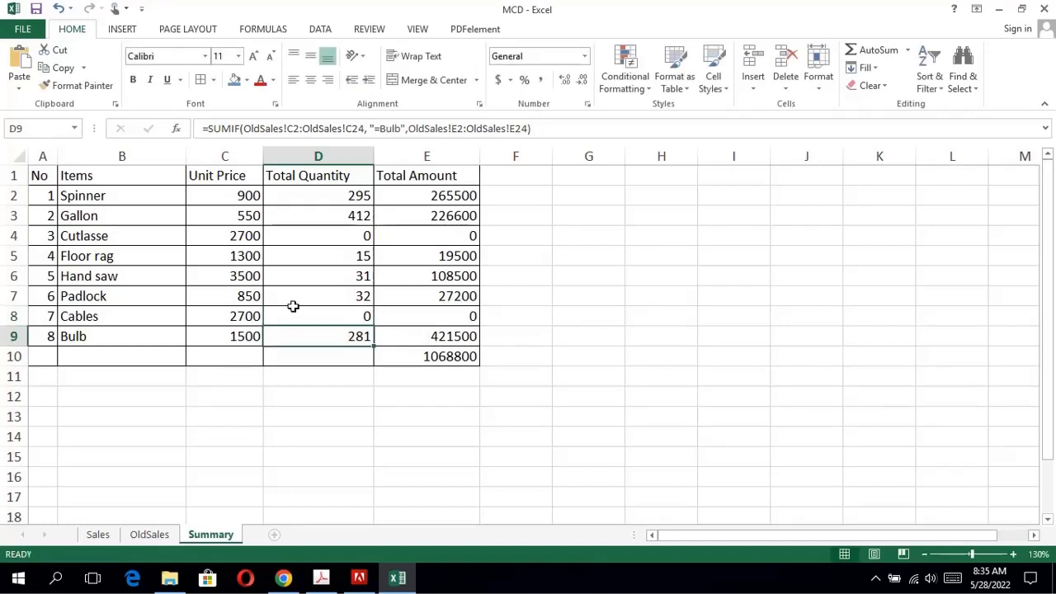
Correct the criteria range in the D7 Padlock formula to OldSales!C2:OldSales!C24.
double_click(312, 301)
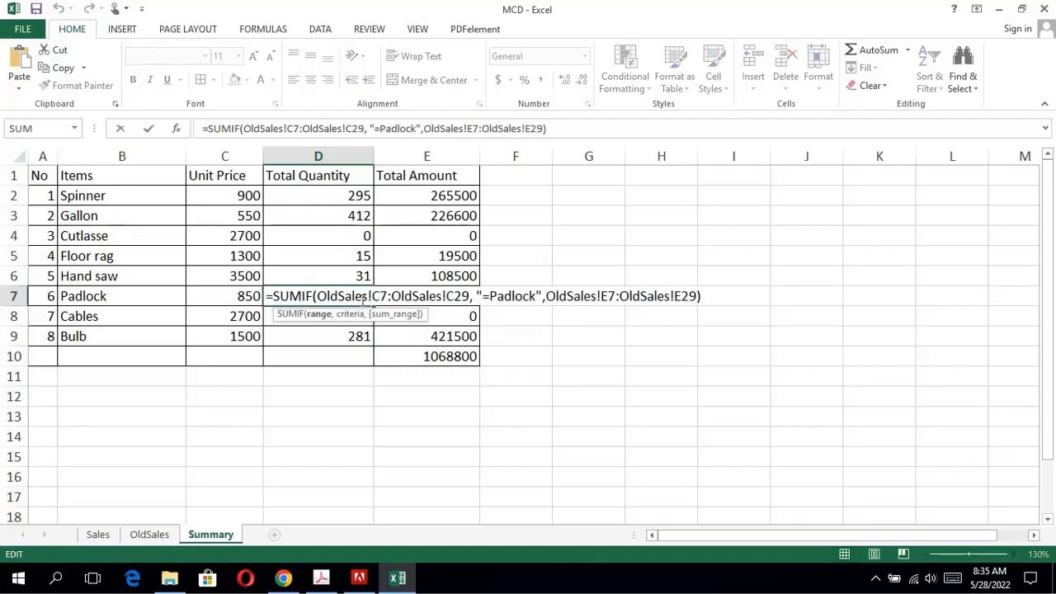
key(BackSpace)
text(2)
key(BackSpace)
text(4)
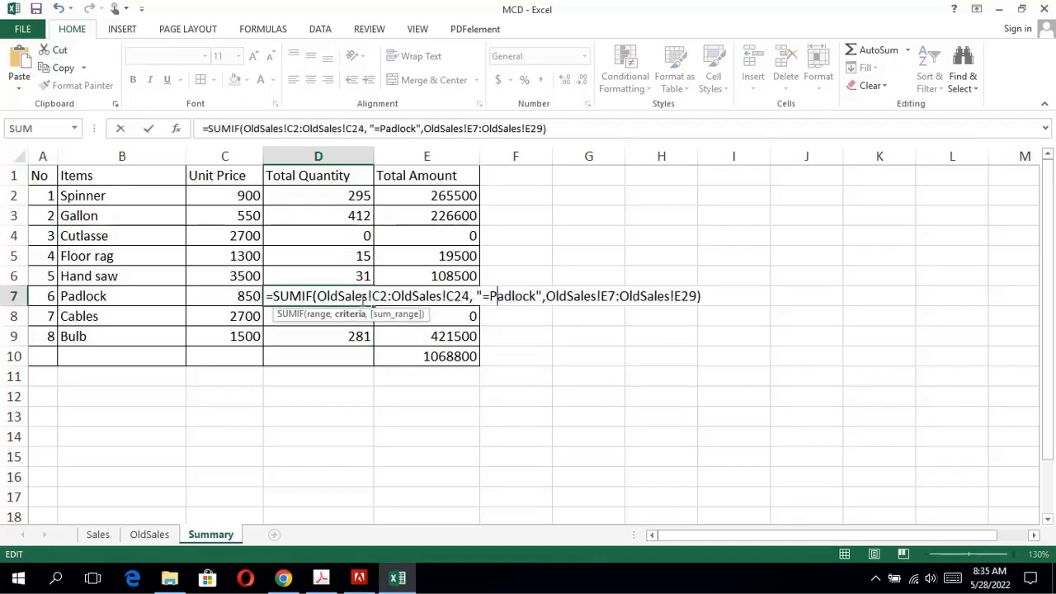
Change the sum range in the D7 Padlock formula to OldSales!E2:OldSales!E28 and enter the formula.
key(Right)
key(Right)
key(Right)
key(Right)
key(Right)
key(Right)
key(Right)
key(Right)
key(Right)
key(Right)
key(Right)
key(Right)
key(Right)
key(Right)
key(Right)
key(Right)
key(Right)
key(Right)
key(Right)
key(Right)
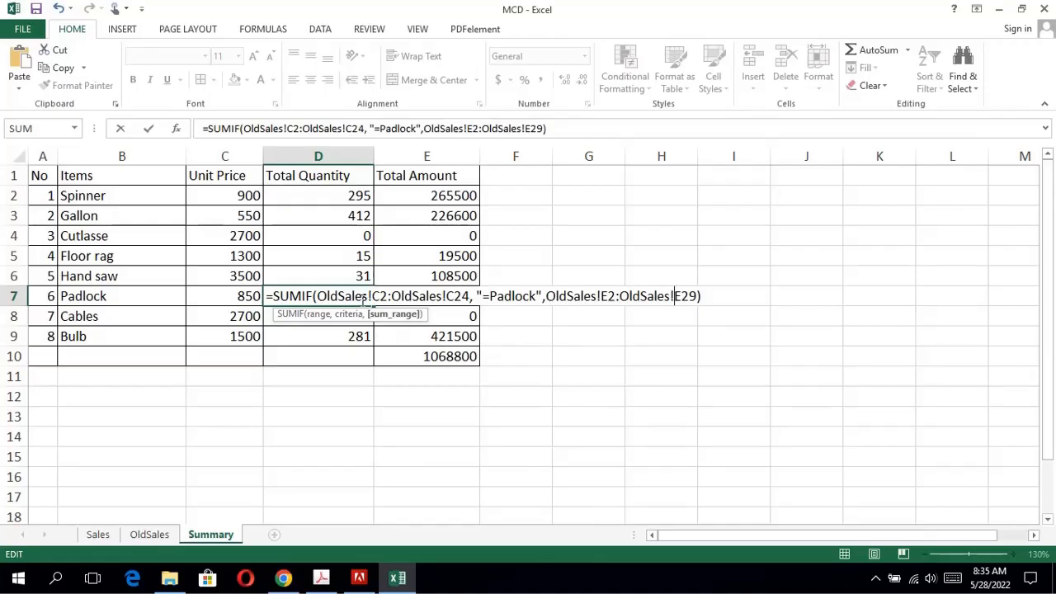
key(Right)
key(Right)
key(Right)
key(BackSpace)
text(8)
key(Return)
key(Up)
key(Up)
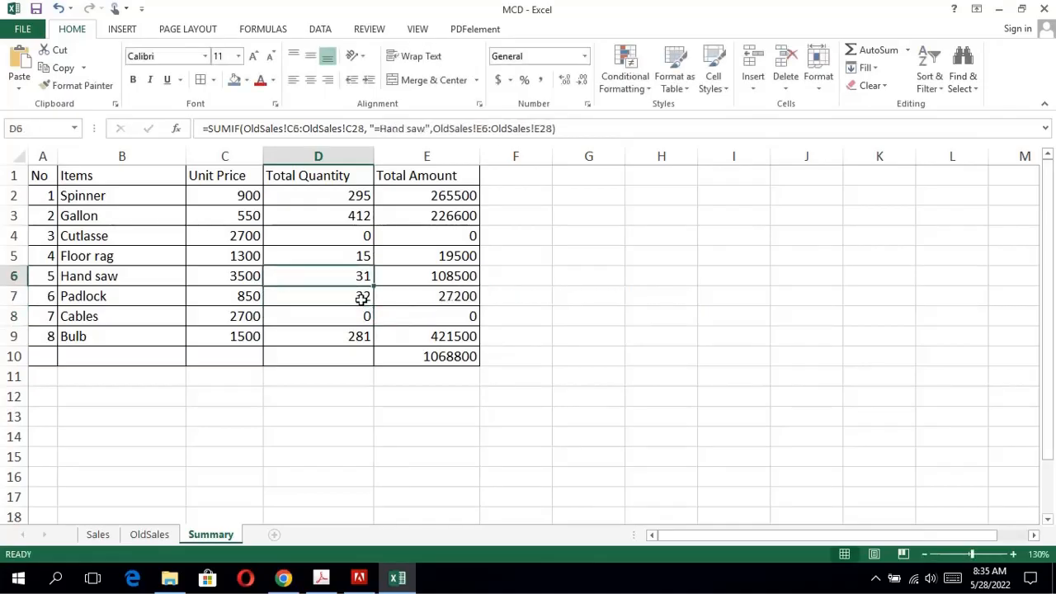
Correct the criteria range in the D6 Hand saw formula to OldSales!C2:OldSales!C24.
double_click(367, 276)
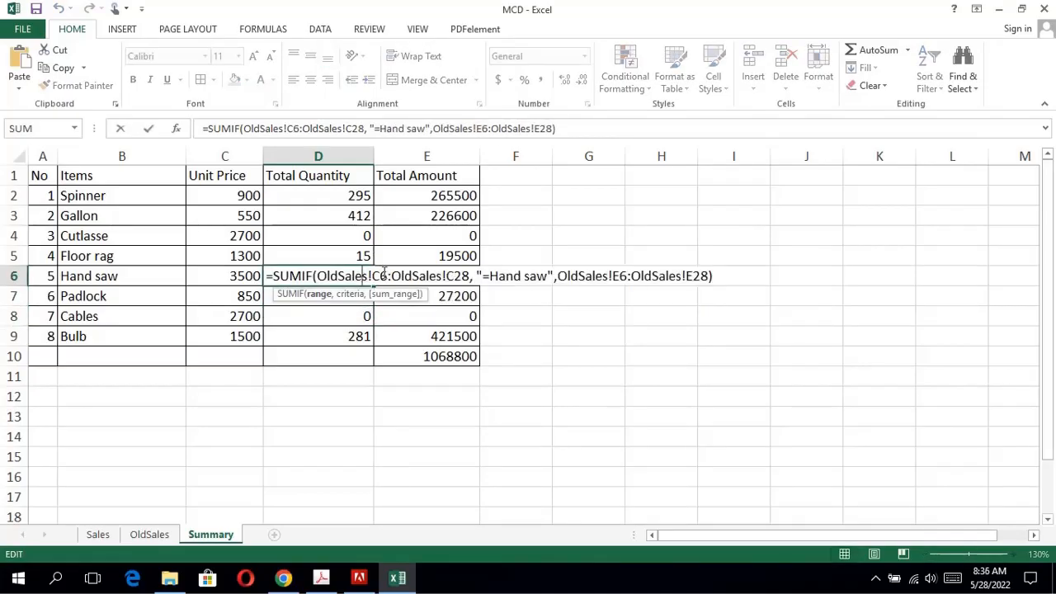
key(BackSpace)
text(2)
key(Right)
key(Right)
key(Right)
key(Right)
key(Right)
key(Right)
key(Right)
key(Right)
key(Right)
key(Right)
key(Right)
key(Right)
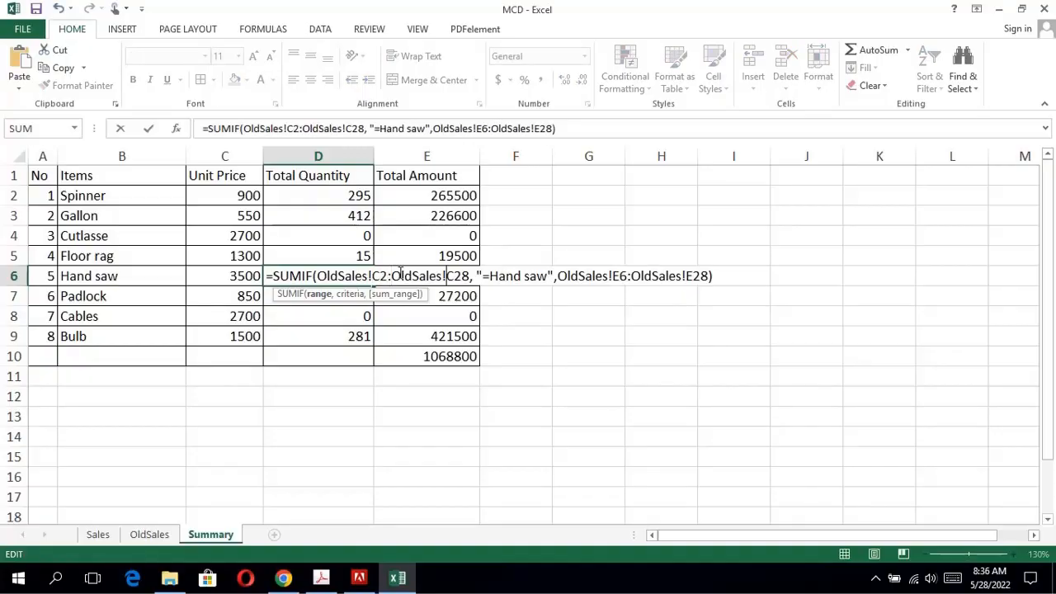
key(Right)
key(BackSpace)
text(4)
Change the sum range in the D6 Hand saw formula to end at OldSales!E24 and enter the formula.
key(Right)
key(Right)
key(Right)
key(Right)
key(Right)
key(Right)
key(Right)
key(Right)
key(Right)
key(Right)
key(Right)
key(Right)
key(Right)
key(Right)
key(Right)
key(Right)
key(Right)
key(Right)
key(Right)
key(Right)
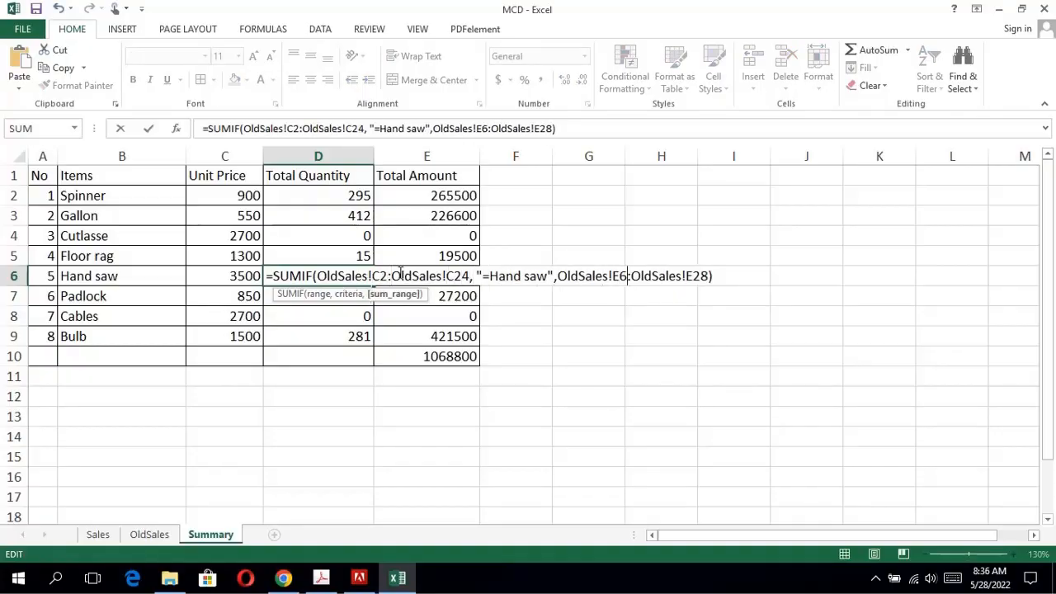
key(Right)
key(Right)
key(Right)
key(Right)
key(Right)
key(Right)
key(Right)
key(Right)
key(Right)
key(Right)
key(Right)
key(Right)
key(BackSpace)
text(4)
key(ctrl+Return)
key(Up)
Correct the criteria range in the D5 Floor rag formula to OldSales!C2:OldSales!C24.
double_click(366, 258)
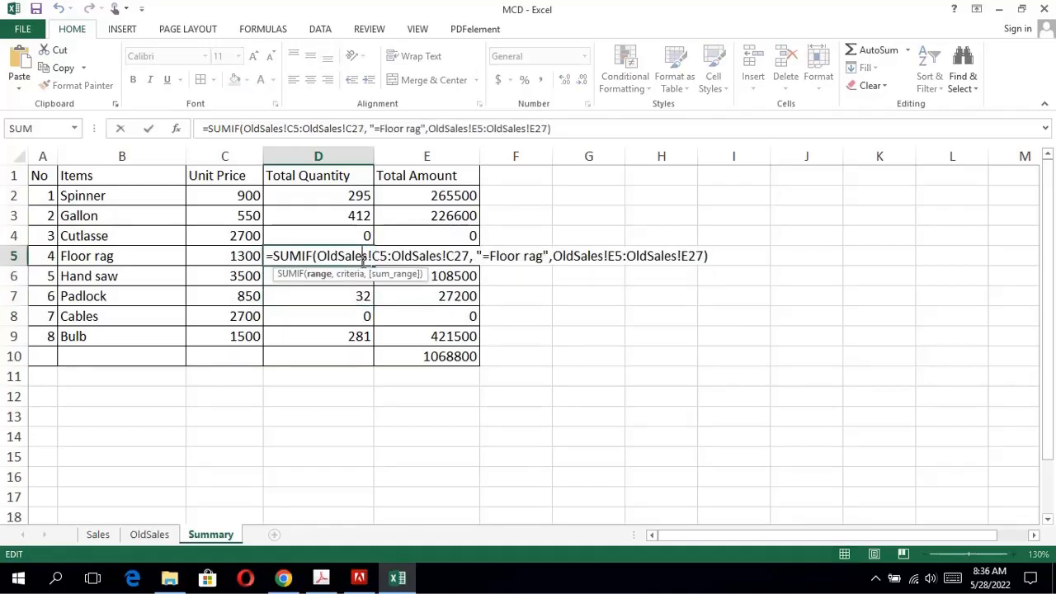
key(Right)
key(Right)
key(BackSpace)
text(2)
key(Right)
key(Right)
key(Right)
key(Right)
key(Right)
key(Right)
key(Right)
key(Right)
key(Right)
key(Right)
key(Right)
key(Right)
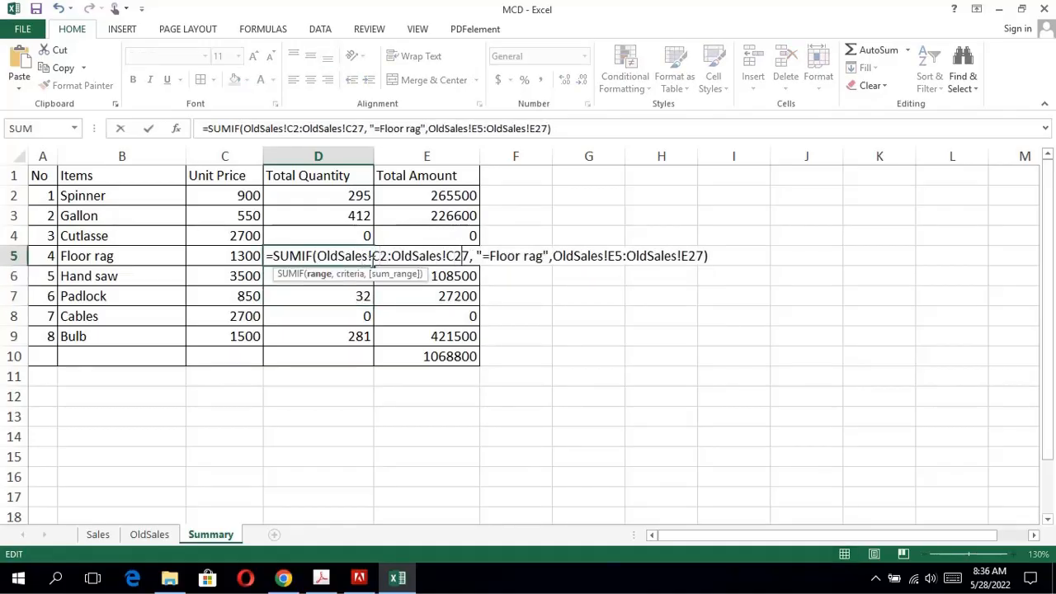
text(4)
Change the sum range in the D5 Floor rag formula to OldSales!E2:OldSales!E24 and enter the formula.
key(Right)
key(Right)
key(Right)
key(Right)
key(Right)
key(Right)
key(Right)
key(Right)
key(Right)
key(Right)
key(Right)
key(Right)
key(Right)
key(Right)
key(Right)
key(Right)
key(Right)
key(Right)
key(Right)
key(Right)
key(BackSpace)
text(2)
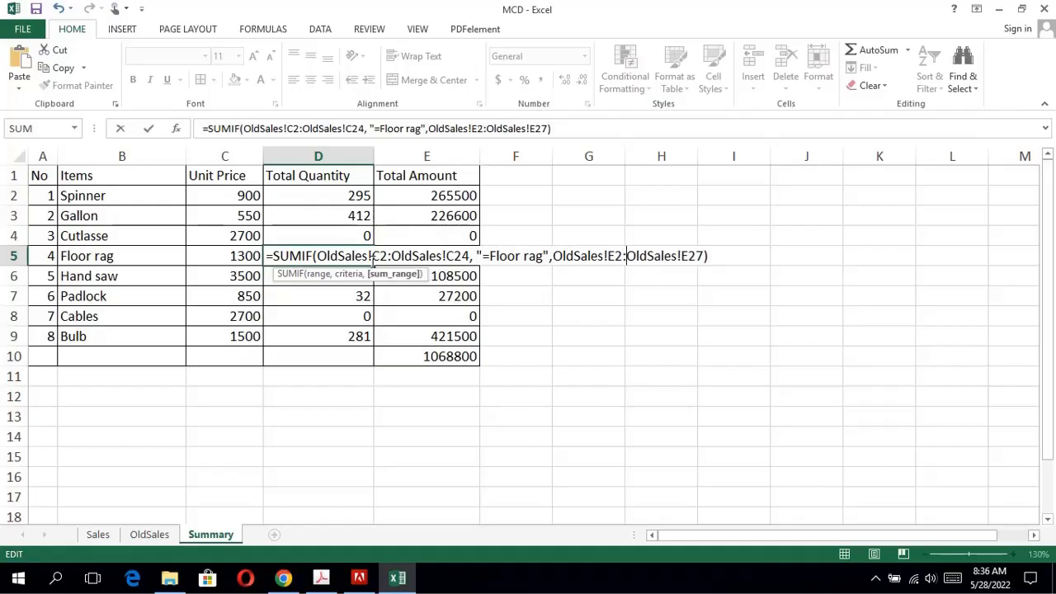
key(Right)
key(Right)
key(Right)
key(Right)
key(Right)
key(Right)
key(Right)
key(Right)
key(Right)
key(Right)
key(Right)
key(Right)
key(Right)
key(BackSpace)
text(4)
key(Return)
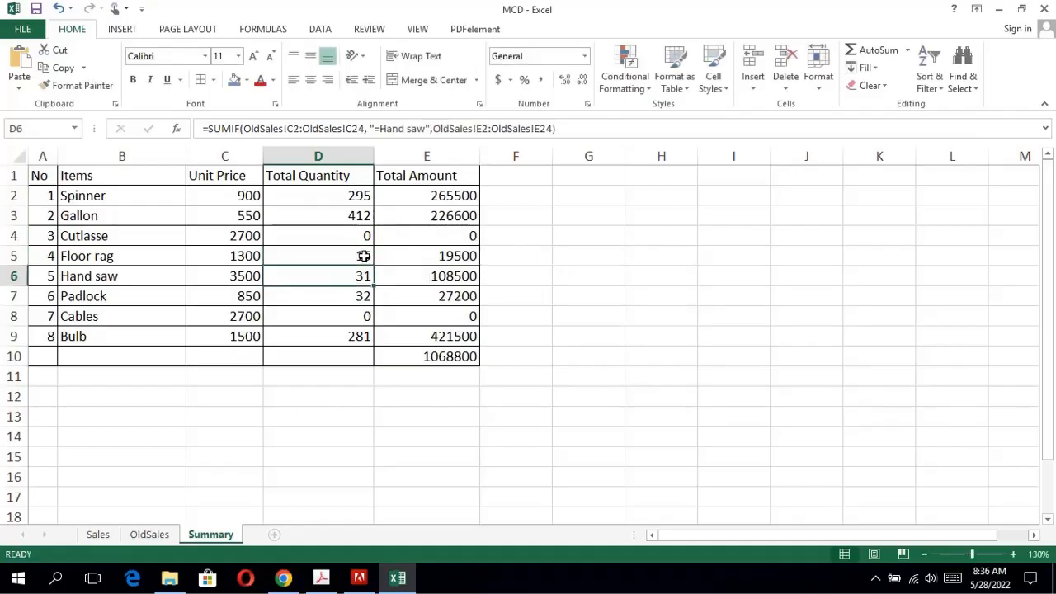
Correct the criteria range in the D4 Cutlasse formula to OldSales!C2:OldSales!C24.
click(355, 235)
double_click(355, 235)
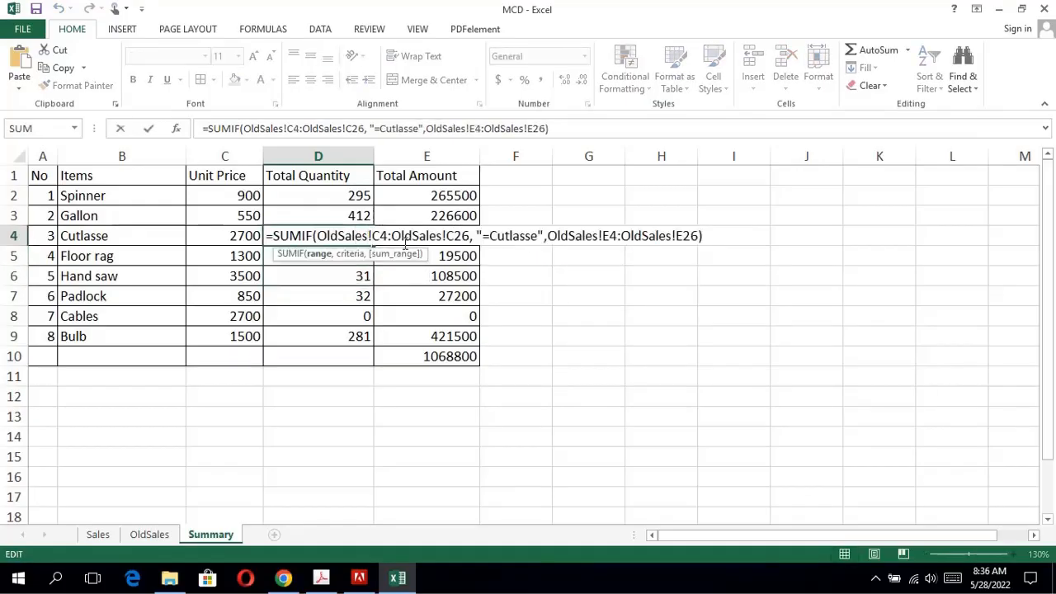
key(Right)
key(Right)
key(Right)
key(BackSpace)
text(2)
key(Right)
key(BackSpace)
text(4)
Change the sum range in the D4 Cutlasse formula to OldSales!E2:OldSales!E24 and enter the formula.
key(Right)
key(Right)
key(Right)
key(Right)
key(Right)
key(Right)
key(Right)
key(Right)
key(Right)
key(Right)
key(Right)
key(Right)
key(Right)
key(Right)
key(Right)
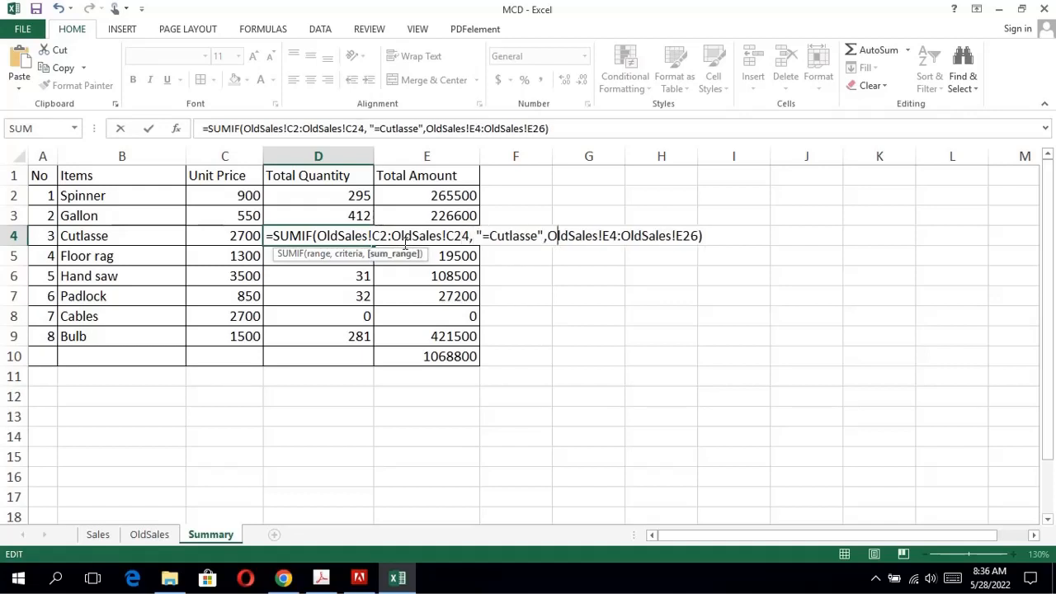
key(Right)
key(BackSpace)
text(2)
key(Right)
key(Right)
key(Right)
key(Right)
key(Right)
key(Right)
key(Right)
key(Right)
key(Right)
key(Right)
key(Right)
key(Right)
key(Right)
key(BackSpace)
text(4)
key(Return)
Correct the criteria range in the D3 Gallon formula to OldSales!C2:OldSales!C24.
double_click(385, 216)
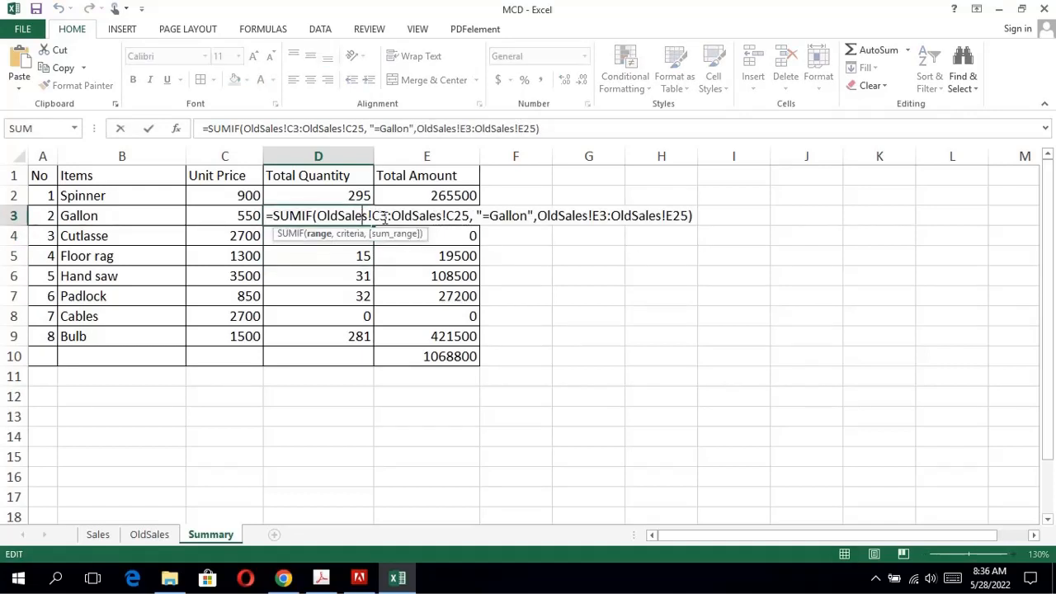
key(BackSpace)
text(2)
key(Right)
key(Right)
key(Right)
key(Right)
key(BackSpace)
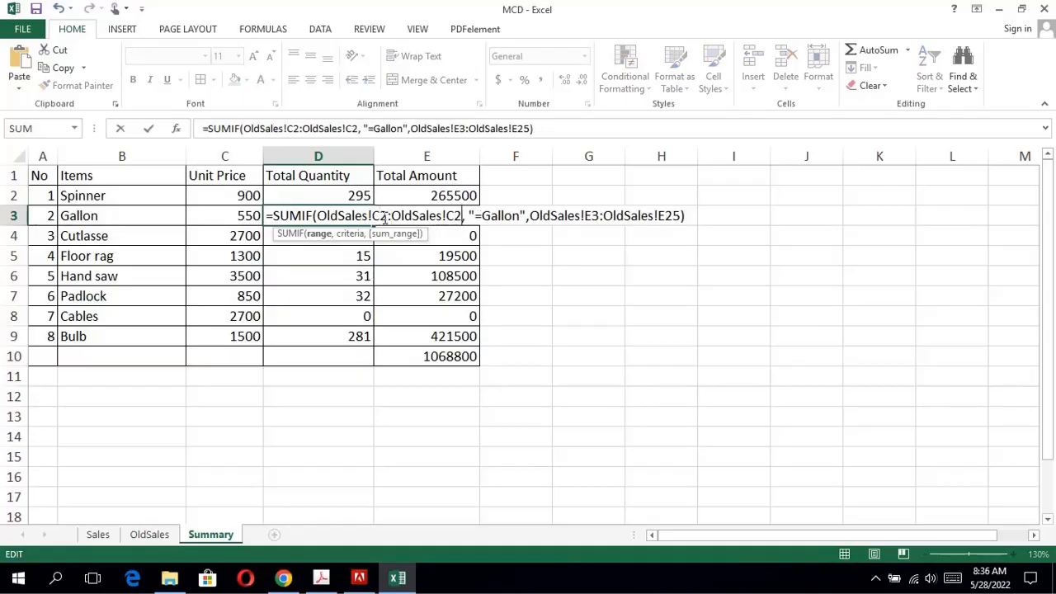
text(4)
Change the sum range in the D3 Gallon formula to OldSales!E2:OldSales!E24 and enter the formula.
key(Right)
key(Right)
key(Right)
key(Right)
key(Right)
key(Right)
key(Right)
key(Right)
key(Right)
key(Right)
key(Right)
key(Right)
key(Right)
key(Right)
key(Right)
key(Right)
key(Right)
key(Right)
key(Right)
key(Right)
key(BackSpace)
text(2)
key(Right)
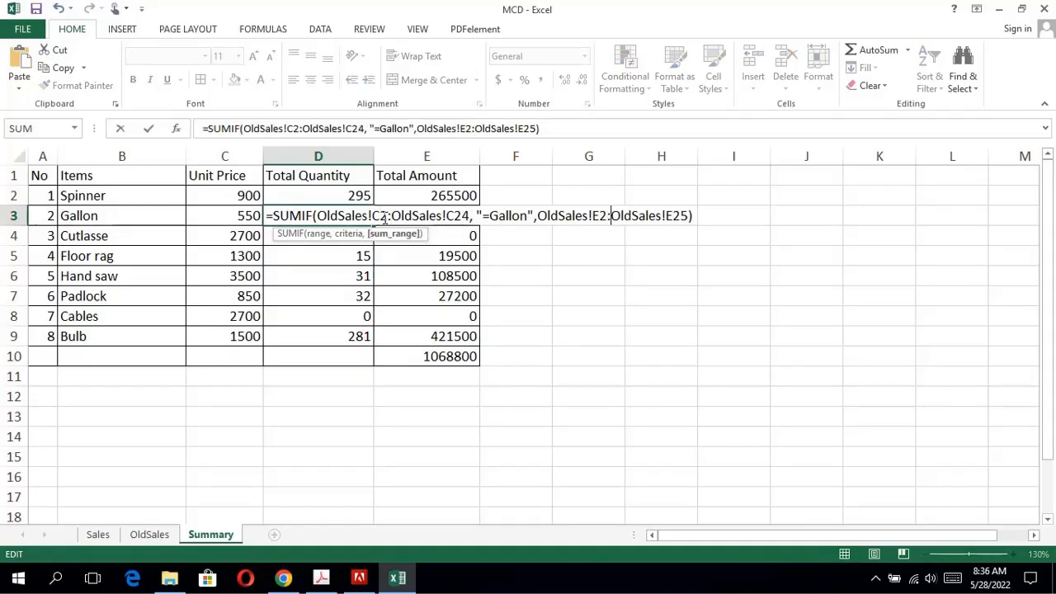
key(BackSpace)
text(4)
key(Return)
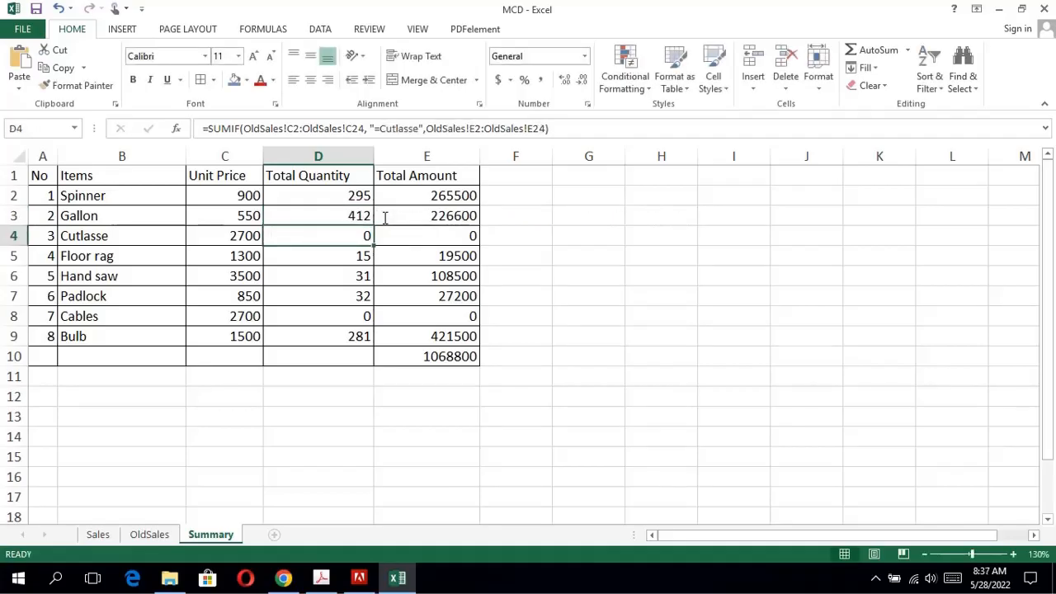
Review the Spinner formula in D2 and compare it with question 13 in the exam PDF in Acrobat.
double_click(343, 196)
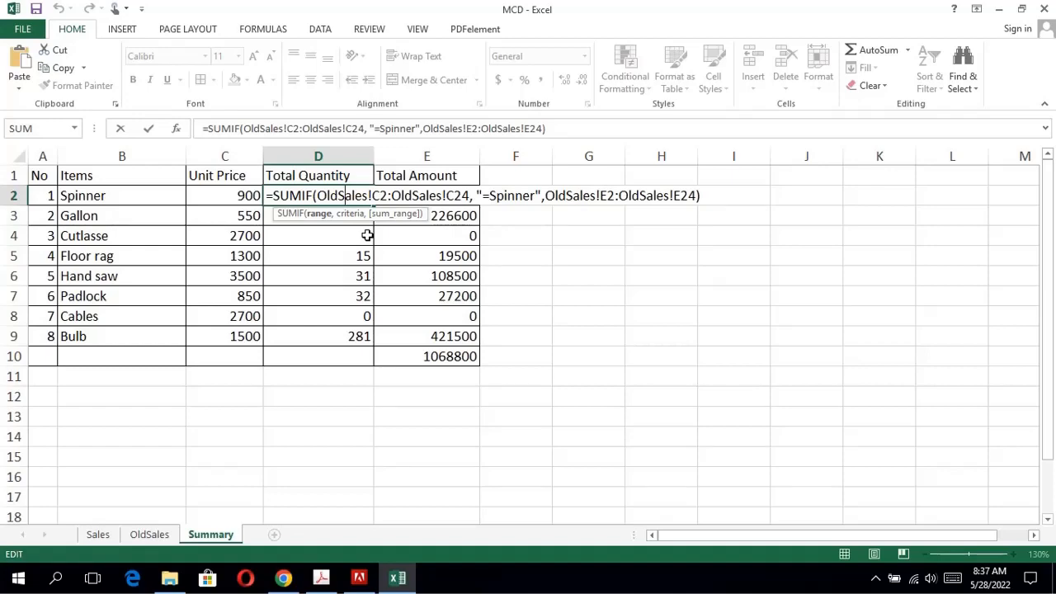
key(Return)
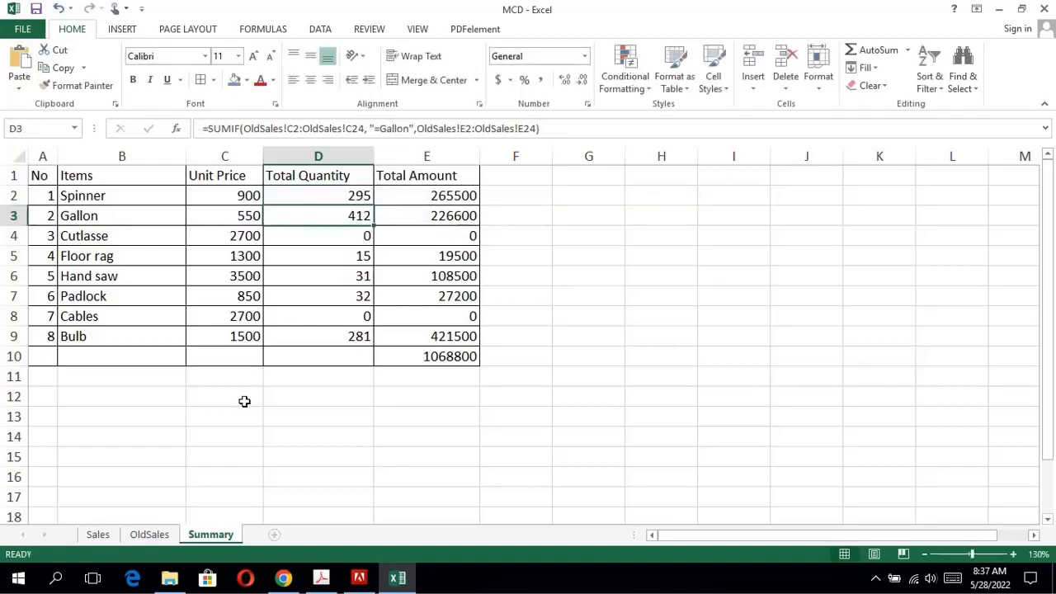
click(322, 578)
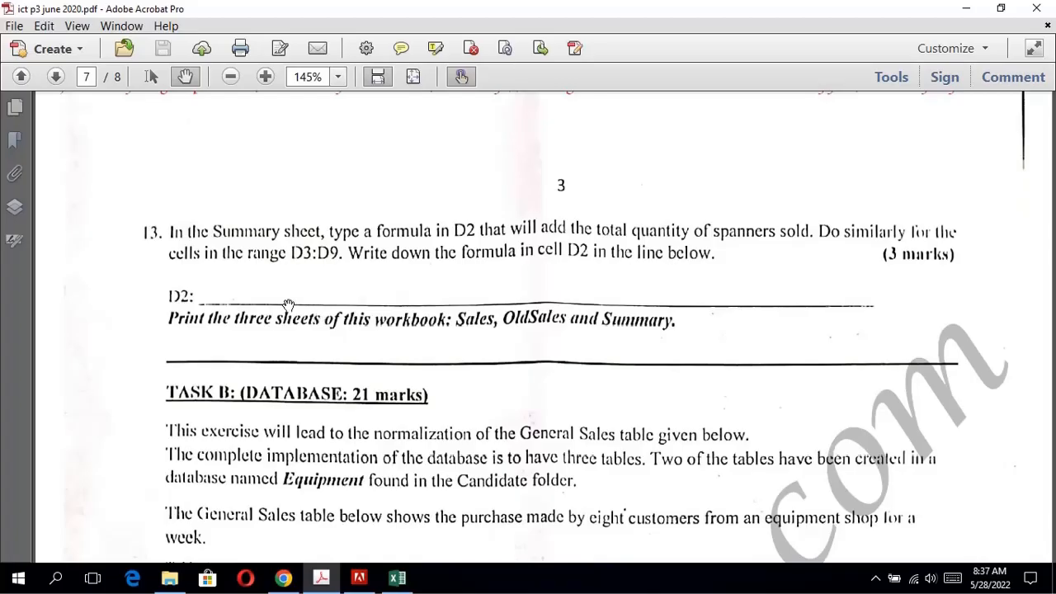
click(397, 578)
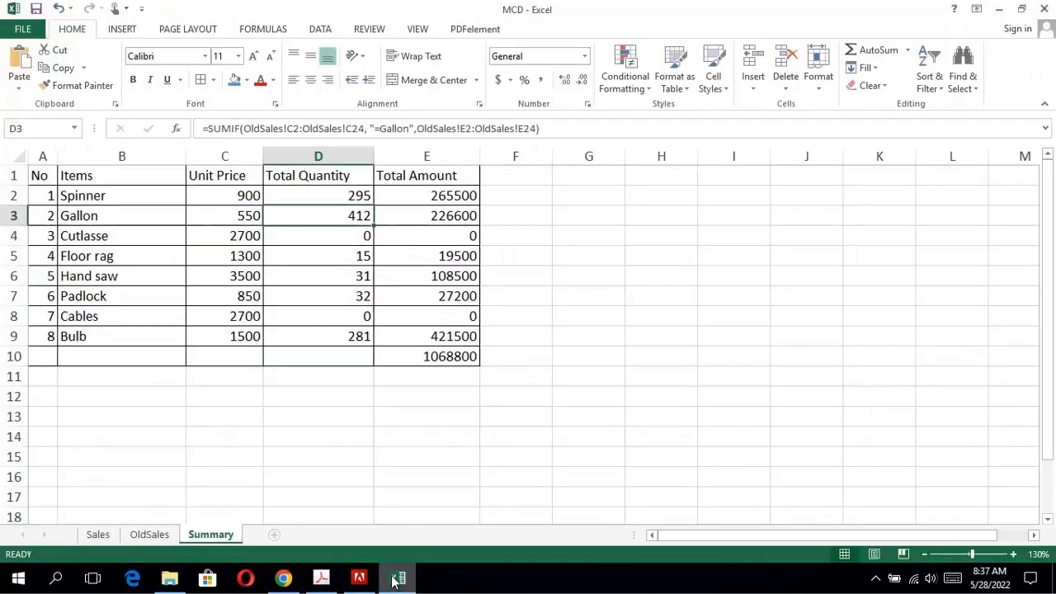
click(349, 196)
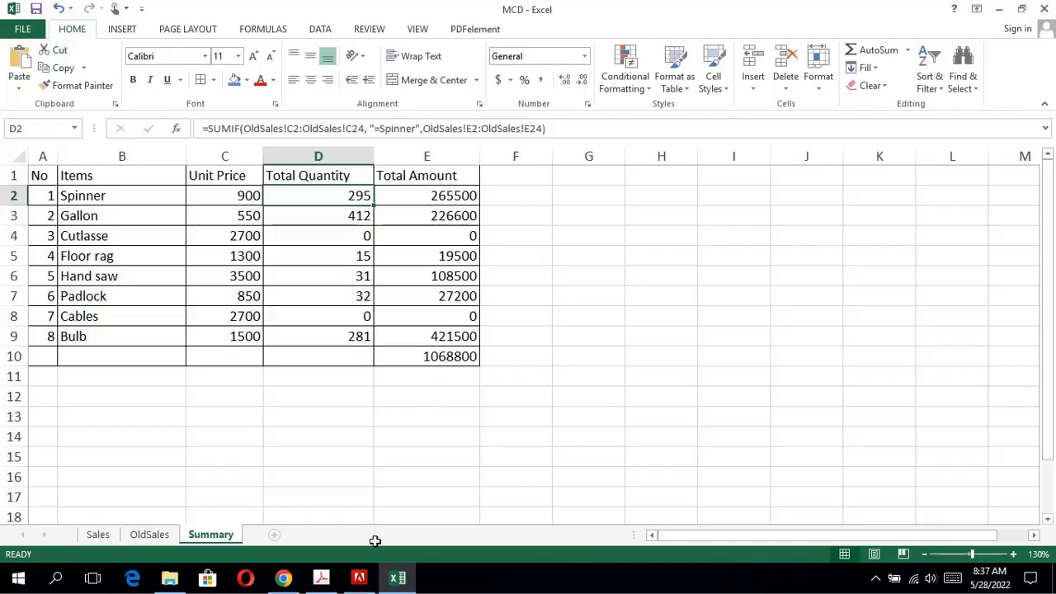
Read the printing instruction in the exam PDF, and preview the Summary sheet's printout in Excel without printing.
click(322, 578)
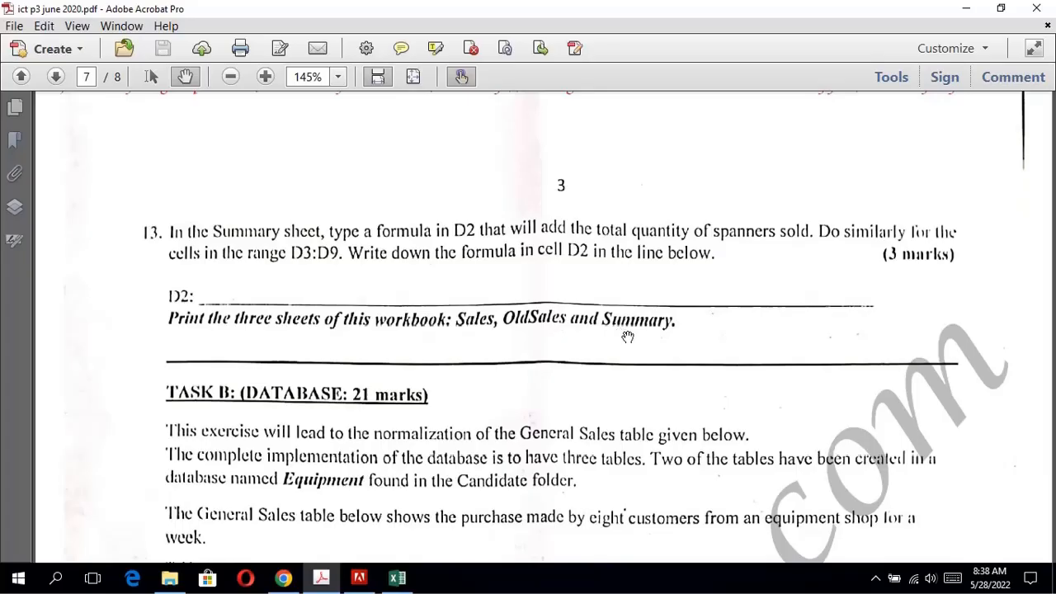
click(399, 579)
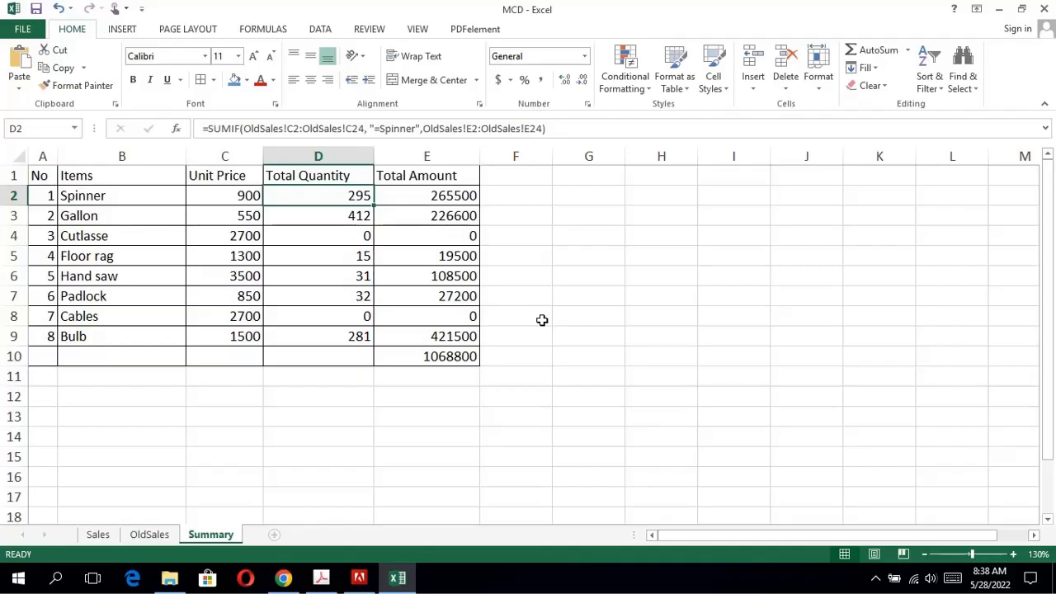
key(ctrl+p)
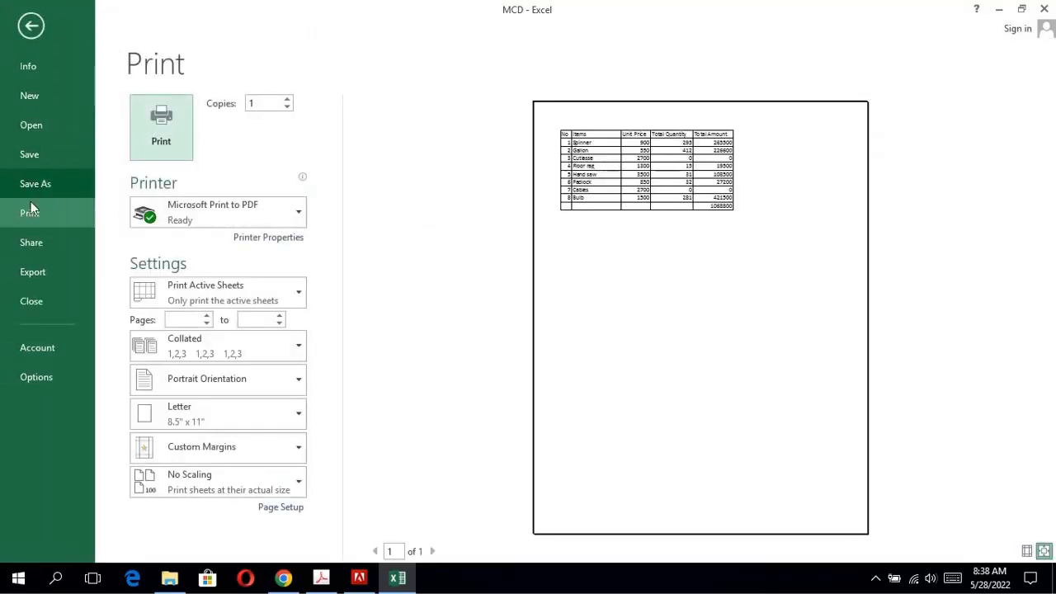
click(33, 25)
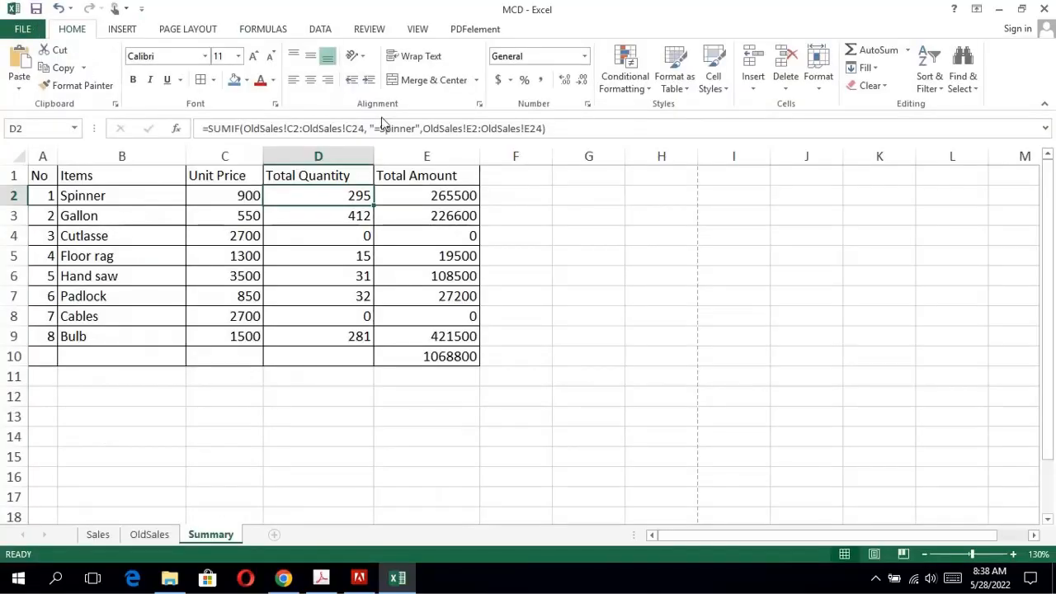